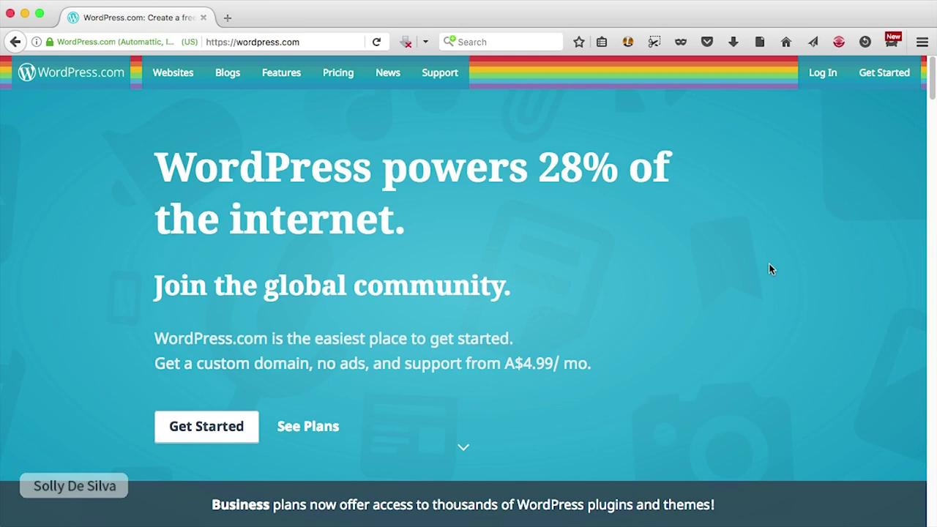
Load cmwpweb.wordpress.com and scroll through its empty 'Nothing Found' page.
left_click(302, 43)
type("cmwpweb.wordpress.com")
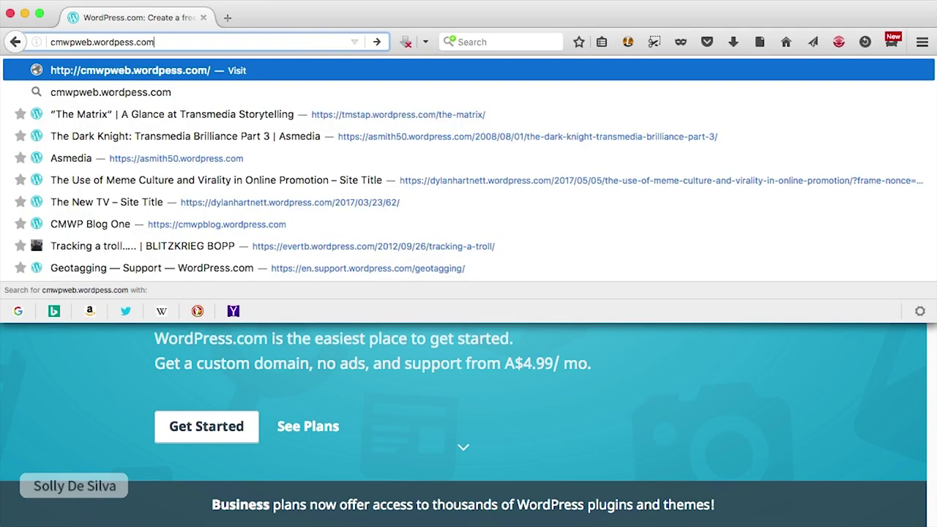
key("Return")
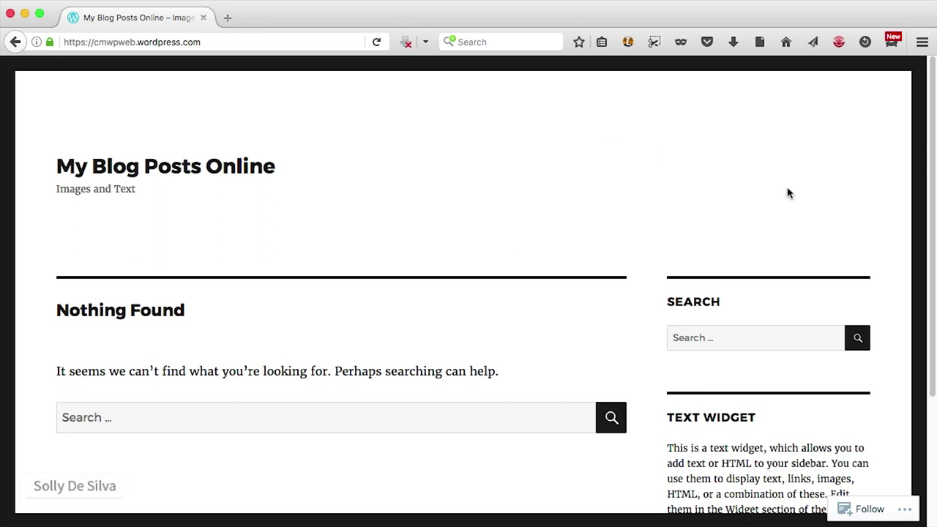
scroll(788, 193, "down", 5)
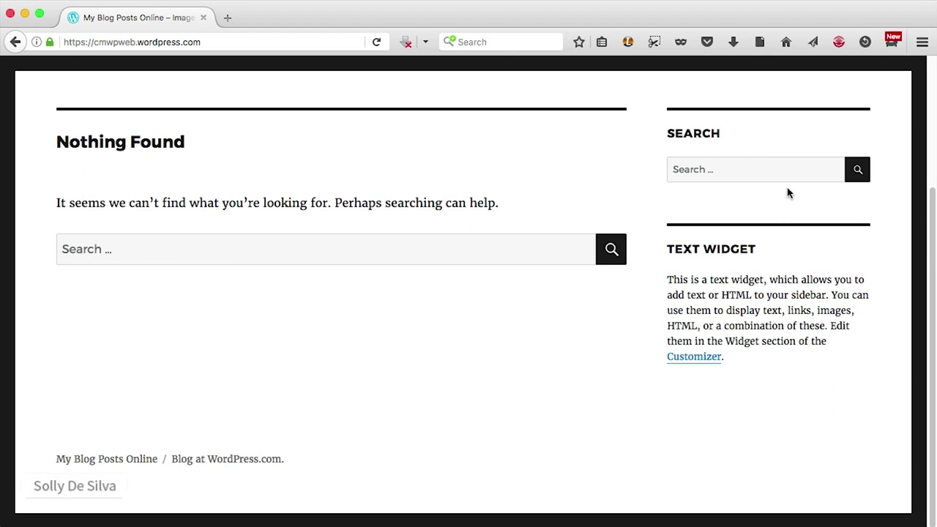
scroll(789, 193, "up", 5)
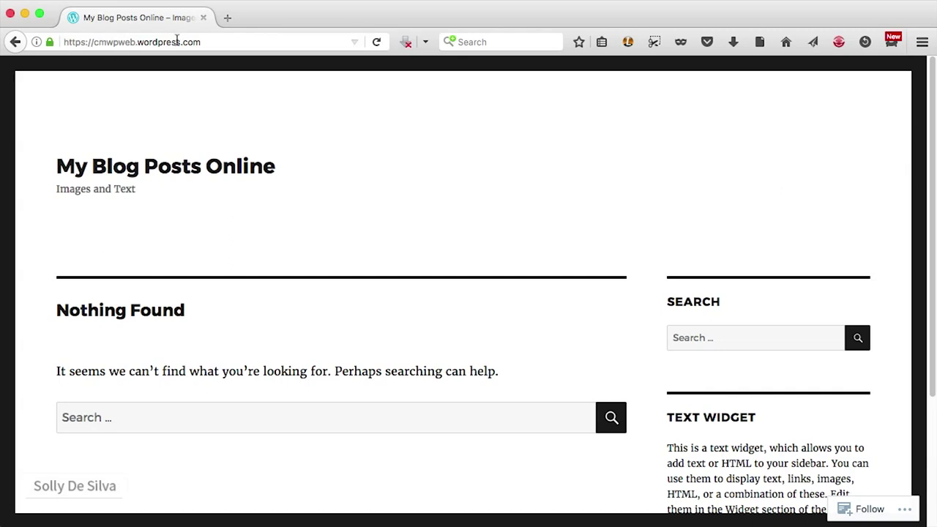
Append /wp-admin to the blog address to bring up the WordPress.com login page.
left_click(236, 39)
left_click(251, 41)
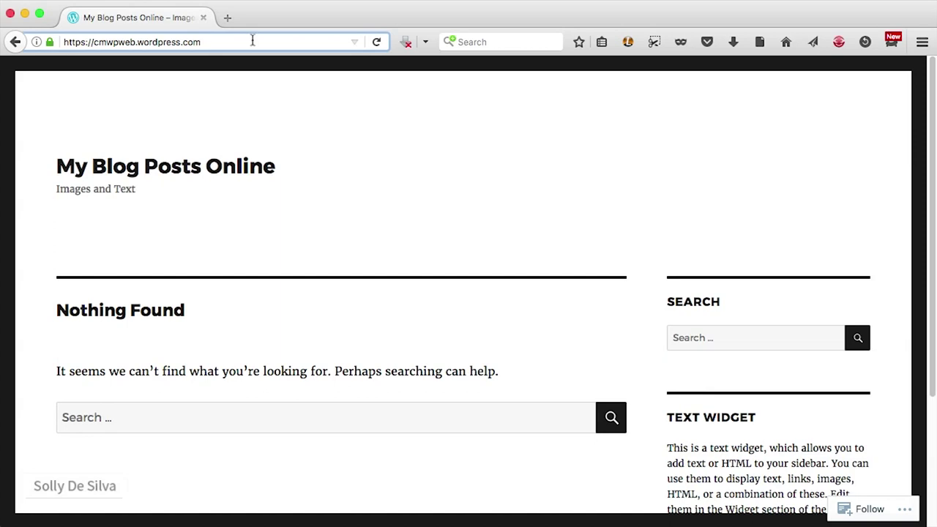
type("/")
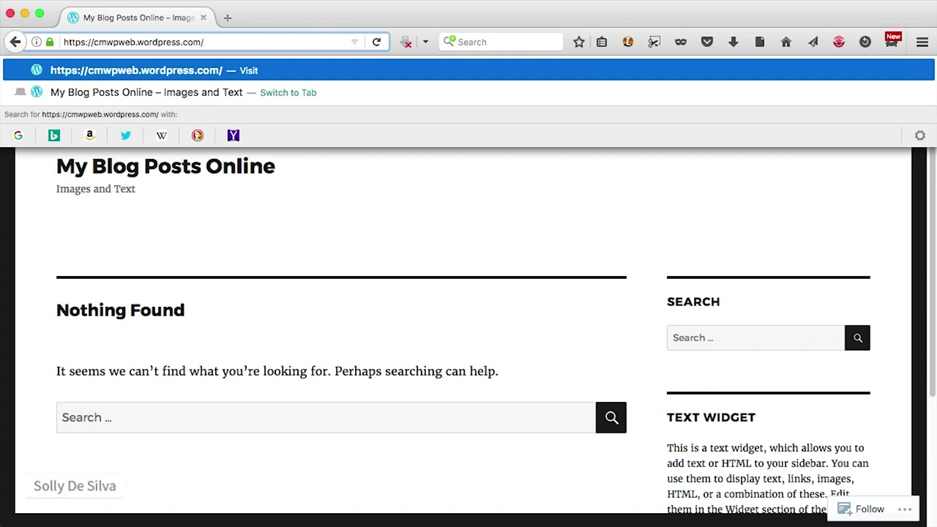
type("wp-")
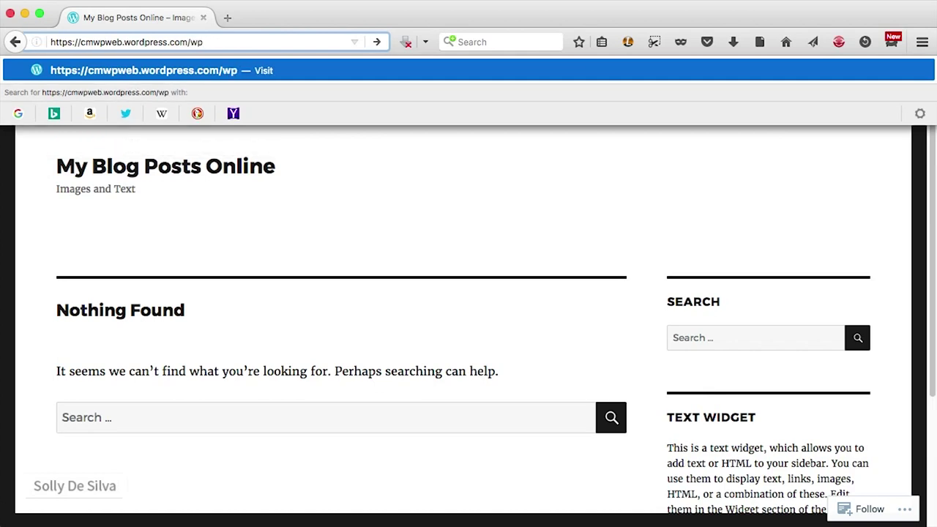
type("admin")
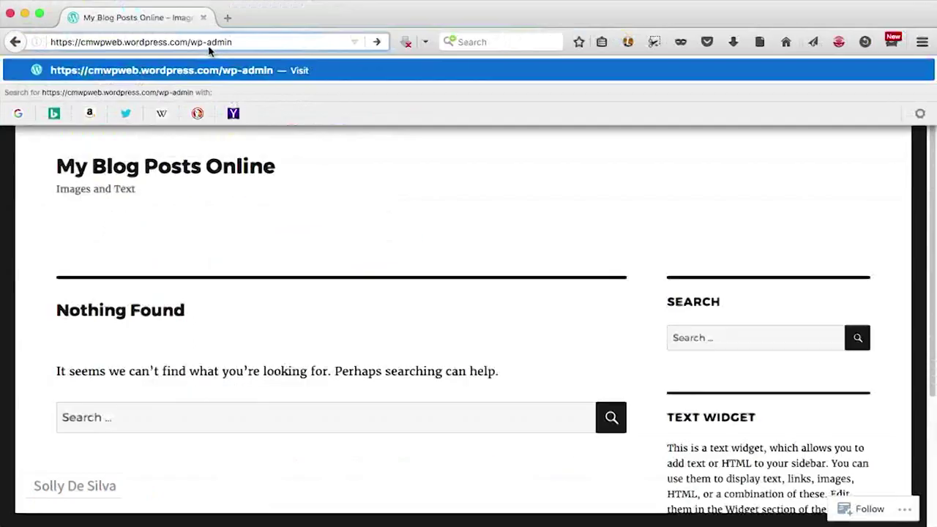
key("Return")
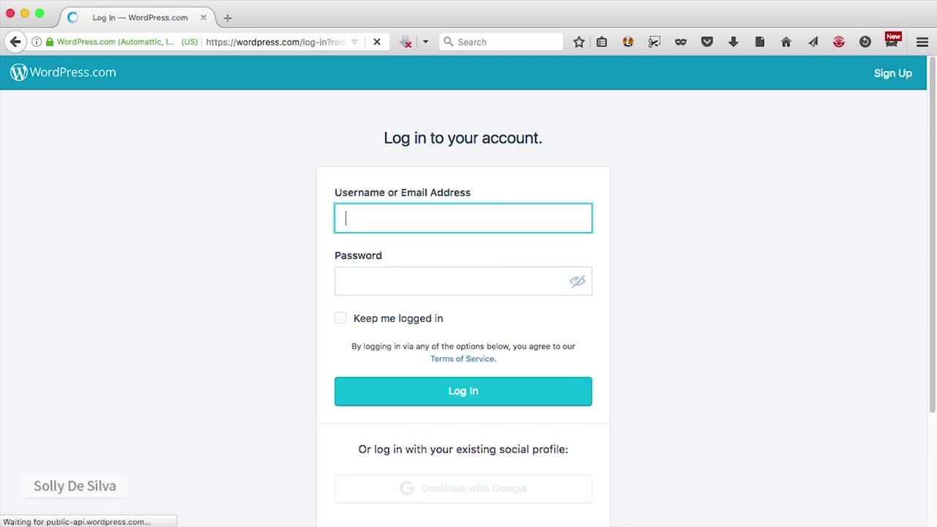
Sign in with the account username and password to land on the Dashboard.
type("cmwpweb")
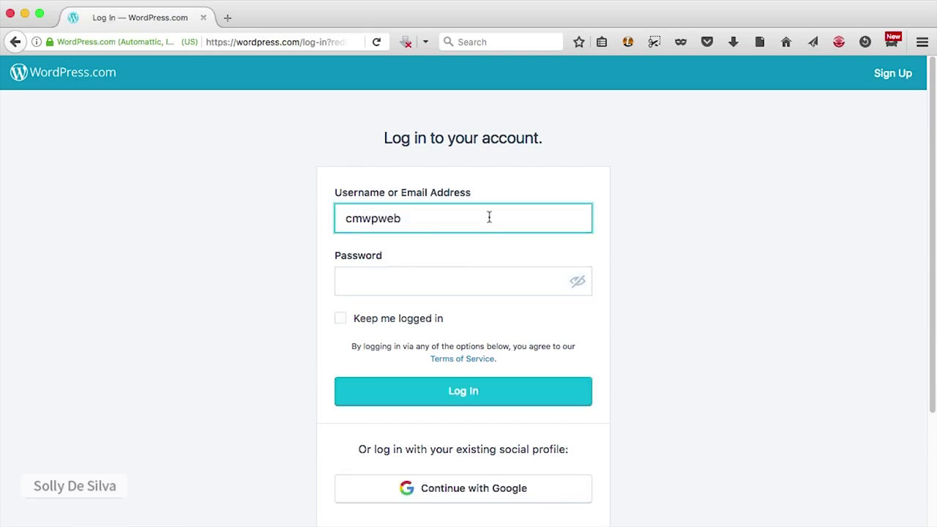
left_click(471, 277)
type("•••••••••")
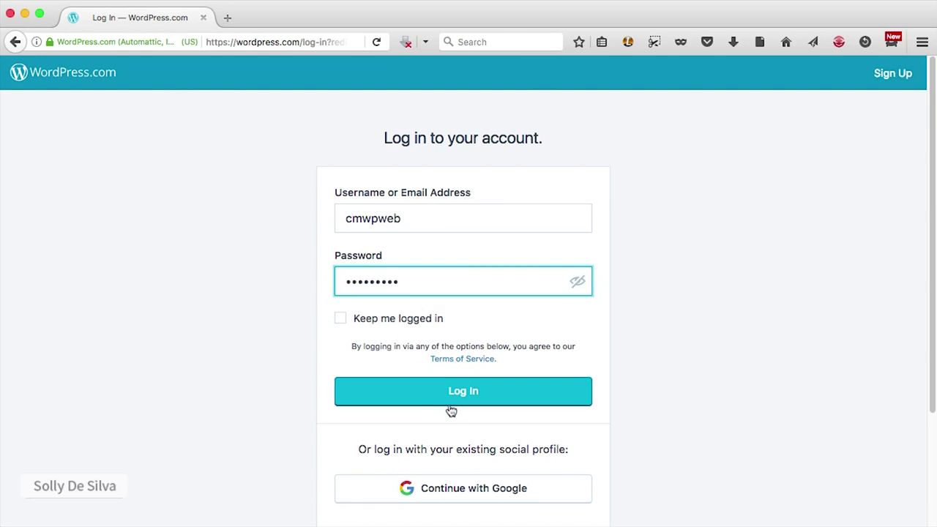
left_click(451, 402)
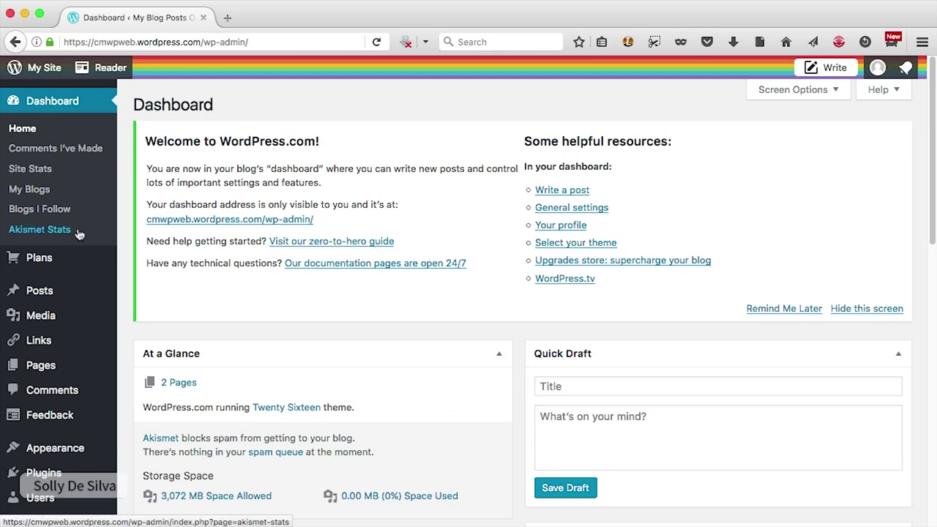
scroll(79, 234, "down", 2)
scroll(79, 234, "down", 2)
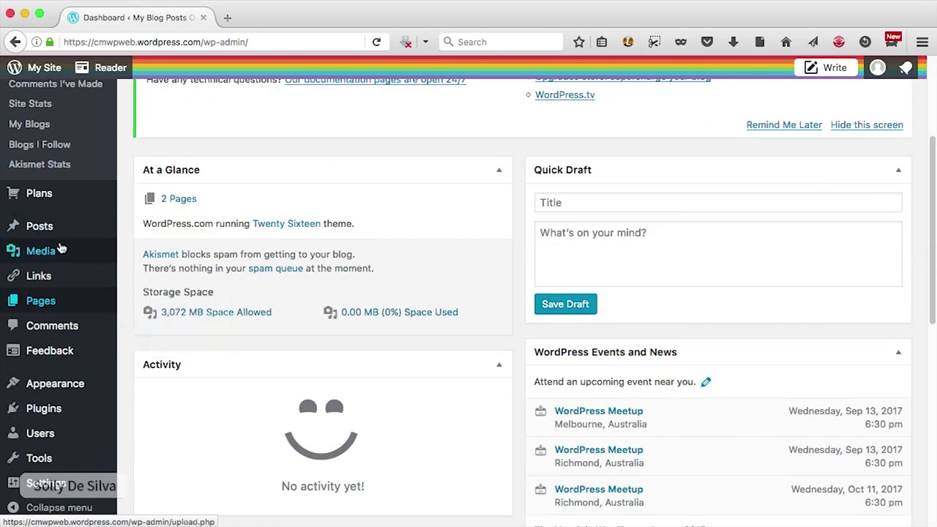
mouse_move(59, 238)
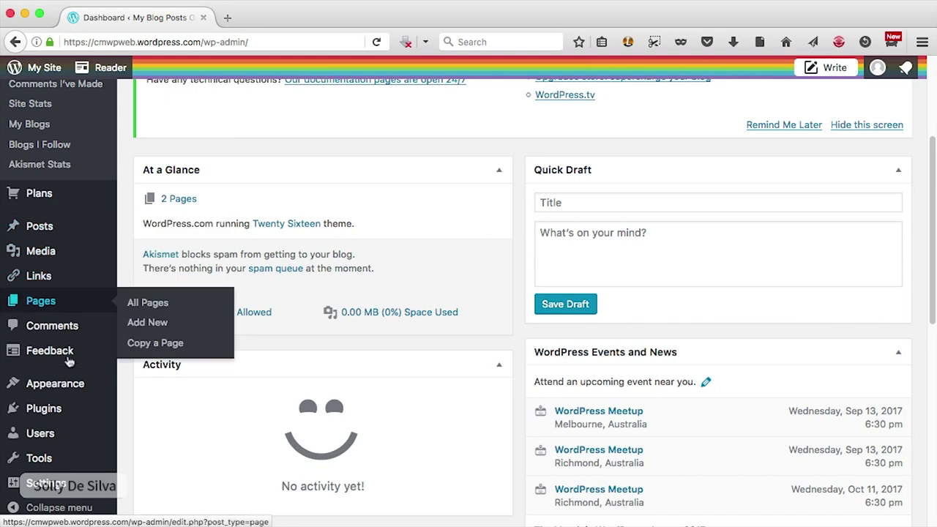
mouse_move(73, 396)
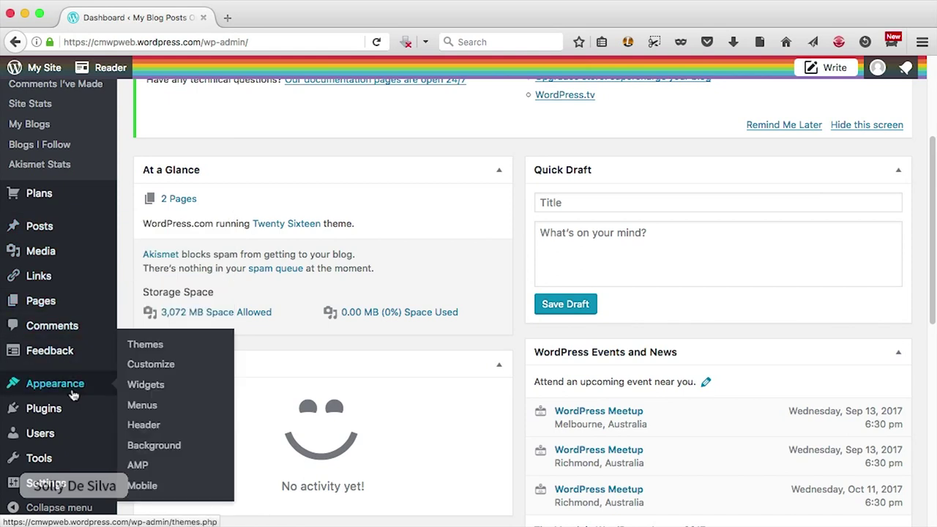
scroll(516, 335, "up", 5)
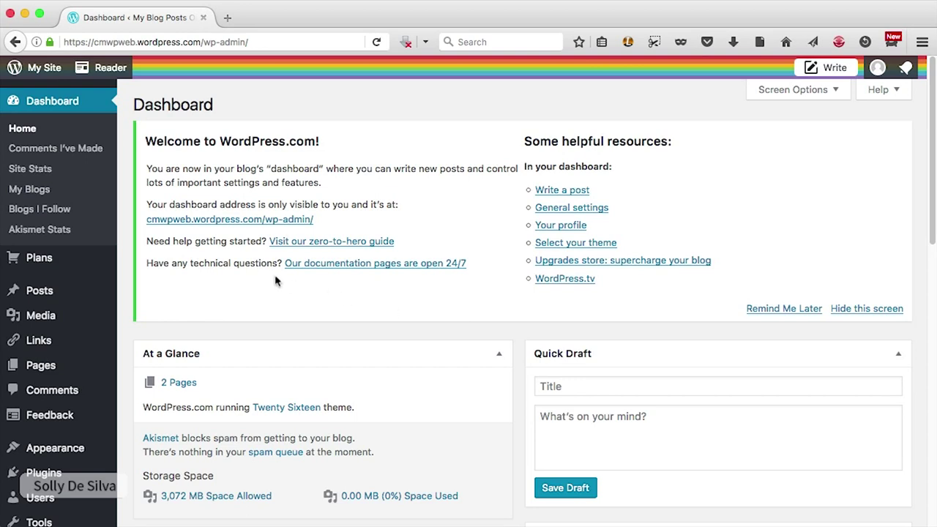
mouse_move(68, 291)
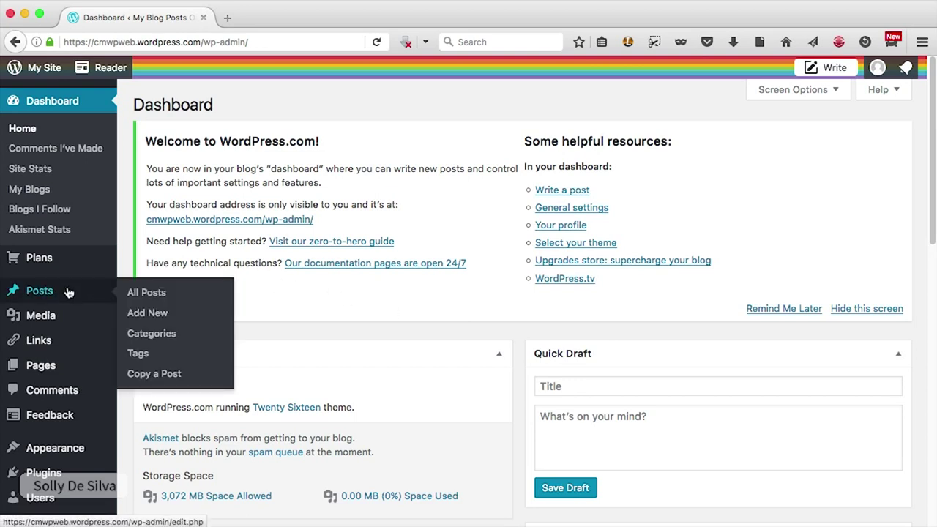
Start a new post titled 'Digital Stories' and bring up the paste menu in its body.
left_click(159, 316)
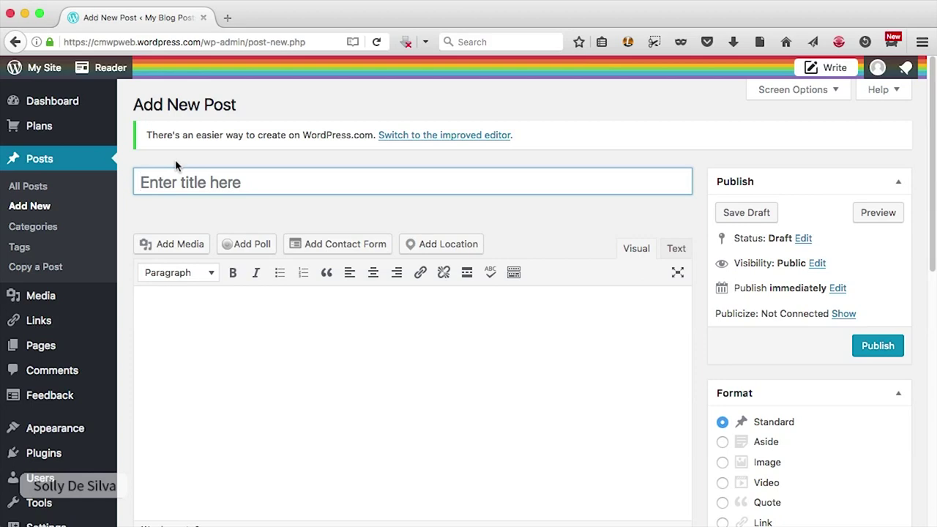
type("Digital Stories")
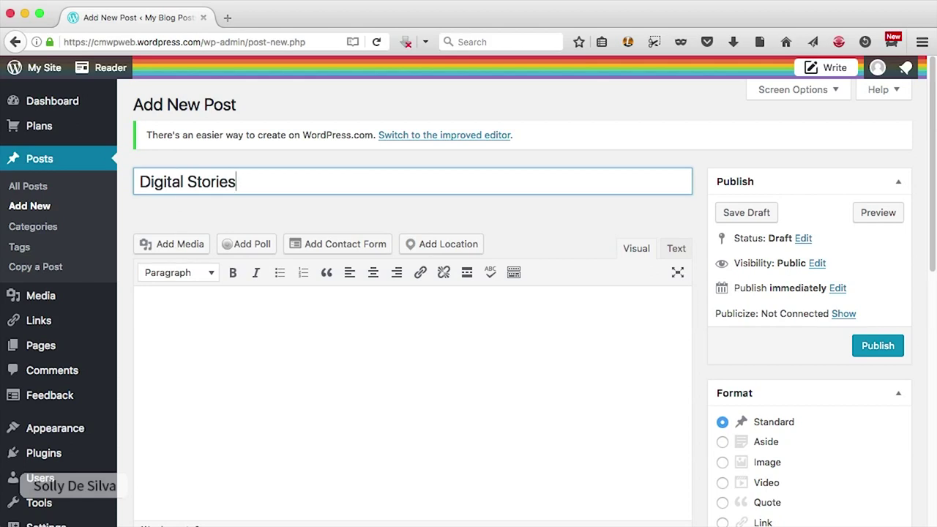
left_click(225, 317)
right_click(225, 318)
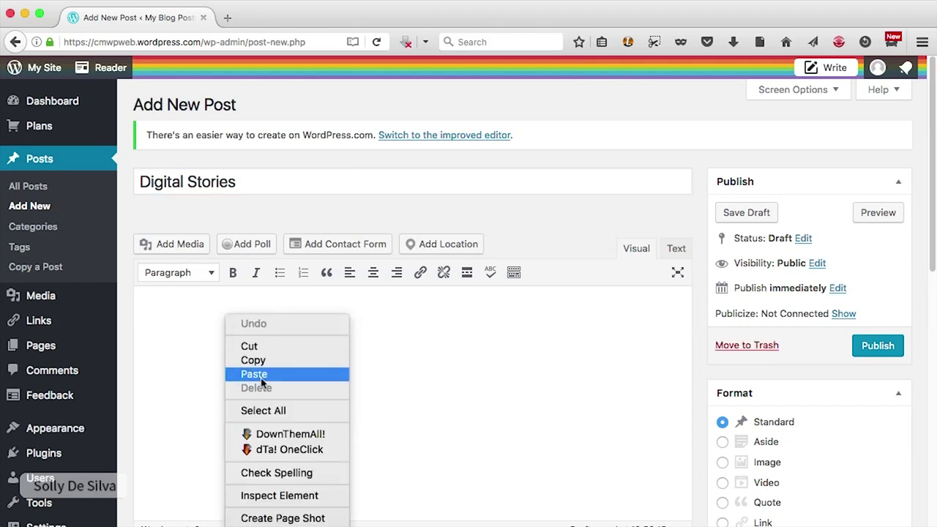
Paste the lorem ipsum text and start a new paragraph at 'Curabitur nisi velit'.
left_click(262, 381)
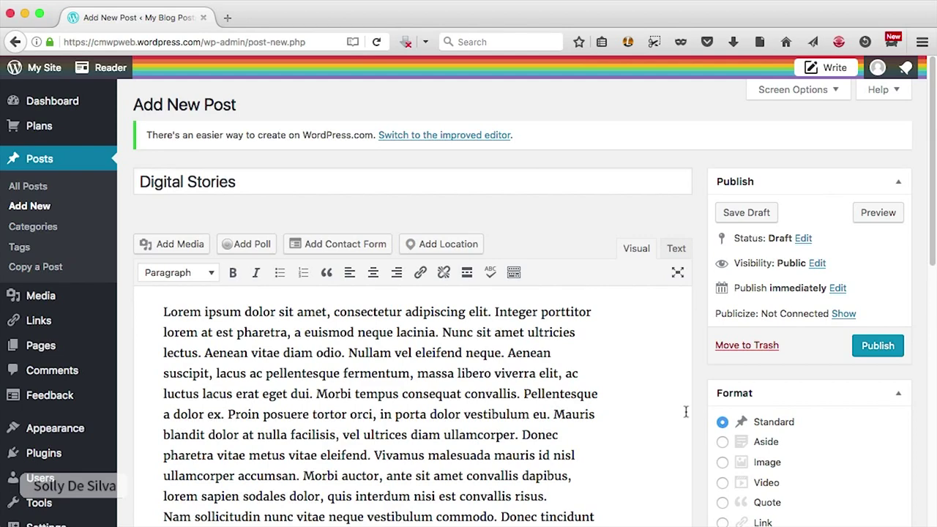
scroll(685, 412, "down", 5)
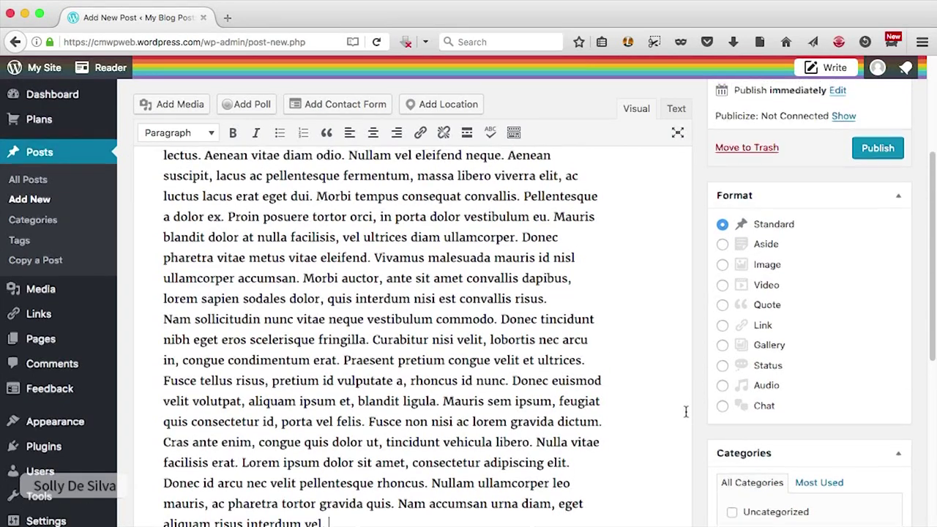
scroll(686, 412, "up", 2)
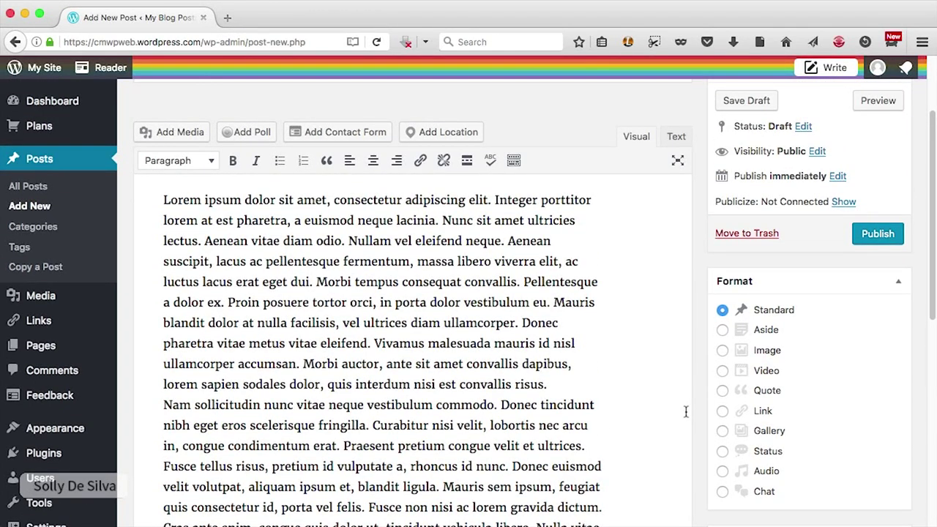
scroll(686, 412, "down", 2)
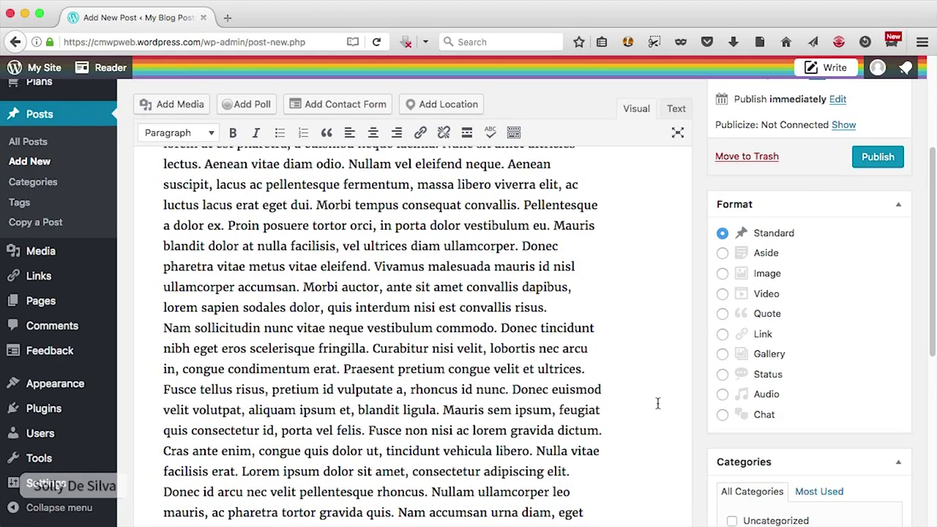
left_click(374, 349)
key("Return")
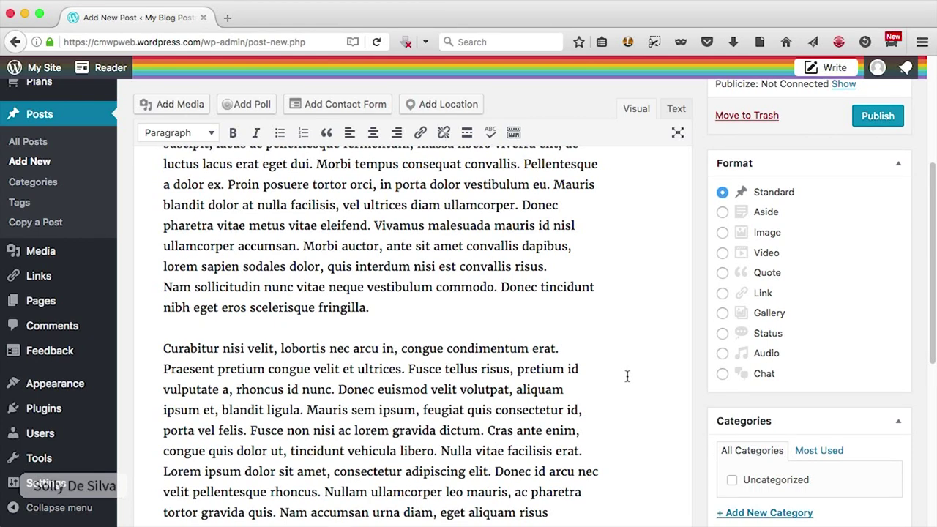
scroll(626, 376, "up", 5)
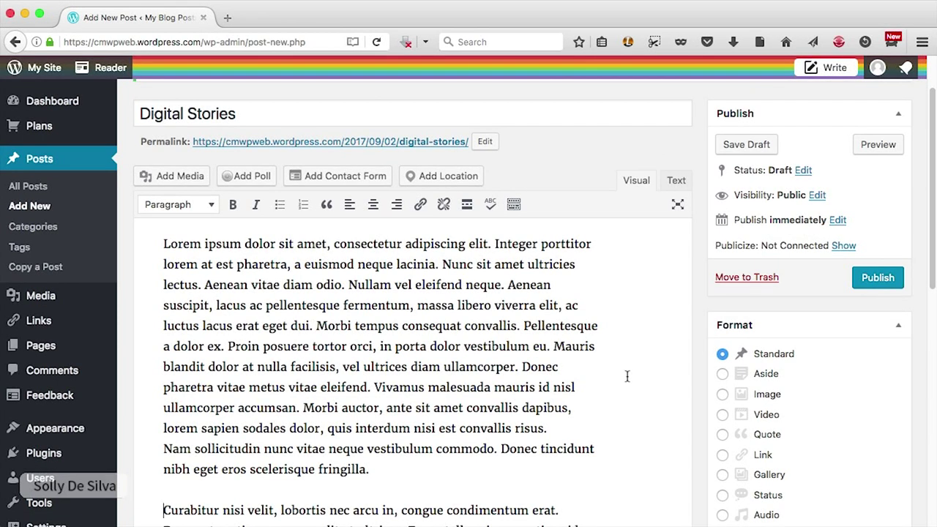
Publish Digital Stories from the Publish box so its status reads Published.
left_click(869, 290)
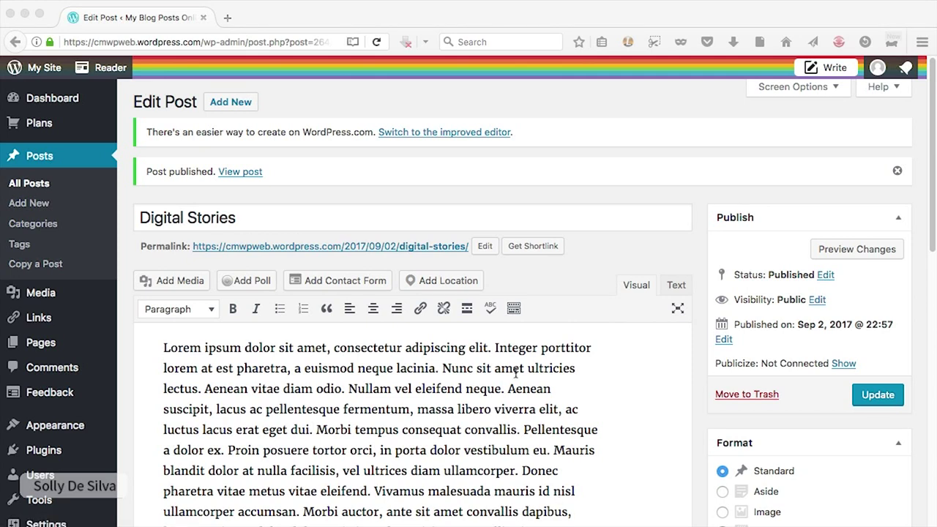
View Digital Stories on the live cmwpweb.wordpress.com front page in a new tab, then return to Edit Post.
left_click(227, 17)
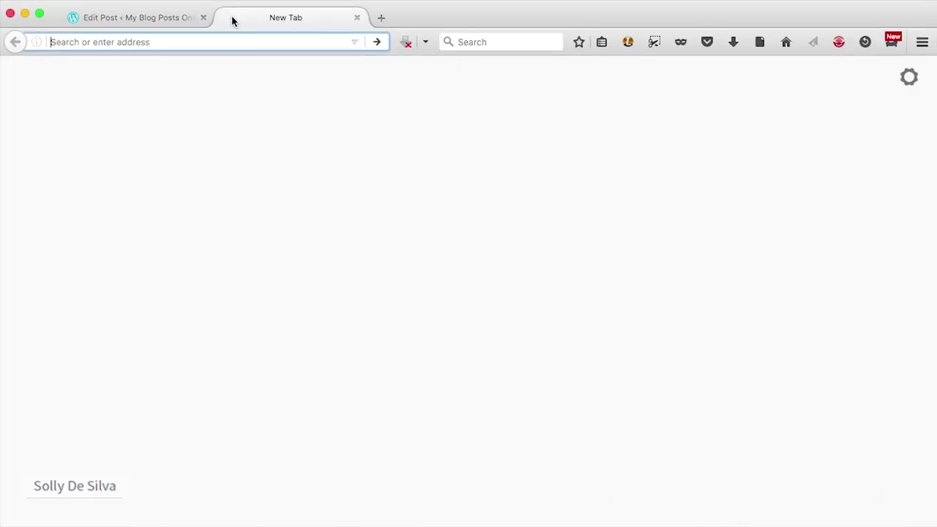
type("cmwpweb.wordpress.com/")
key("Return")
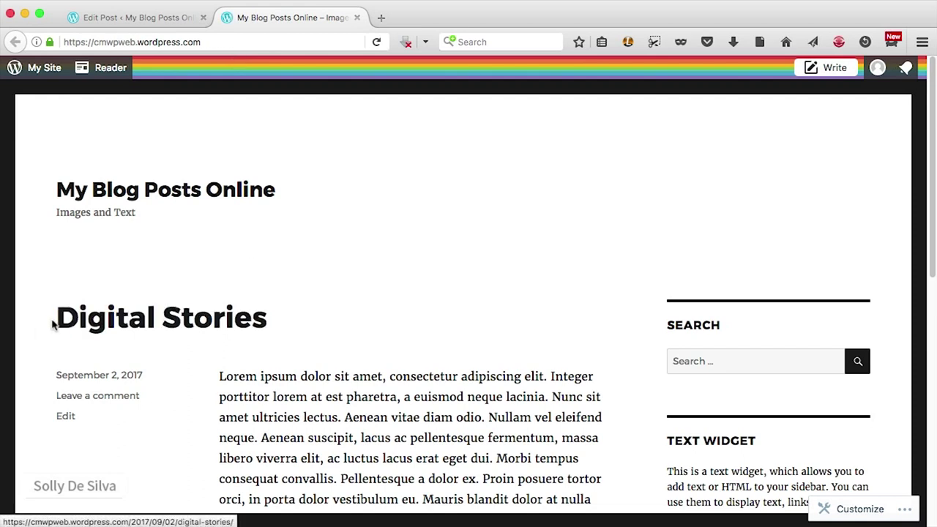
scroll(483, 335, "down", 3)
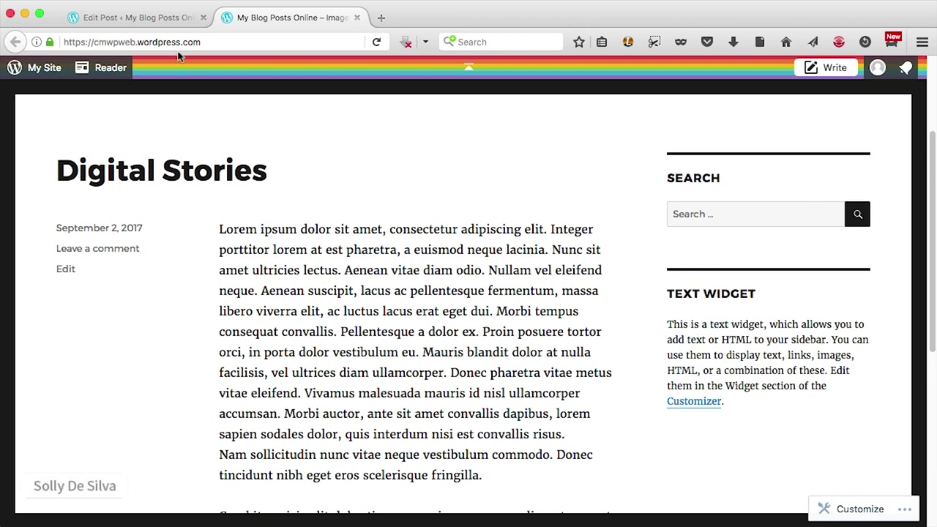
left_click(160, 21)
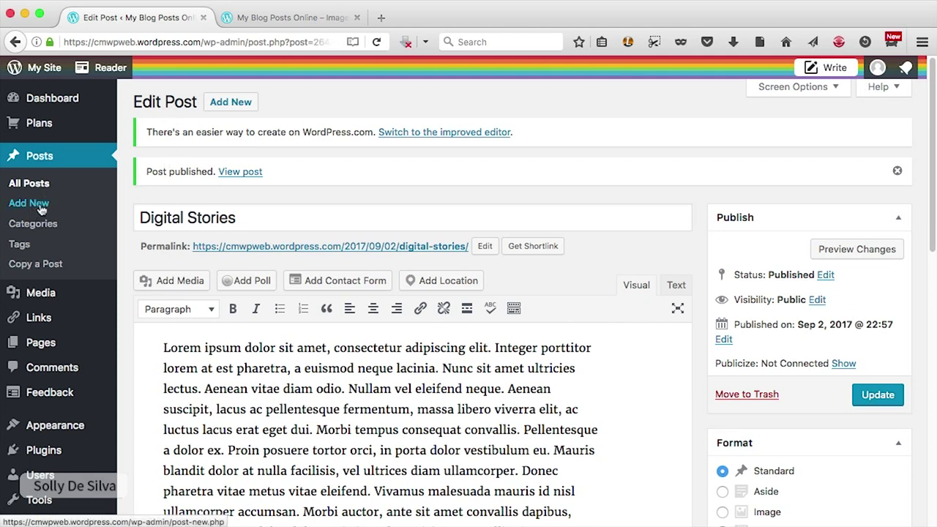
Create a post titled 'Social Media & Images' with pasted lorem ipsum, split before 'Donec tincidunt'.
left_click(248, 108)
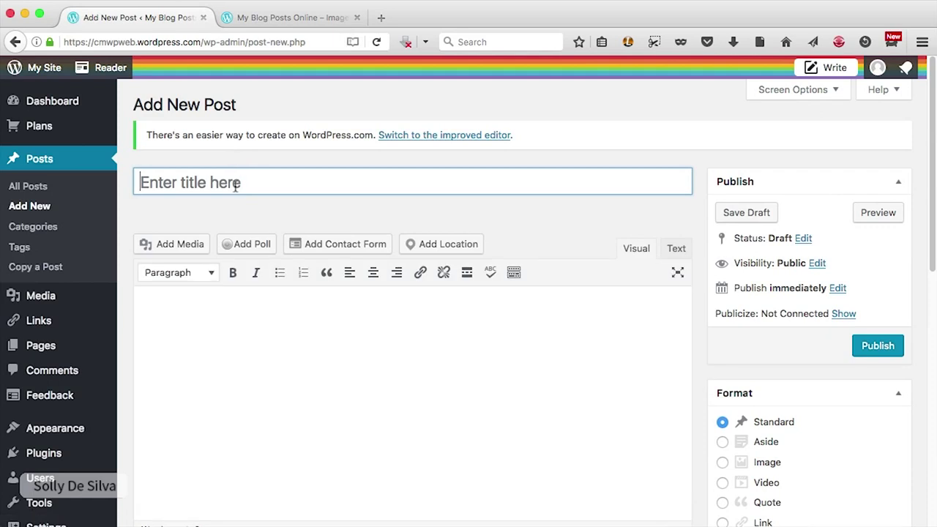
type("Social ")
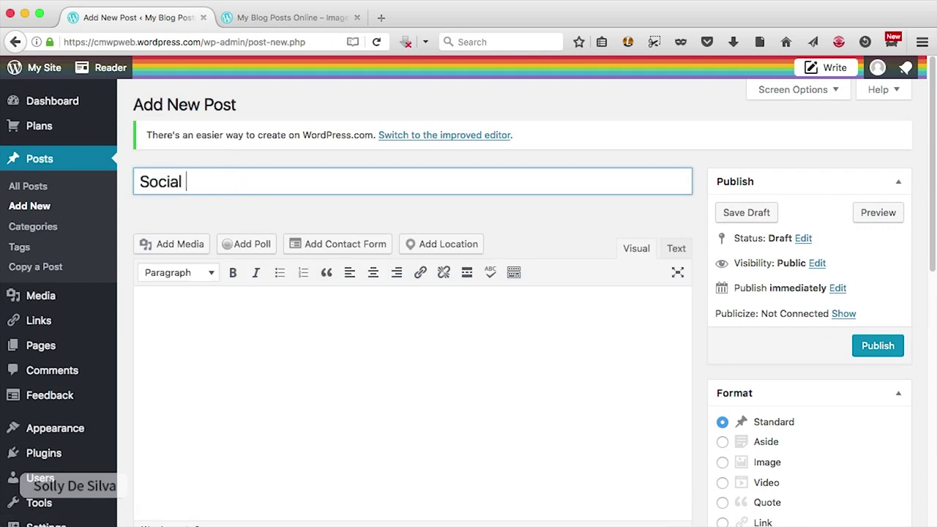
type("Media &")
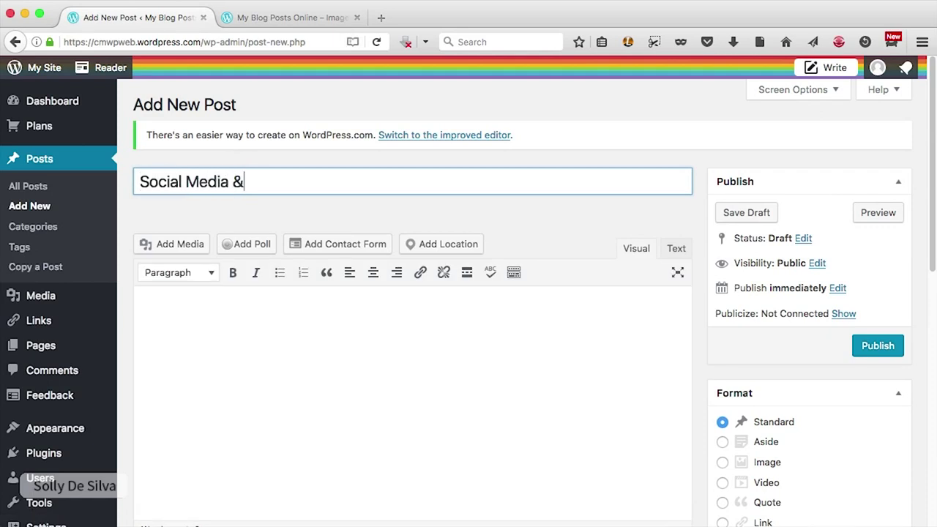
type(" Images")
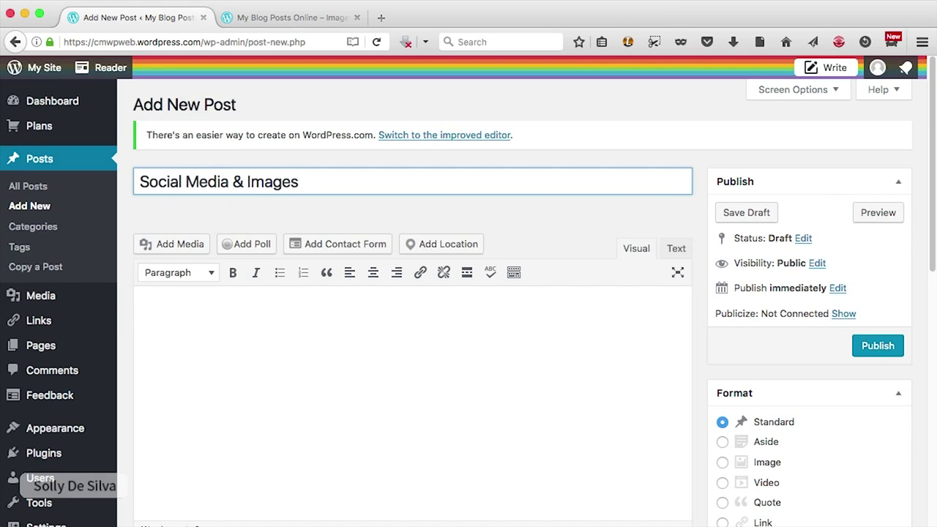
right_click(186, 313)
left_click(230, 368)
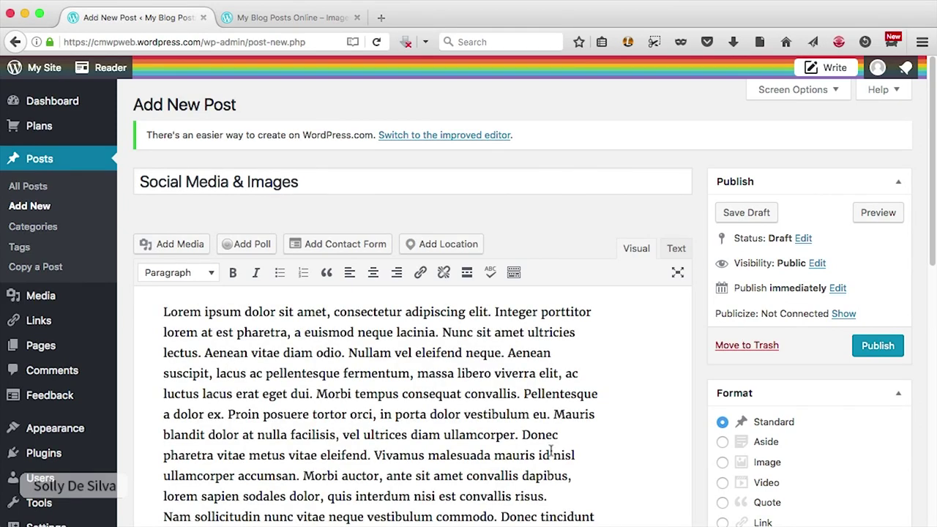
scroll(569, 450, "down", 4)
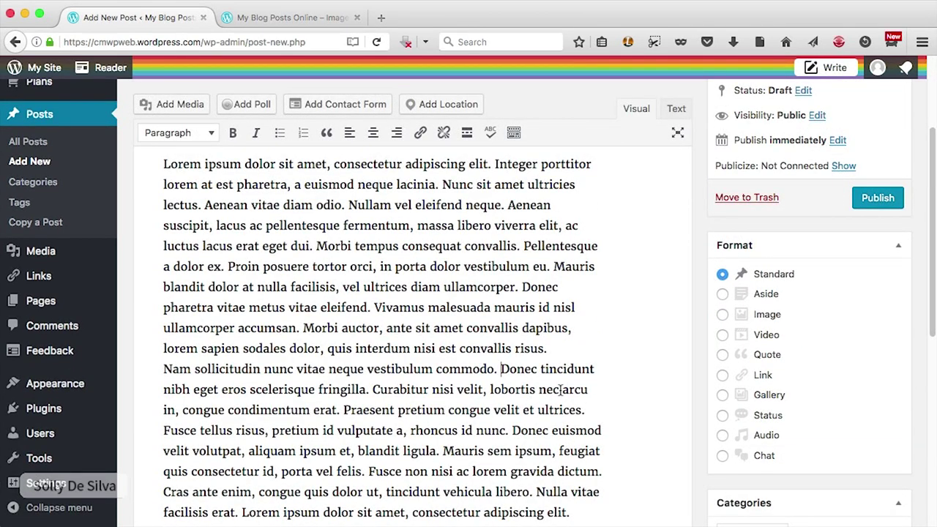
key("Return")
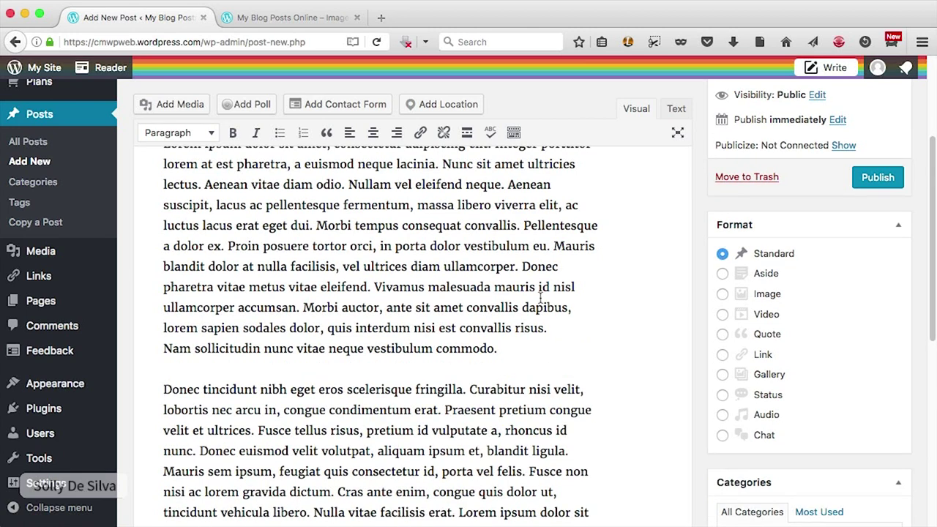
scroll(541, 298, "up", 5)
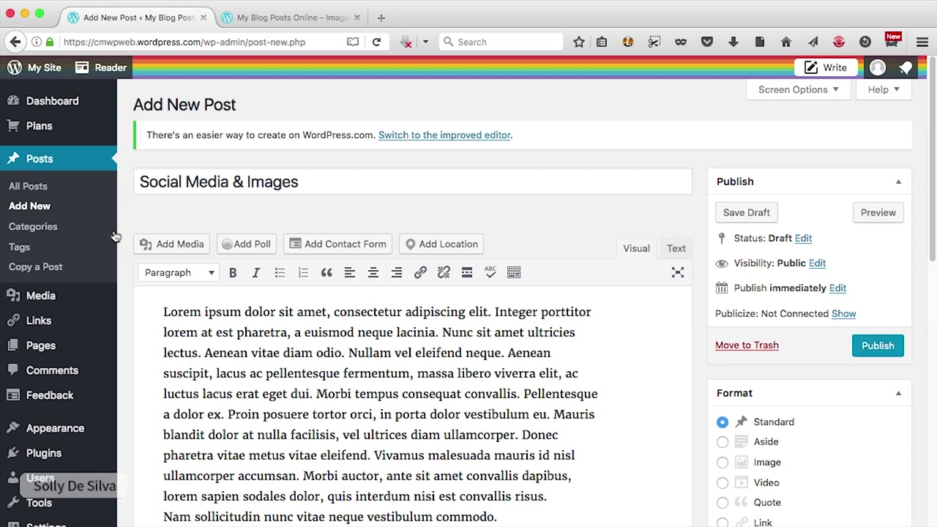
Open Add Media and choose Select Files in the empty Media Library.
left_click(188, 253)
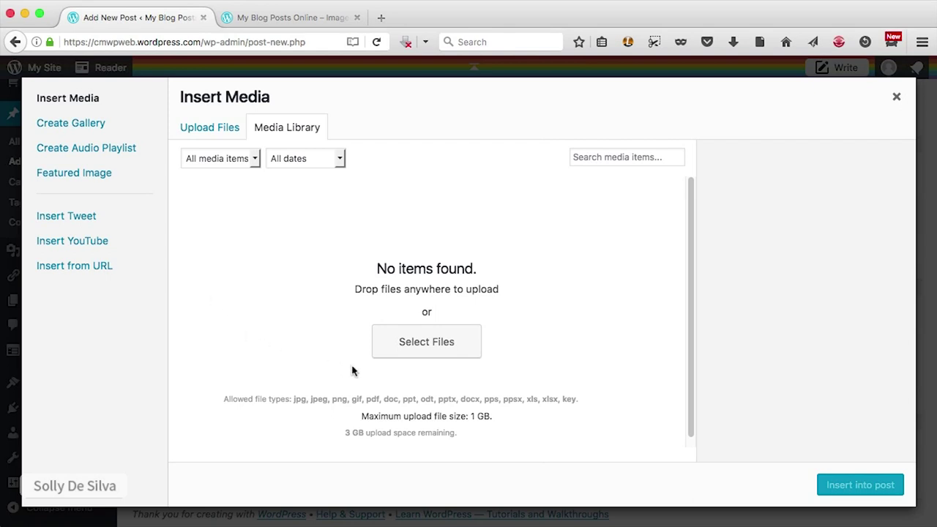
left_click(421, 358)
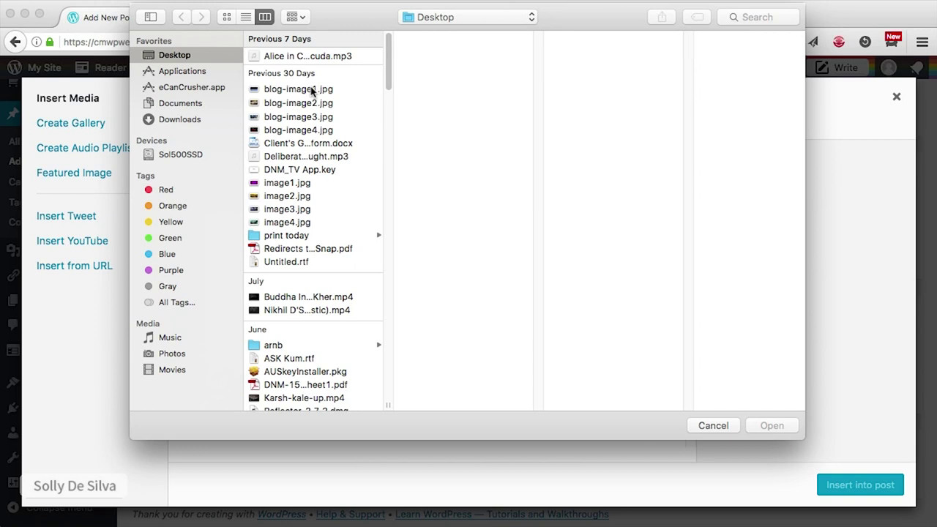
Upload blog-image1.jpg from the Desktop into the Media Library.
left_click(312, 88)
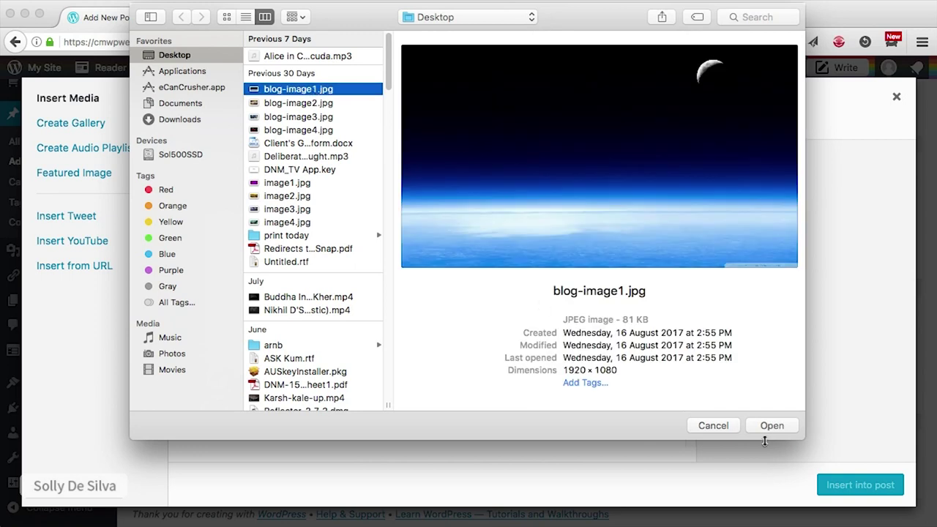
left_click(773, 425)
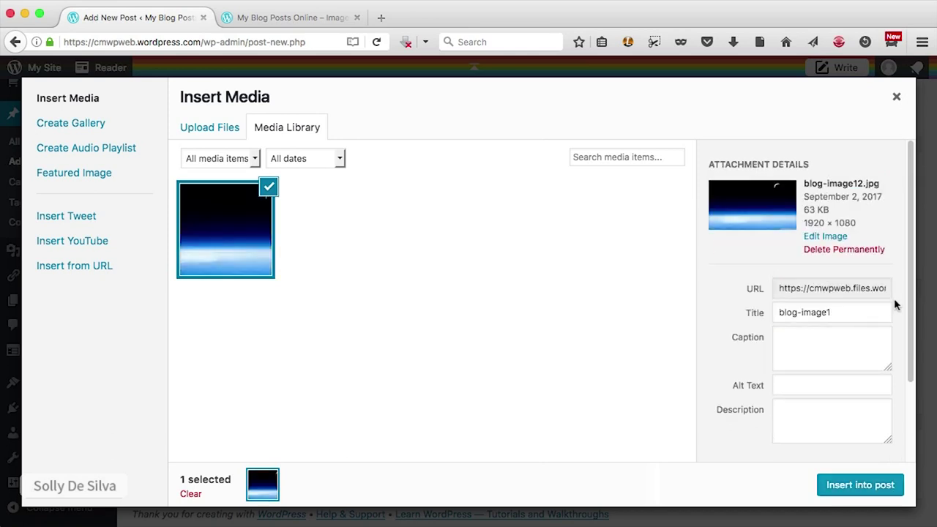
Retitle the uploaded image 'Night Sky' and insert it into the post, centered at full size.
scroll(893, 298, "down", 3)
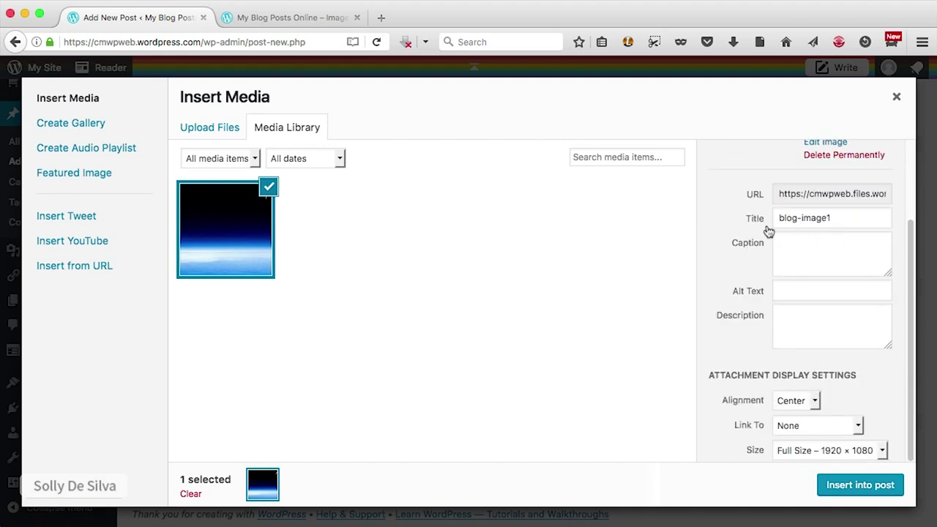
left_click_drag(840, 219, 765, 218)
left_click(833, 217)
type("Night Sky")
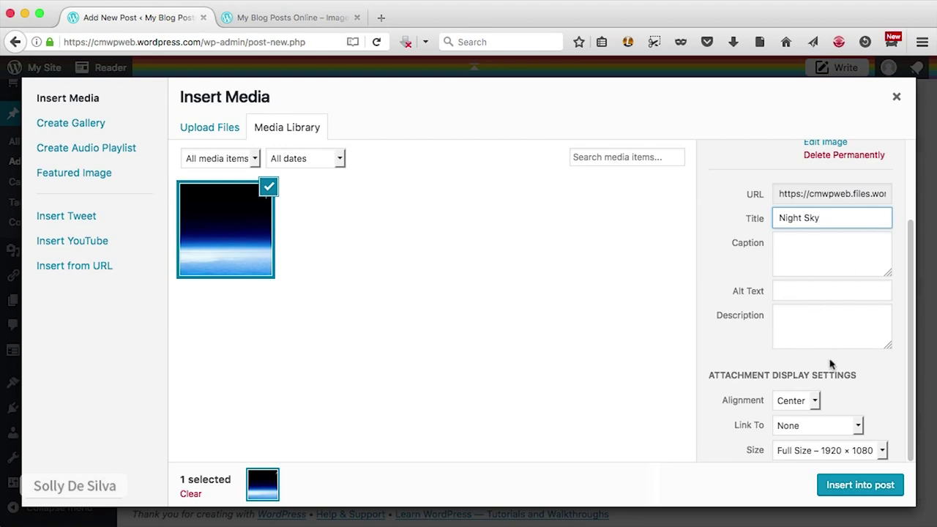
left_click(858, 487)
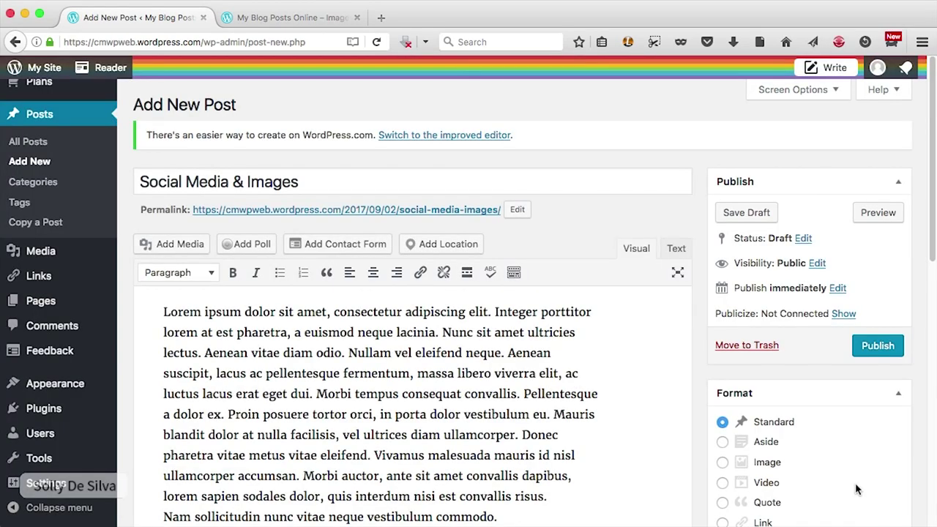
Select the inserted Night Sky image in the post body.
scroll(680, 417, "down", 5)
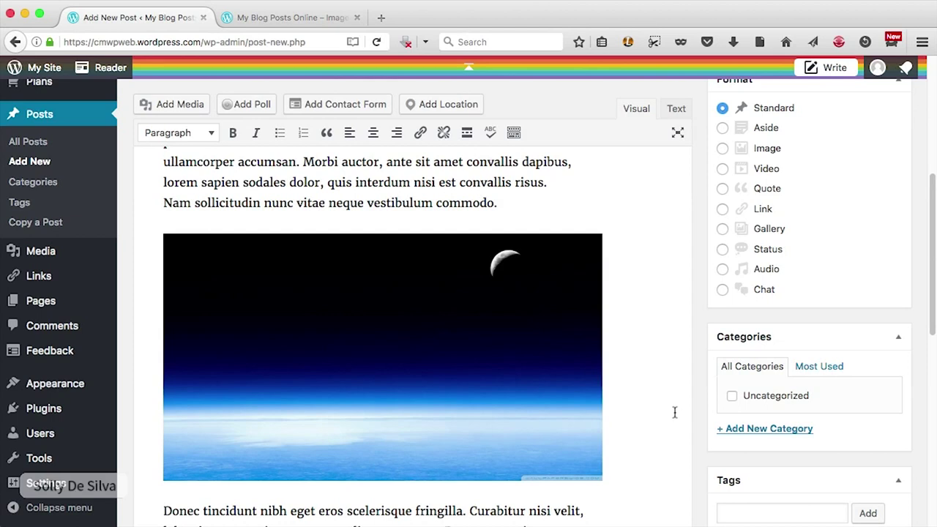
left_click(408, 325)
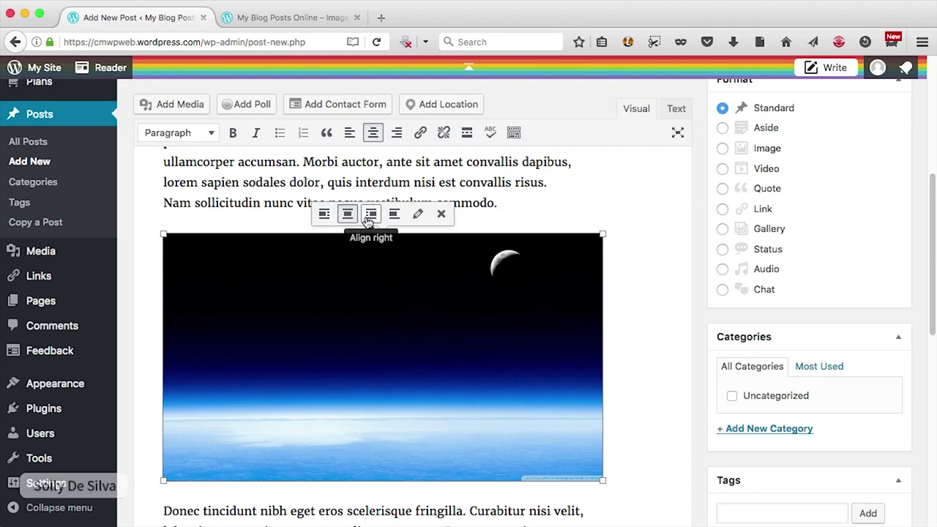
Change the Night Sky image size to 1200 × 675, update it, and publish the post.
left_click(419, 214)
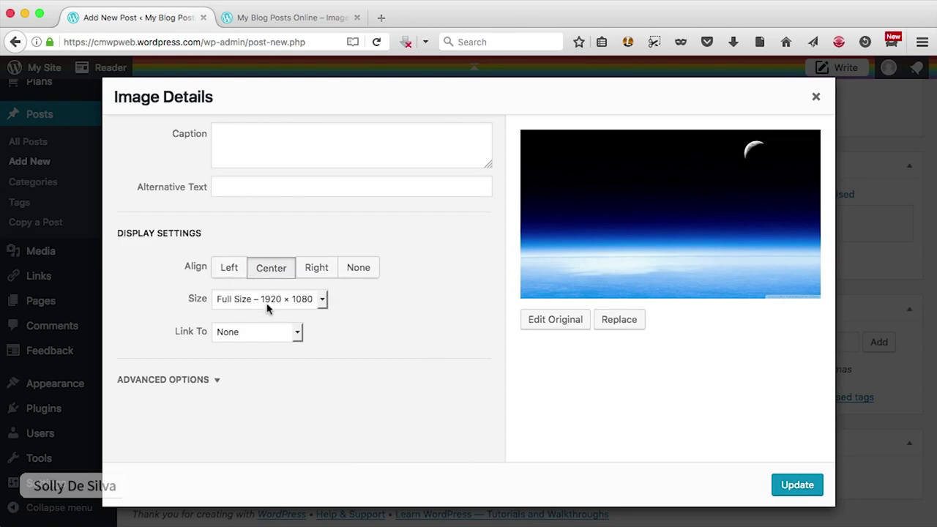
left_click(322, 300)
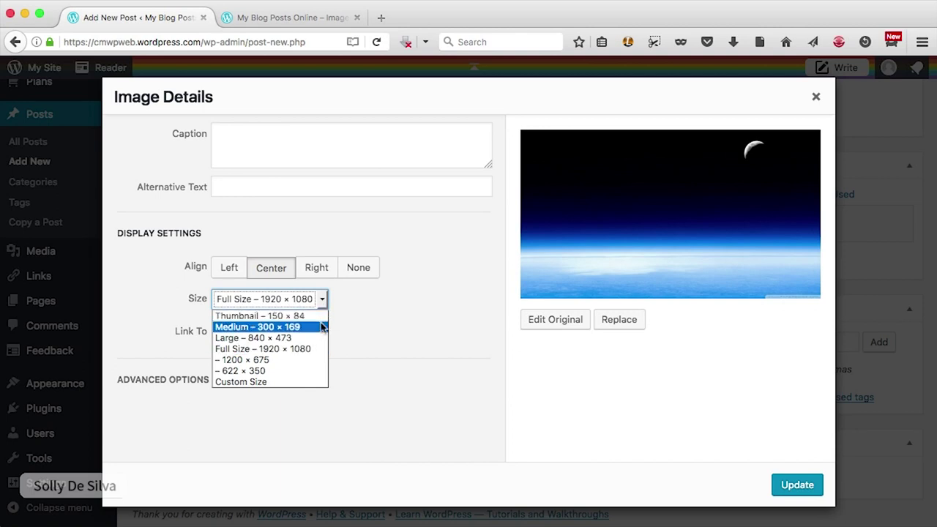
left_click(265, 361)
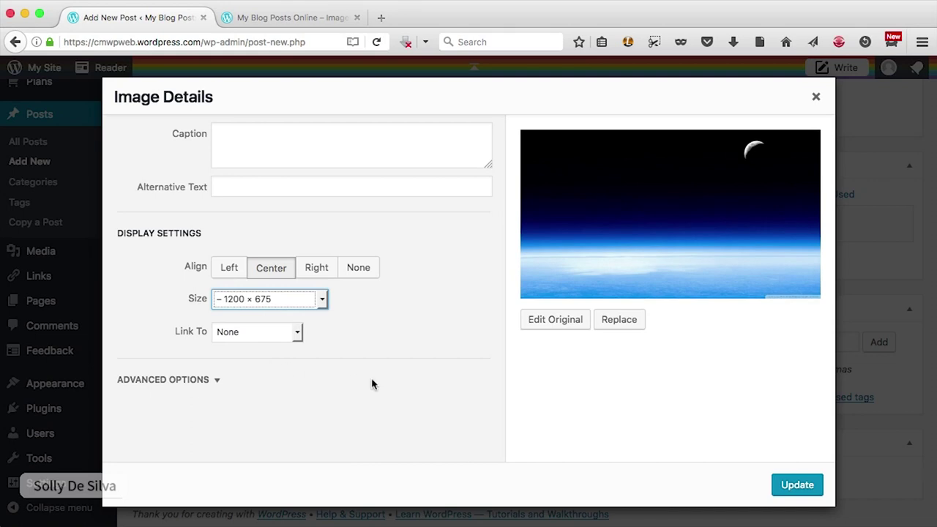
left_click(818, 498)
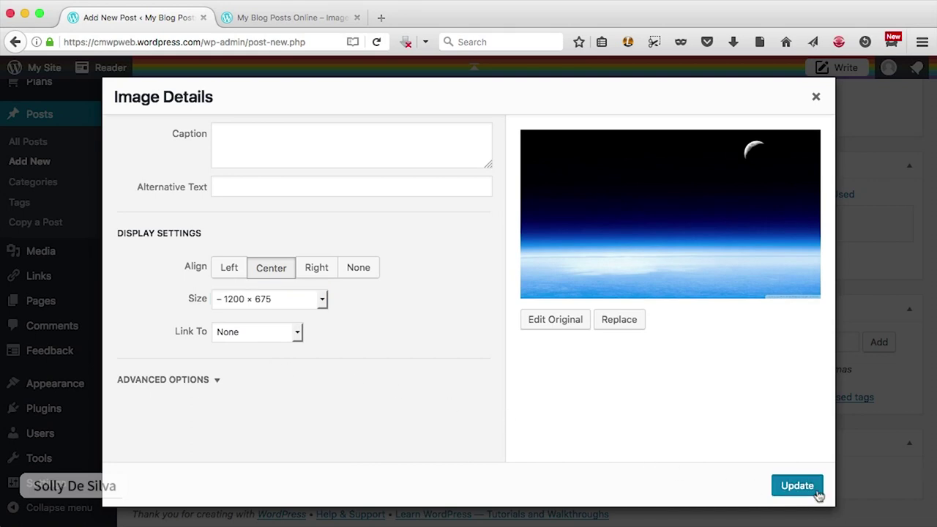
left_click(816, 489)
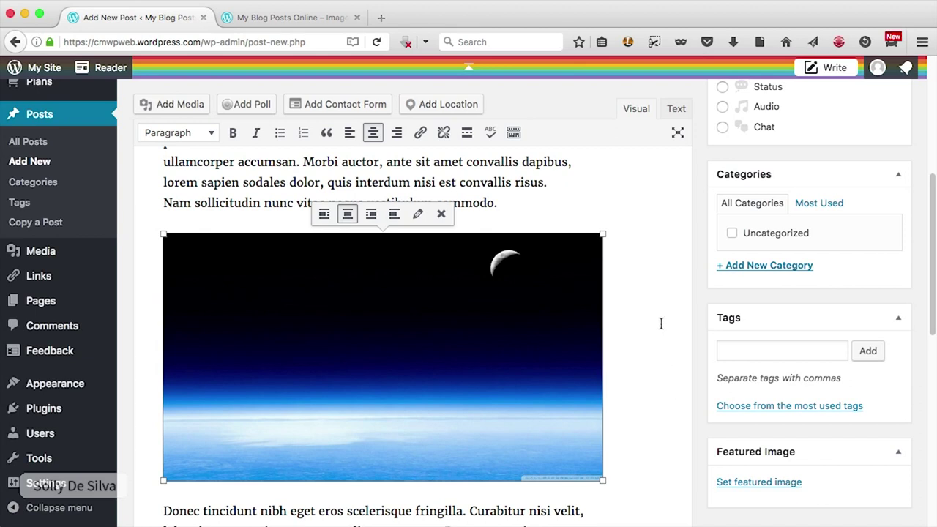
scroll(640, 270, "up", 5)
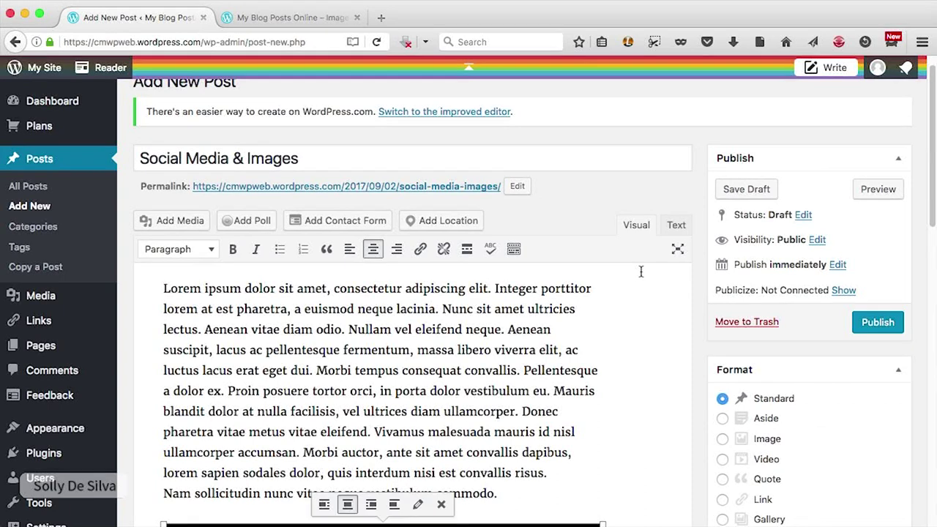
left_click(874, 360)
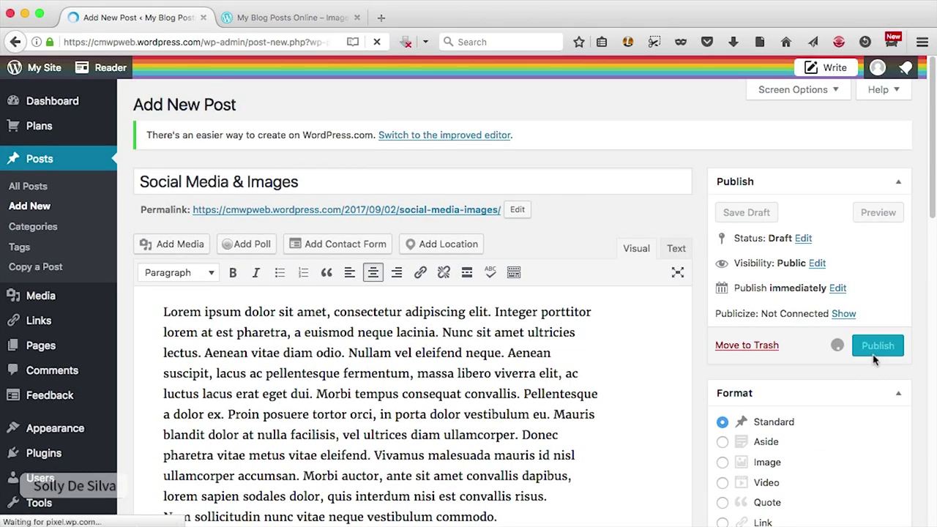
Reload the live blog to check Social Media & Images, then return to its editor.
left_click(323, 21)
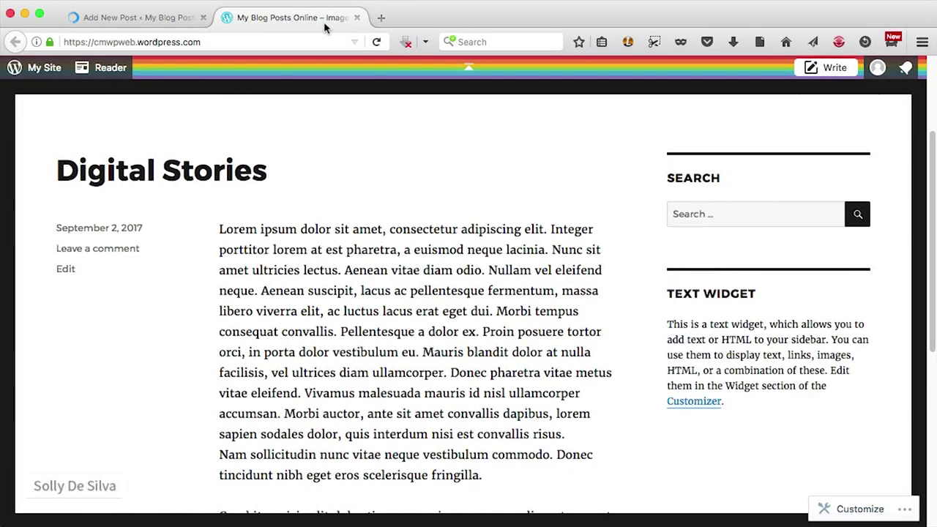
left_click(376, 41)
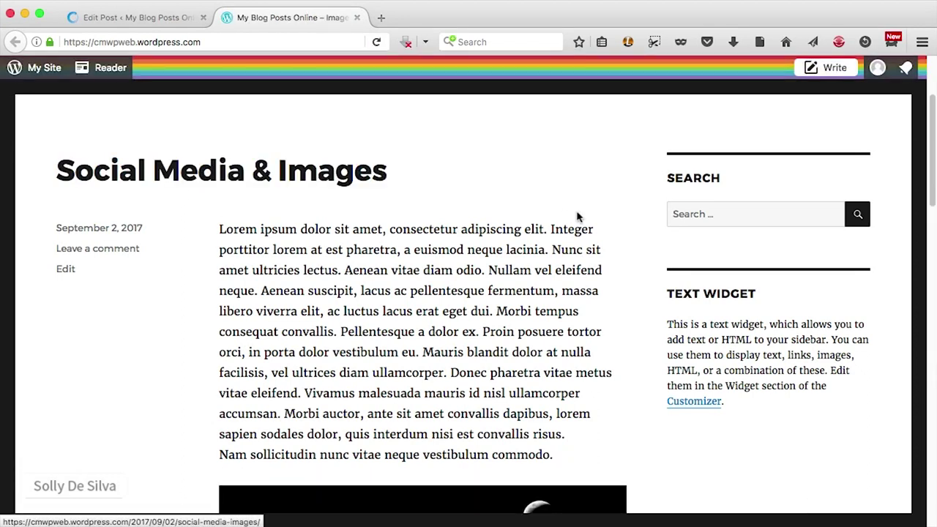
scroll(578, 212, "down", 5)
scroll(578, 212, "down", 10)
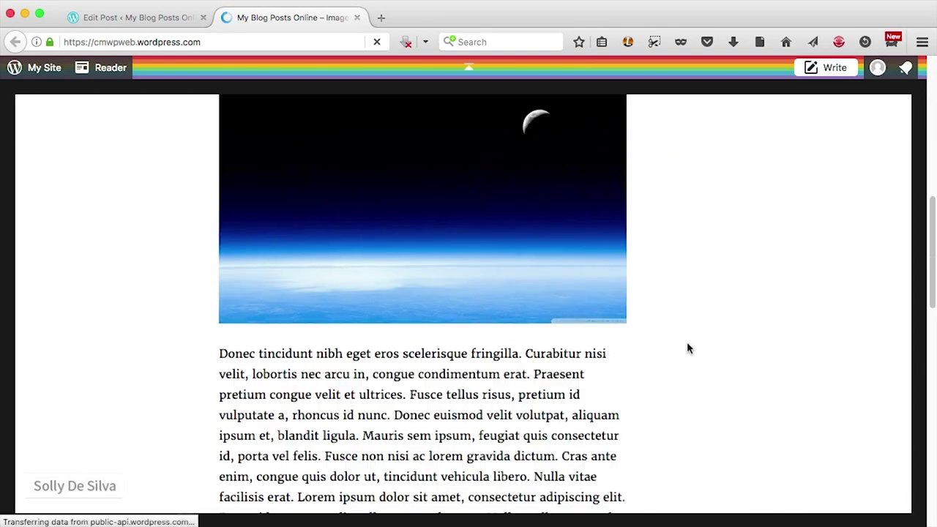
scroll(688, 348, "down", 3)
scroll(688, 349, "up", 15)
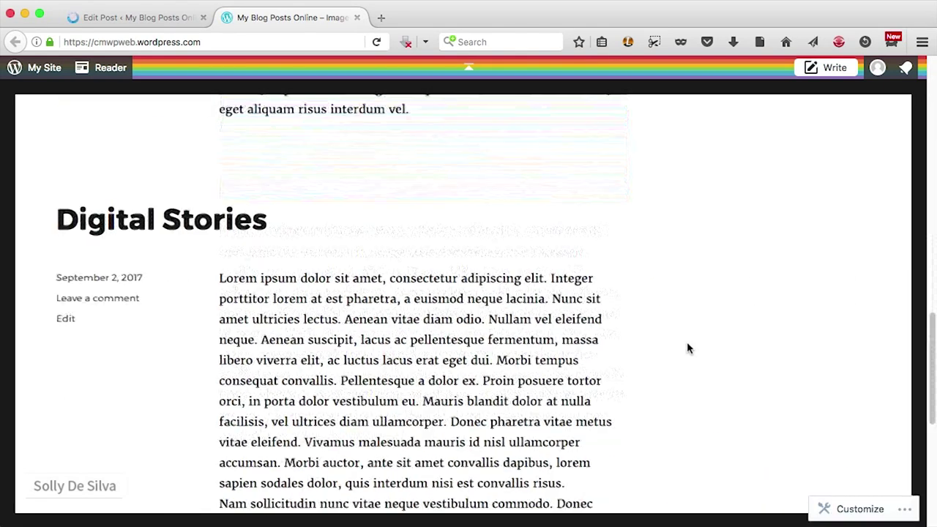
left_click(130, 17)
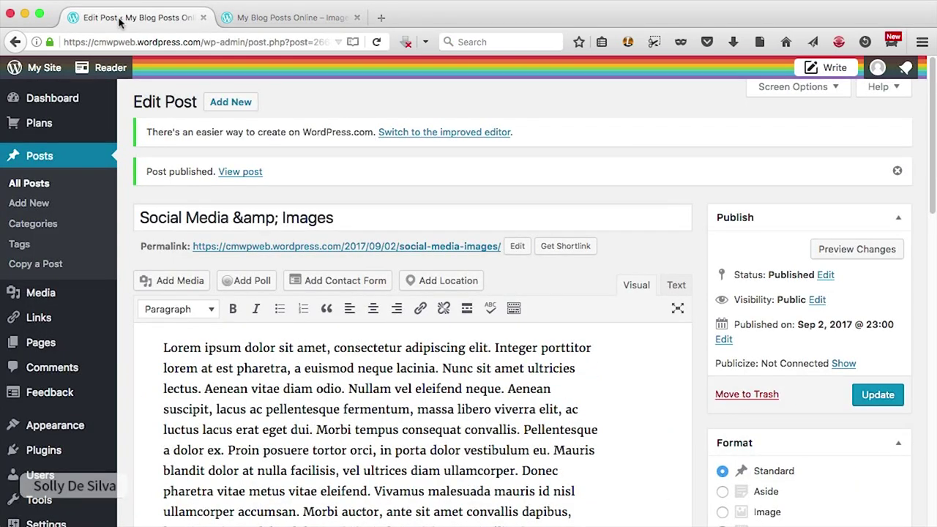
Create and publish 'Sound & Image' with pasted Lorem ipsum text as its body.
left_click(246, 110)
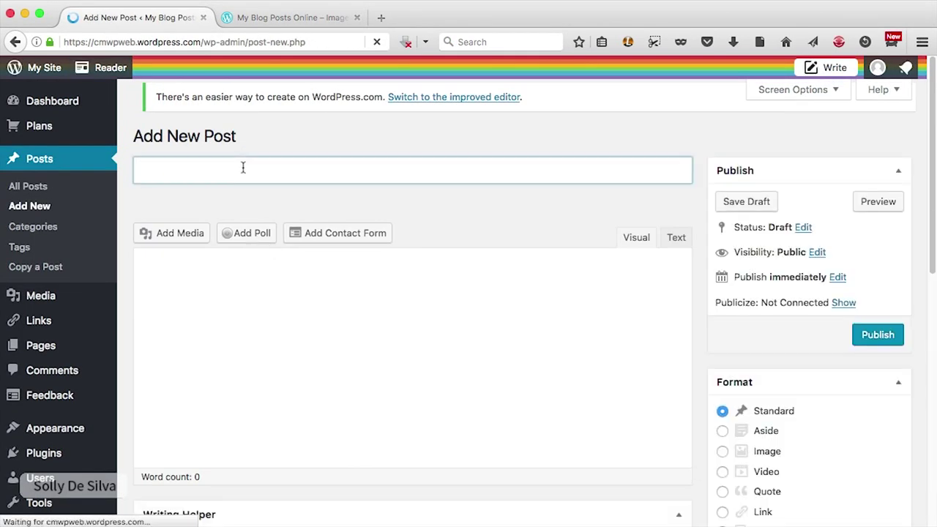
type("S")
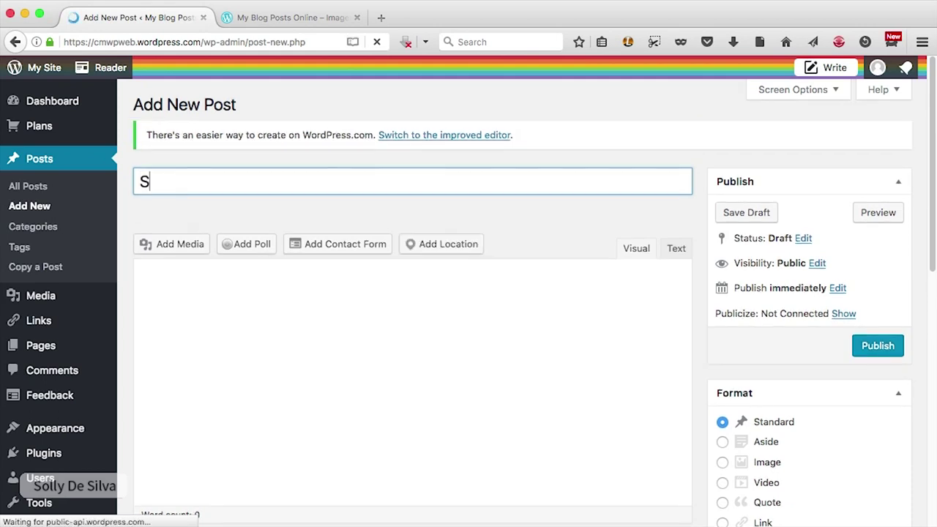
type("ound & Image")
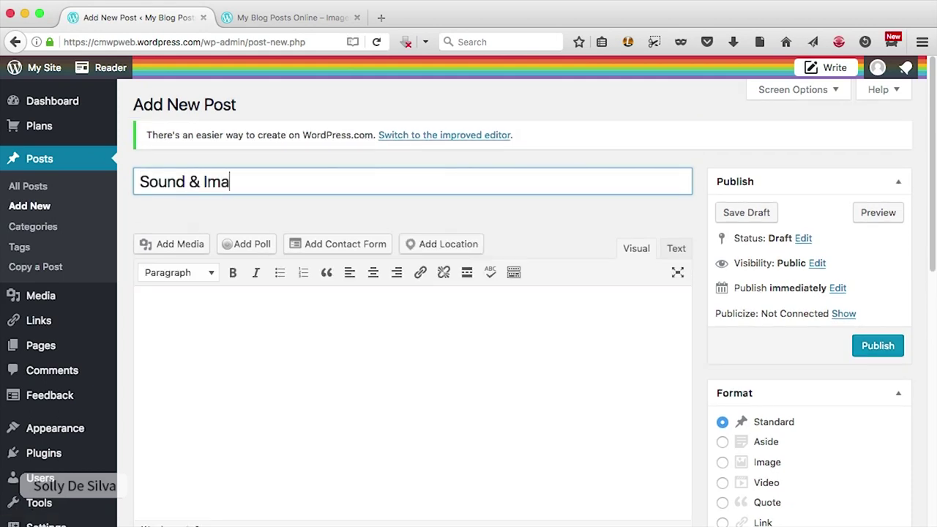
right_click(181, 305)
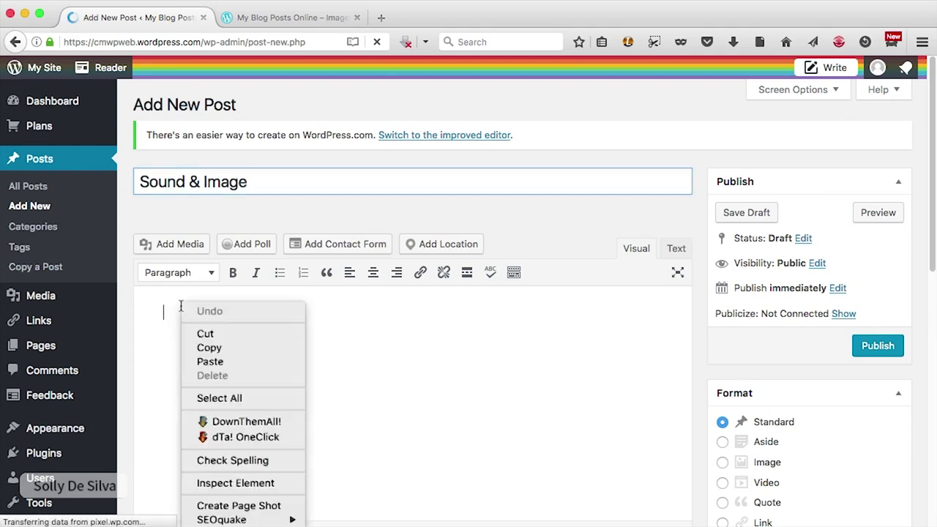
left_click(216, 359)
scroll(695, 388, "down", 5)
scroll(805, 366, "up", 5)
left_click(883, 344)
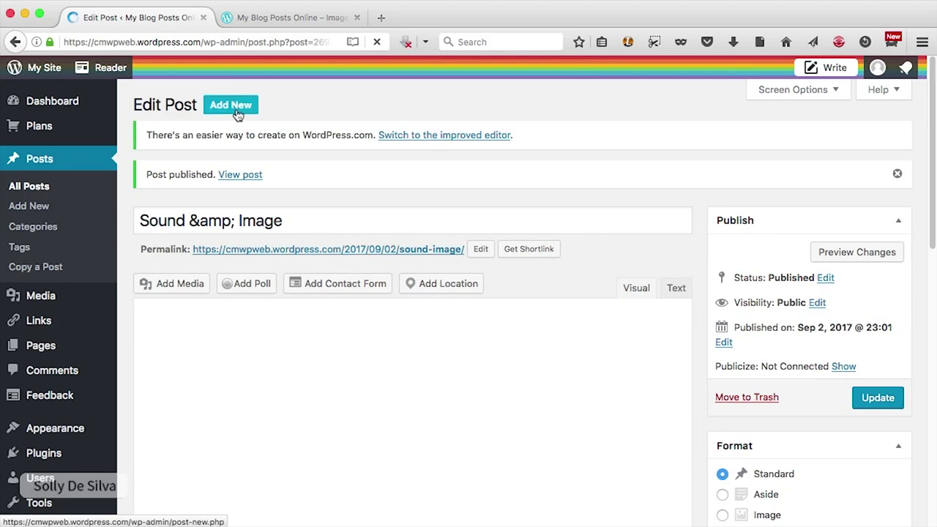
Create and publish 'Camesras & Tripods' with pasted Lorem ipsum text as its body.
left_click(236, 110)
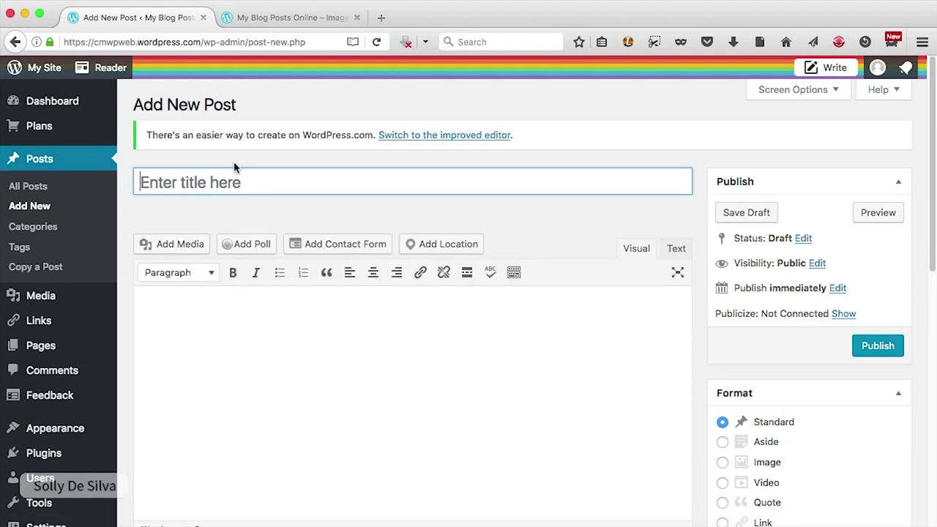
type("Camesras & T")
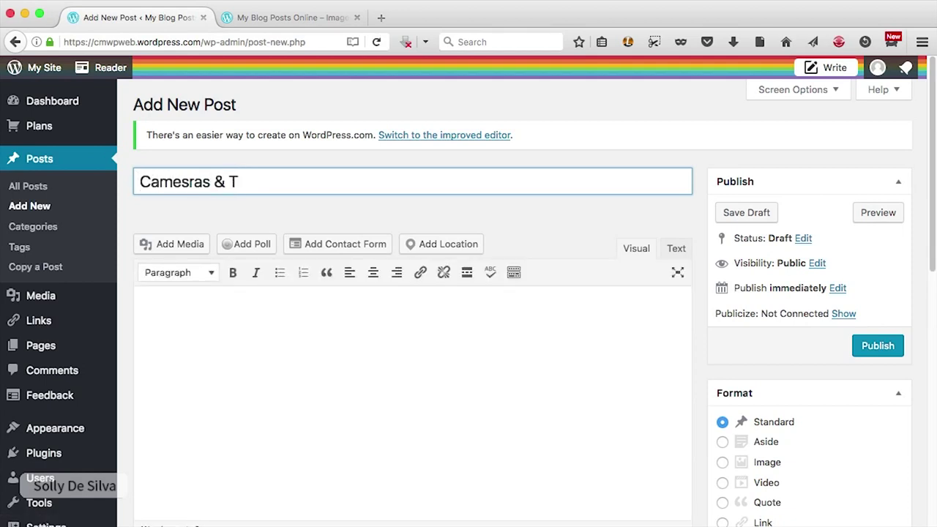
type("ripods")
left_click(181, 327)
right_click(180, 325)
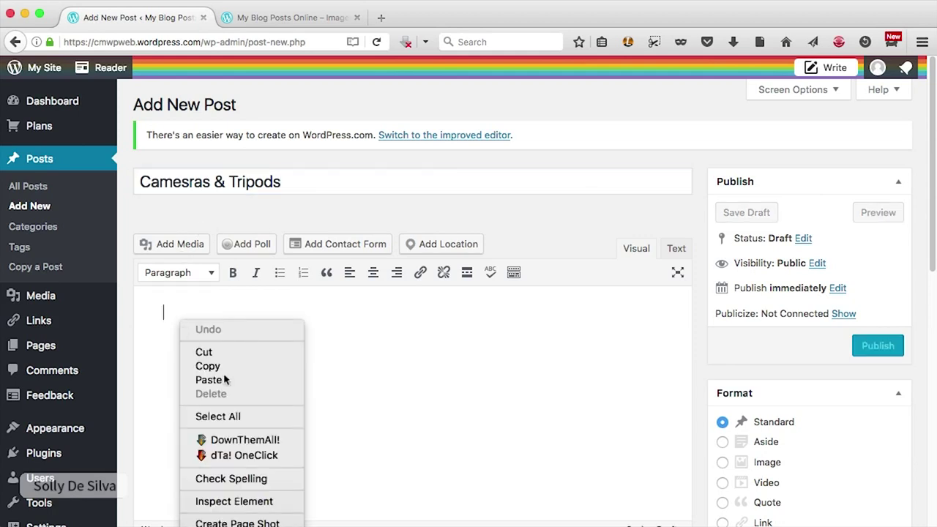
left_click(210, 380)
left_click(868, 349)
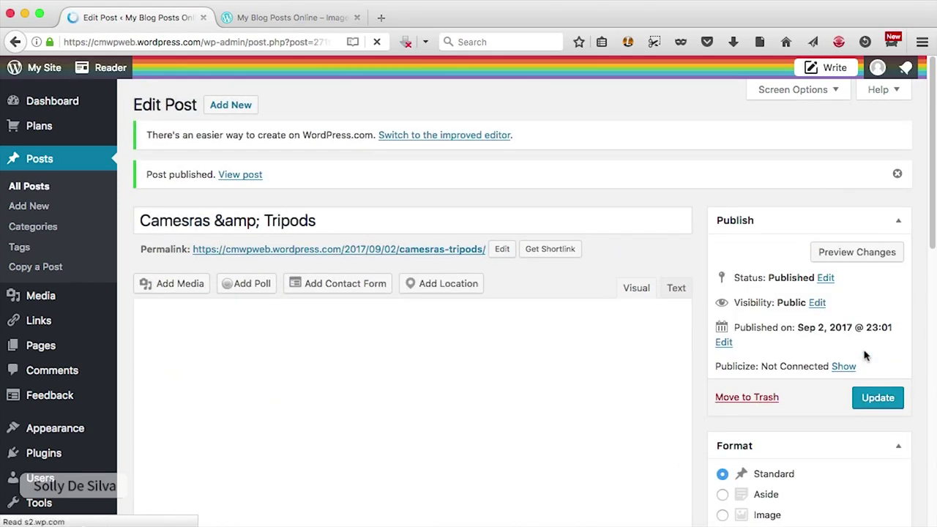
Start a new post with the title 'Random Stuff'.
left_click(231, 102)
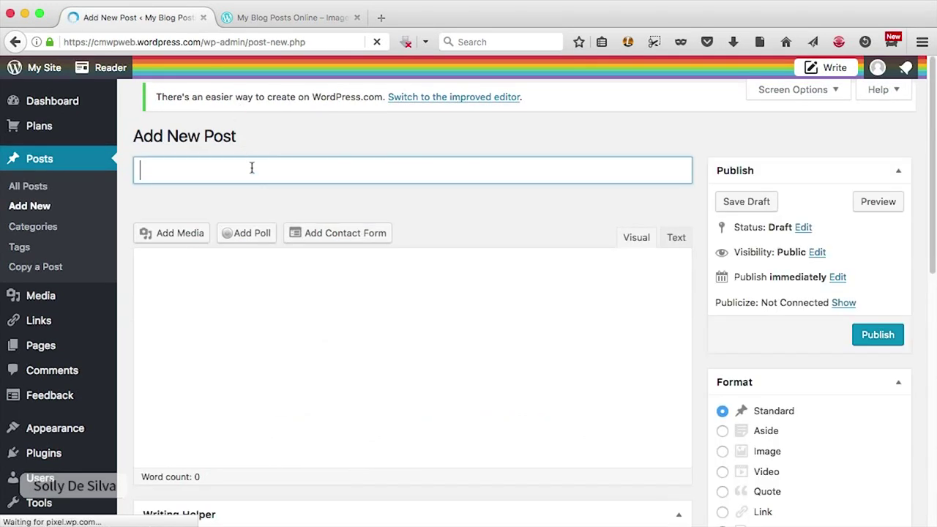
type("Random S")
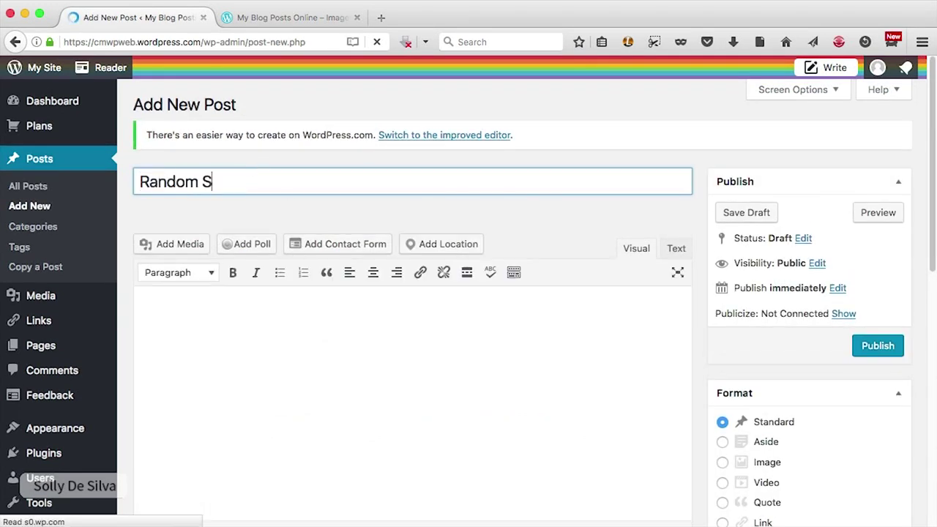
type("tuff")
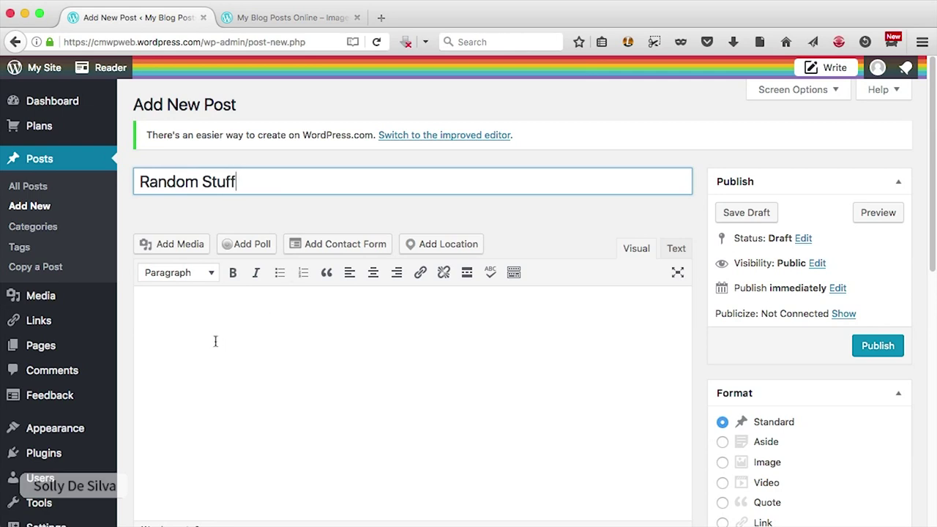
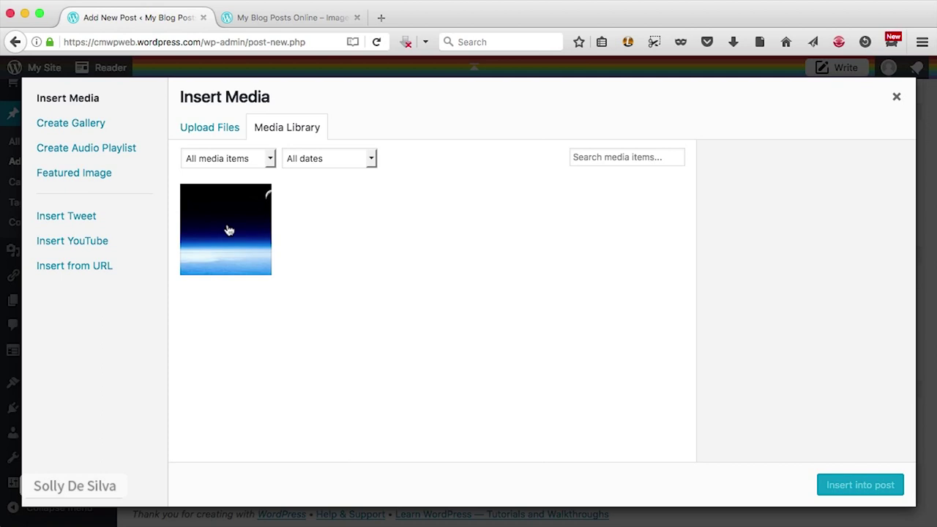
Upload blog-image2.jpg through blog-image4.jpg (candles, thumbs-up, muffins) from the Desktop.
left_click(209, 139)
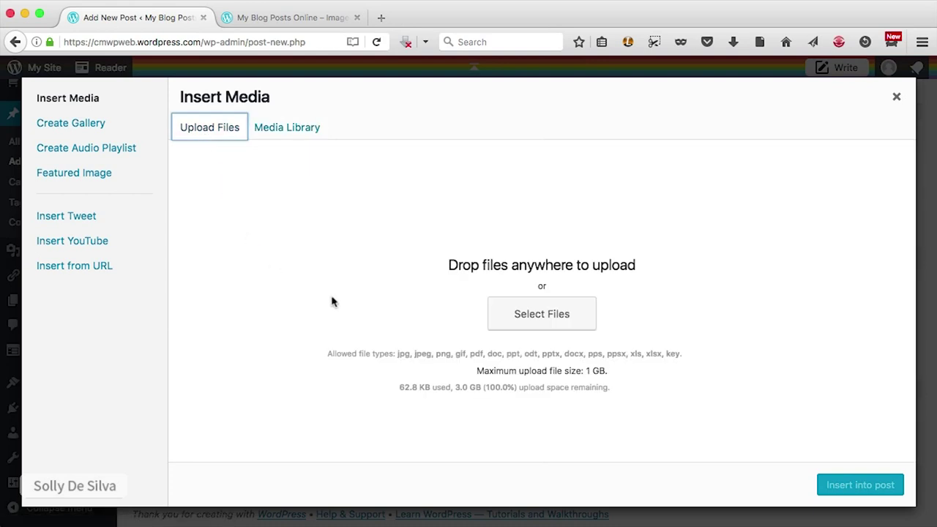
left_click(584, 332)
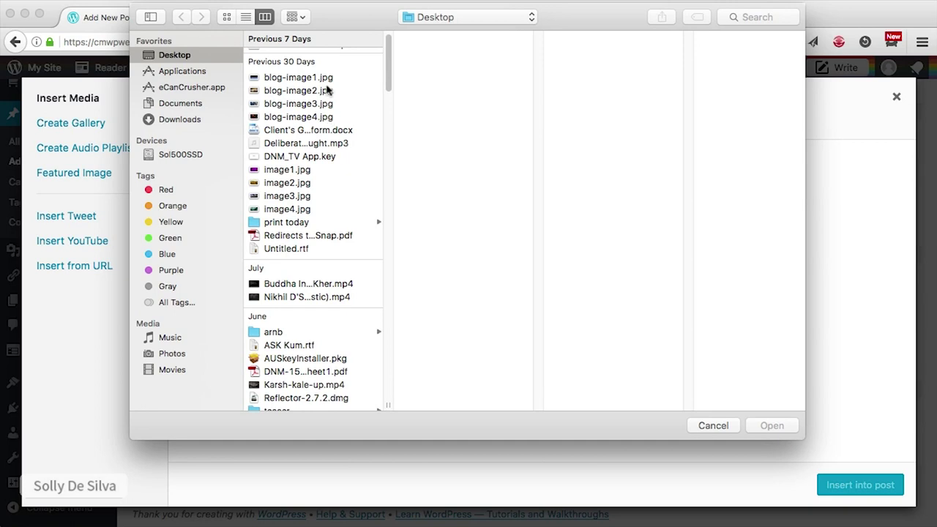
left_click(327, 91)
left_click(327, 104, "shift")
left_click(328, 118, "shift")
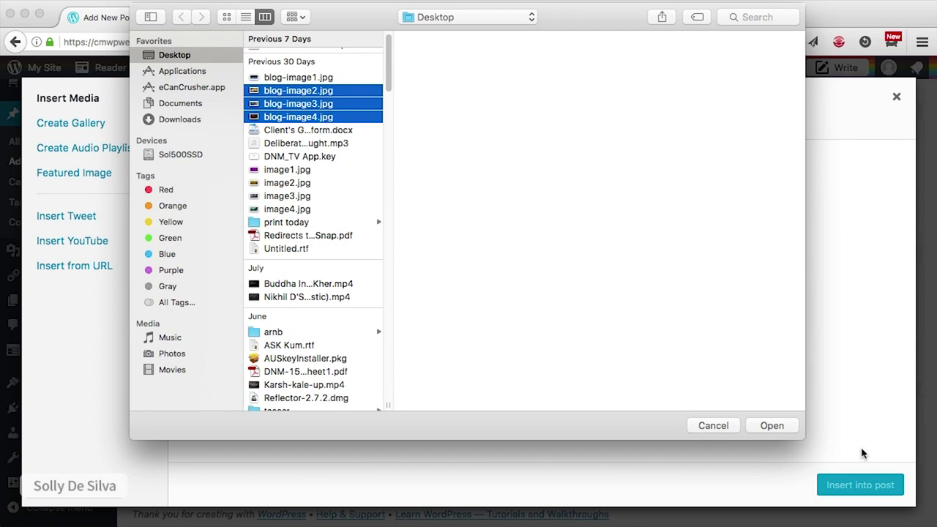
left_click(790, 426)
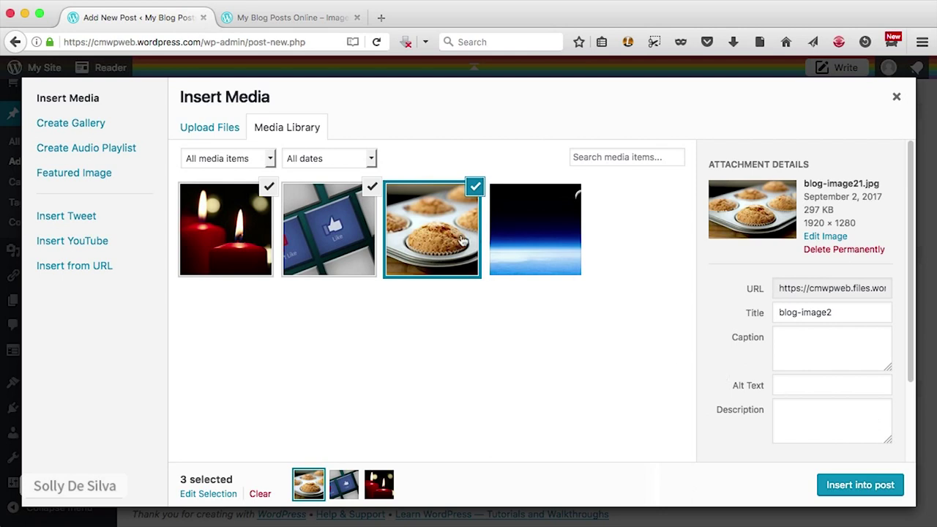
Reselect the candles, Like and muffin images in that order and insert them into the post.
left_click(475, 190)
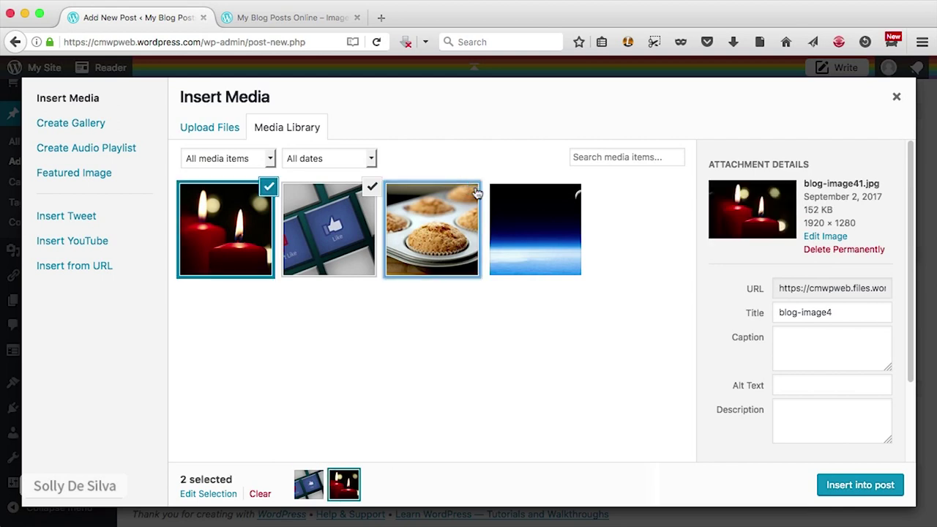
left_click(374, 189)
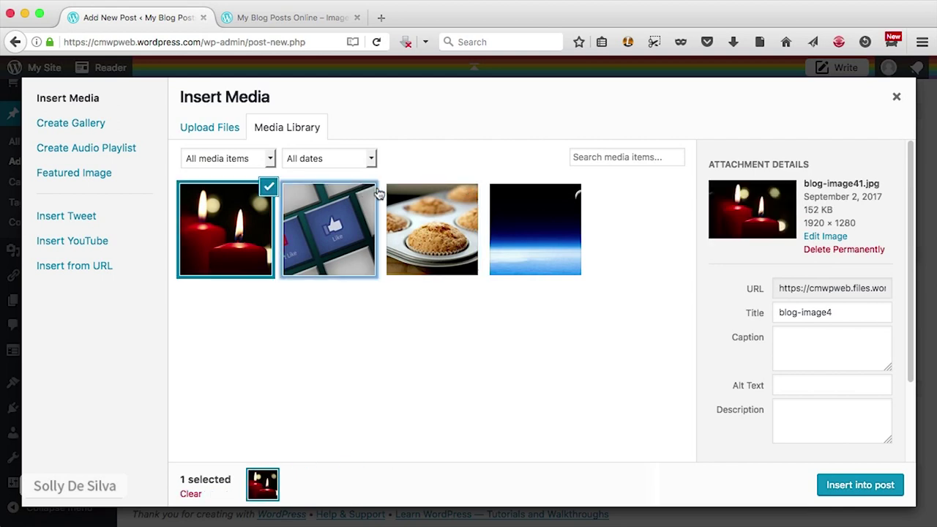
left_click(269, 187)
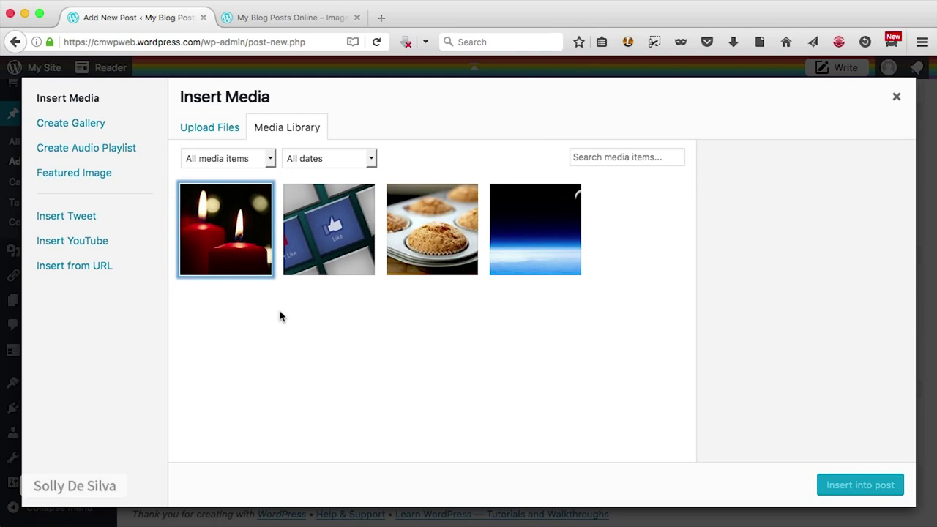
left_click(264, 224)
left_click(337, 230)
left_click(421, 235)
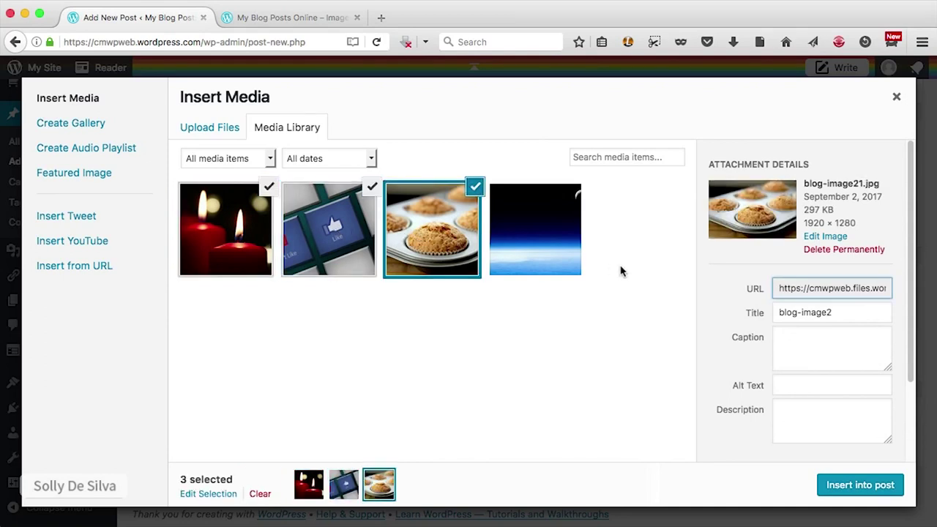
left_click(864, 489)
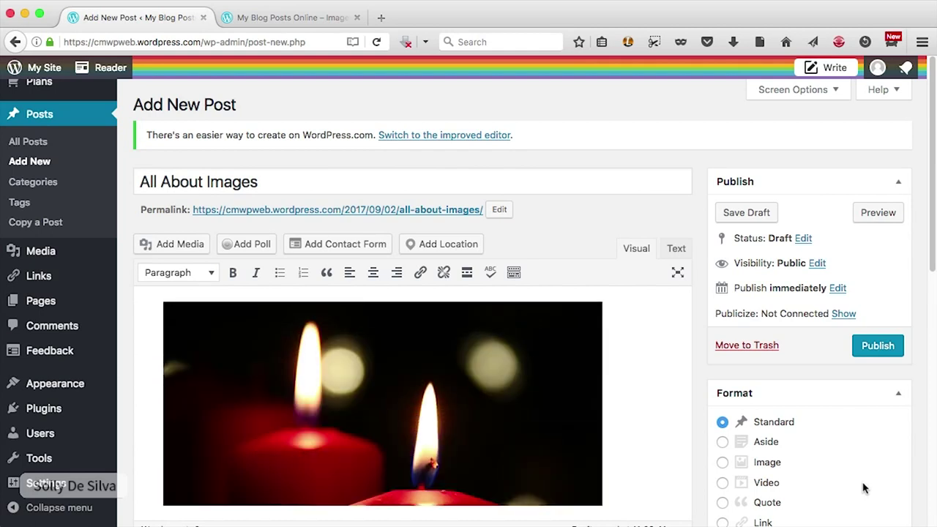
Publish the All About Images post and switch to the My Blog Posts Online tab.
scroll(863, 488, "down", 3)
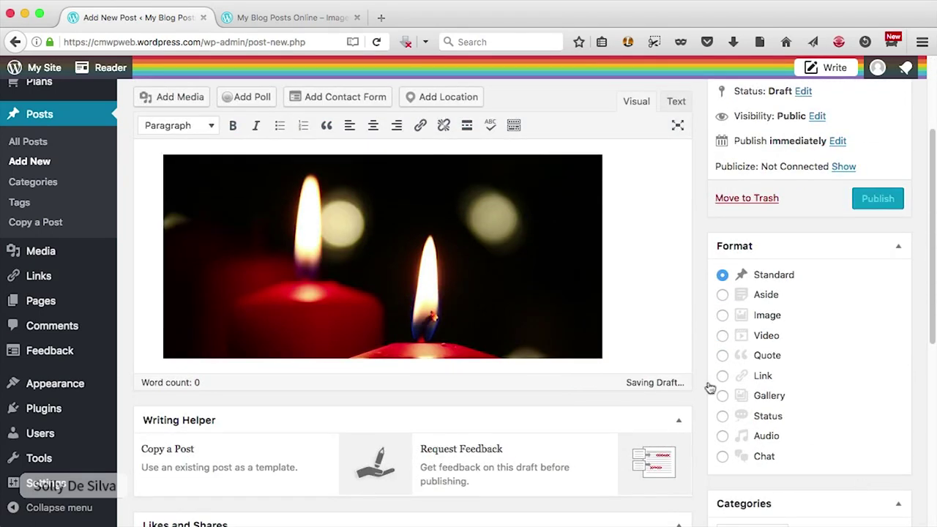
scroll(645, 295, "down", 10)
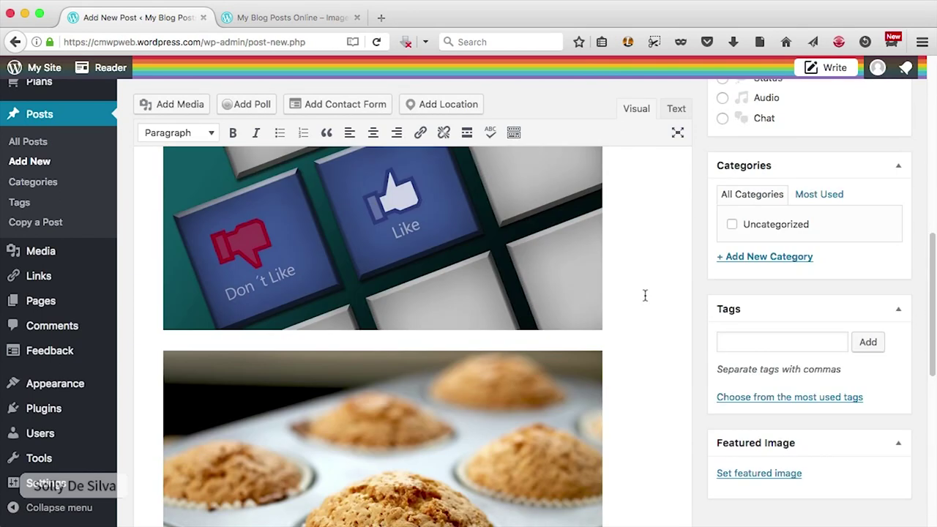
scroll(645, 295, "up", 4)
scroll(629, 256, "down", 2)
scroll(613, 215, "up", 10)
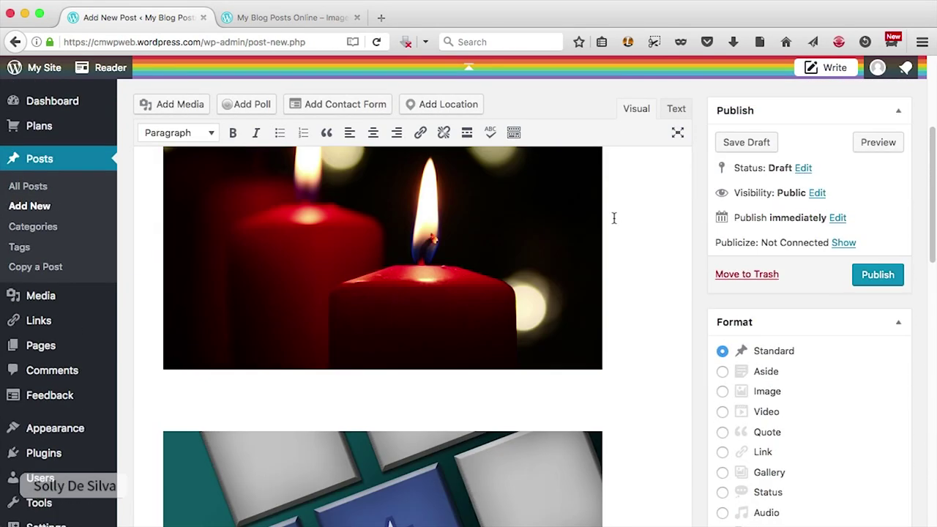
left_click(878, 357)
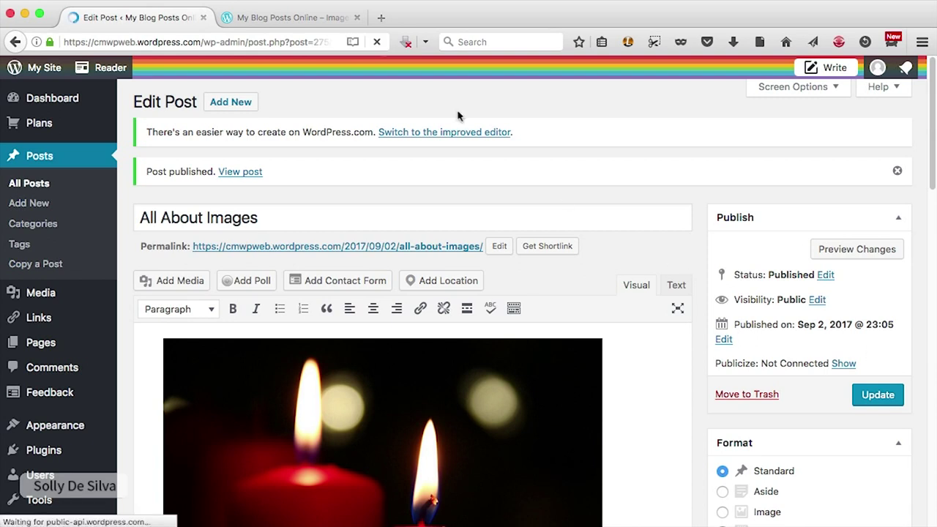
left_click(308, 19)
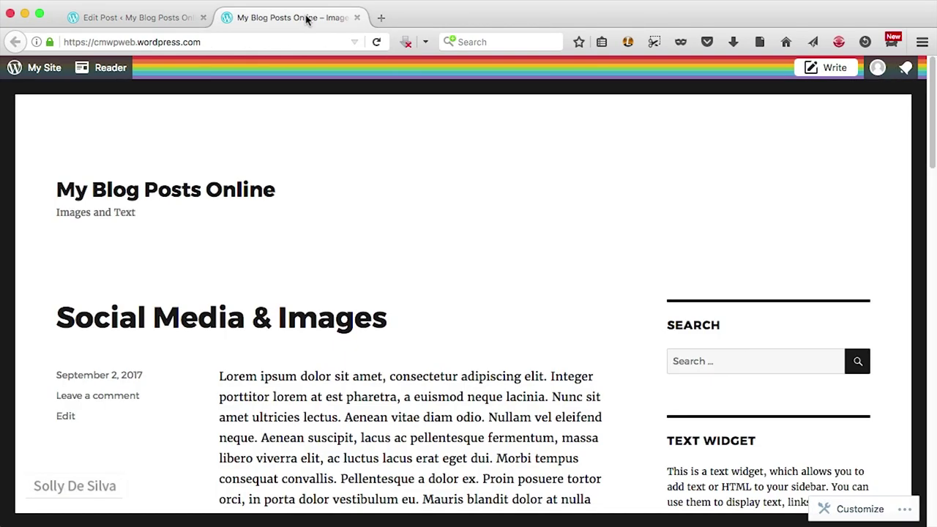
Reload the live blog and scroll through the new post's candles, Like and muffin images.
left_click(377, 41)
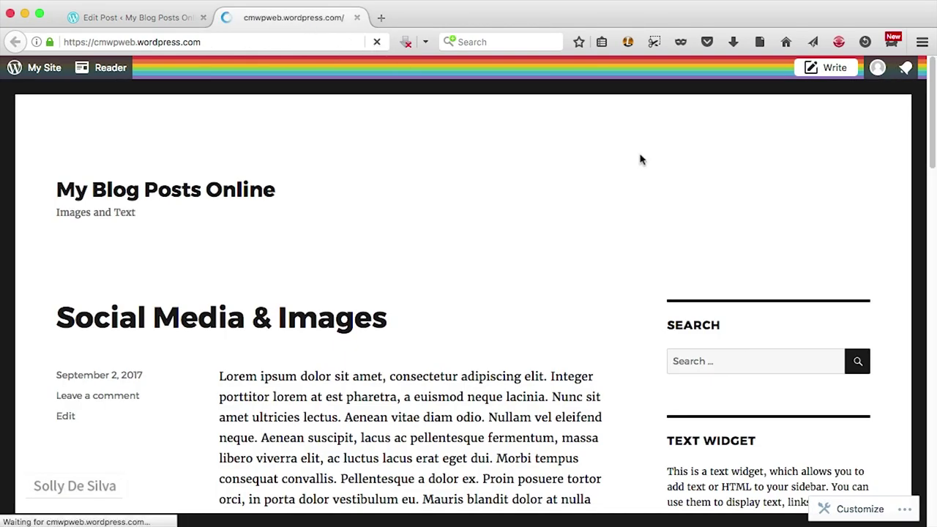
scroll(844, 236, "down", 3)
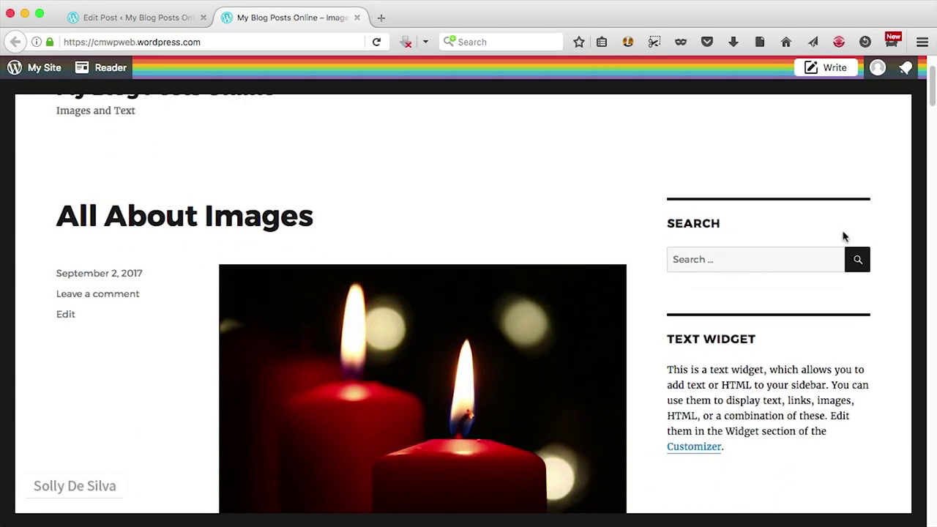
scroll(843, 236, "down", 15)
scroll(843, 235, "down", 2)
scroll(843, 236, "up", 20)
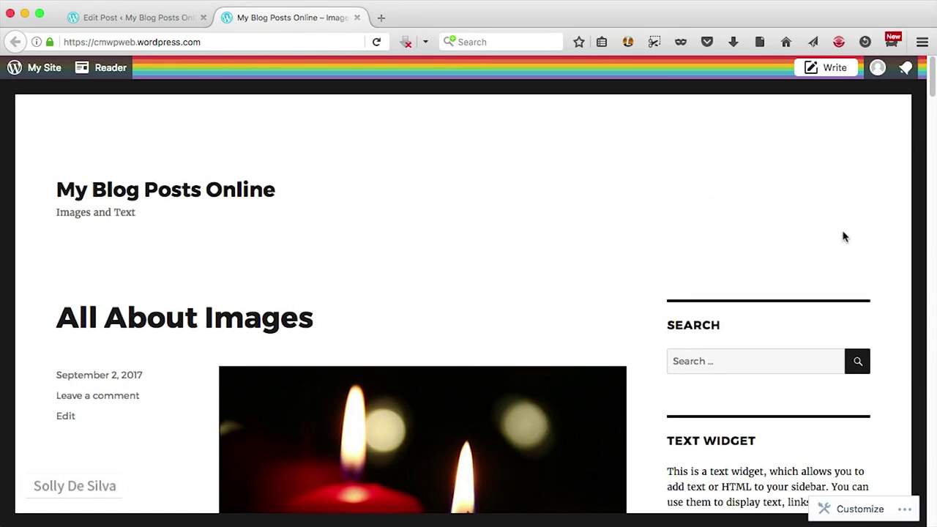
scroll(844, 236, "down", 20)
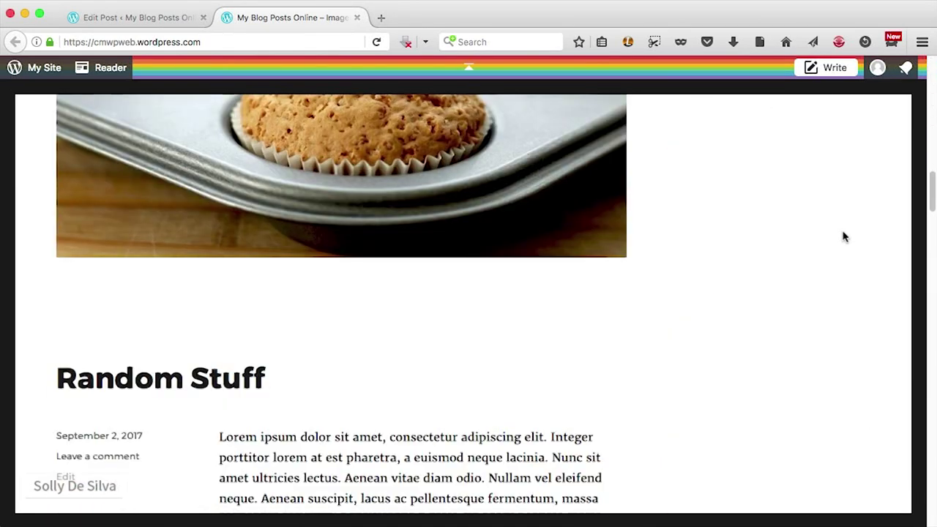
scroll(844, 236, "down", 18)
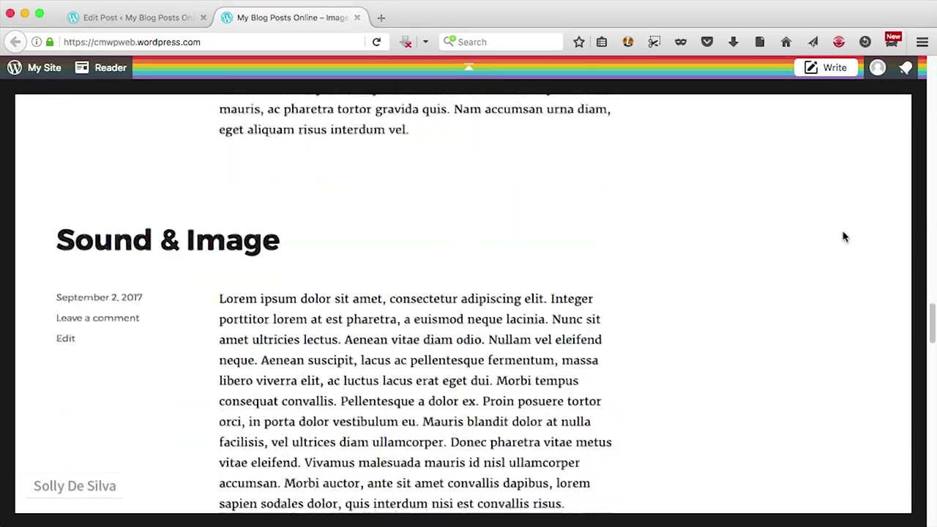
scroll(843, 237, "down", 8)
scroll(843, 237, "up", 20)
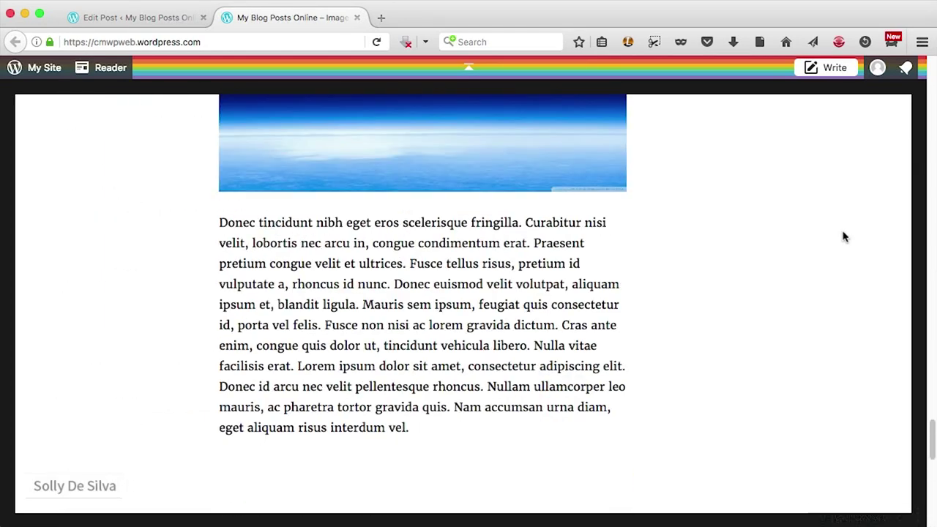
scroll(843, 236, "up", 15)
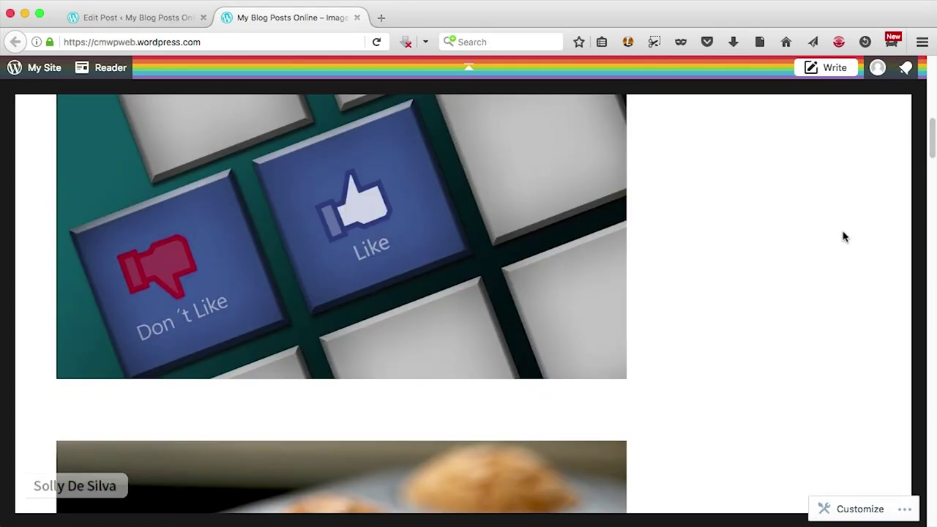
scroll(843, 237, "down", 5)
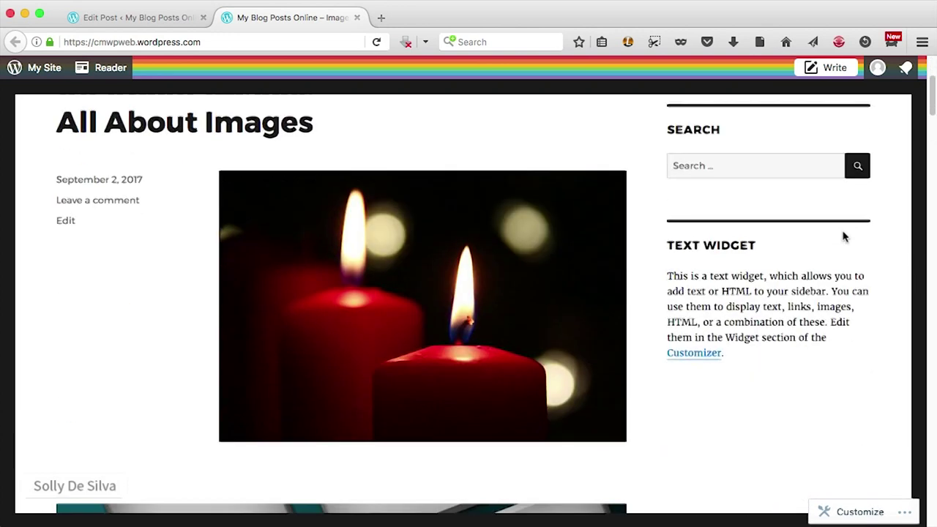
scroll(844, 237, "up", 3)
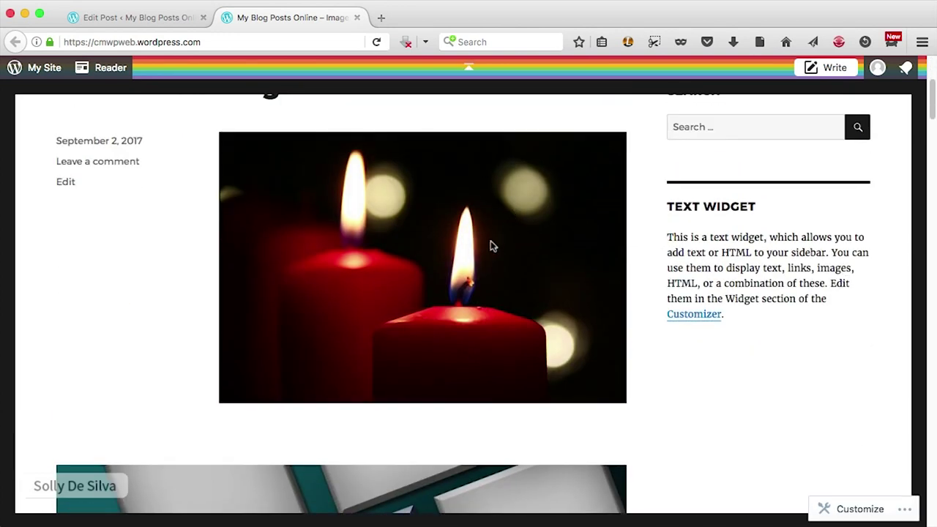
scroll(531, 254, "down", 3)
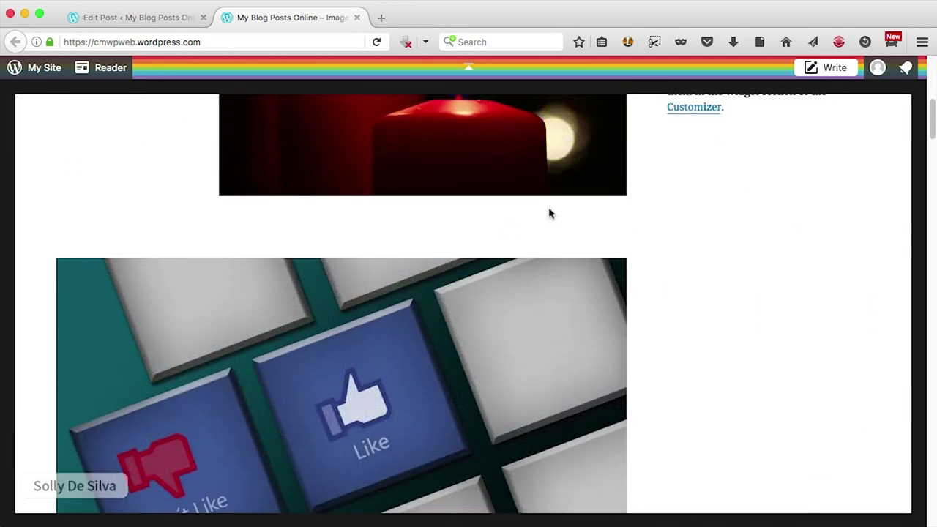
scroll(731, 282, "down", 2)
scroll(731, 282, "up", 6)
scroll(731, 281, "up", 2)
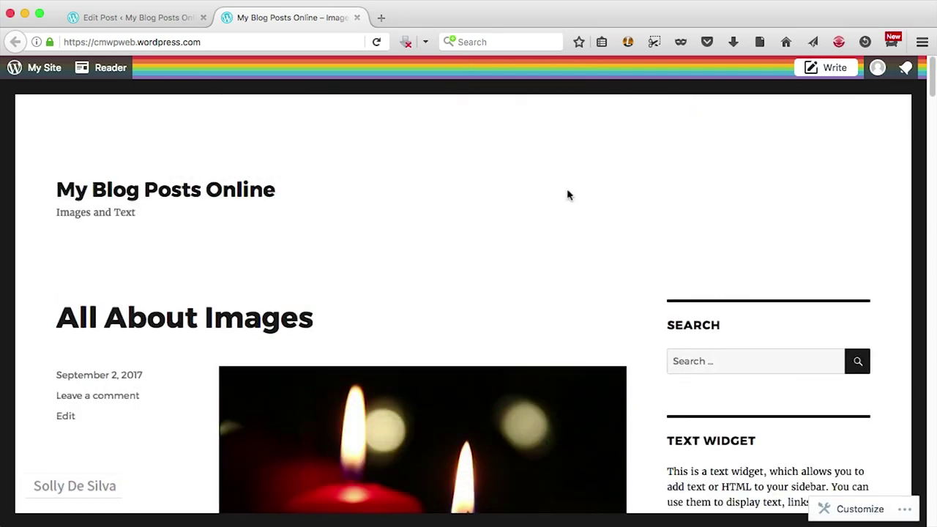
Back in the post editor, set the candle image size to 1200 × 800.
left_click(130, 20)
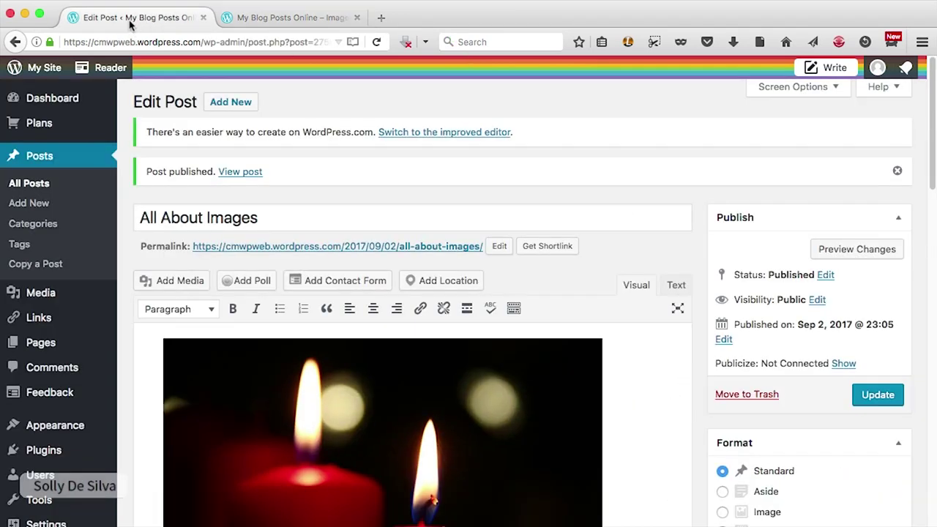
scroll(648, 339, "down", 1)
scroll(648, 338, "down", 4)
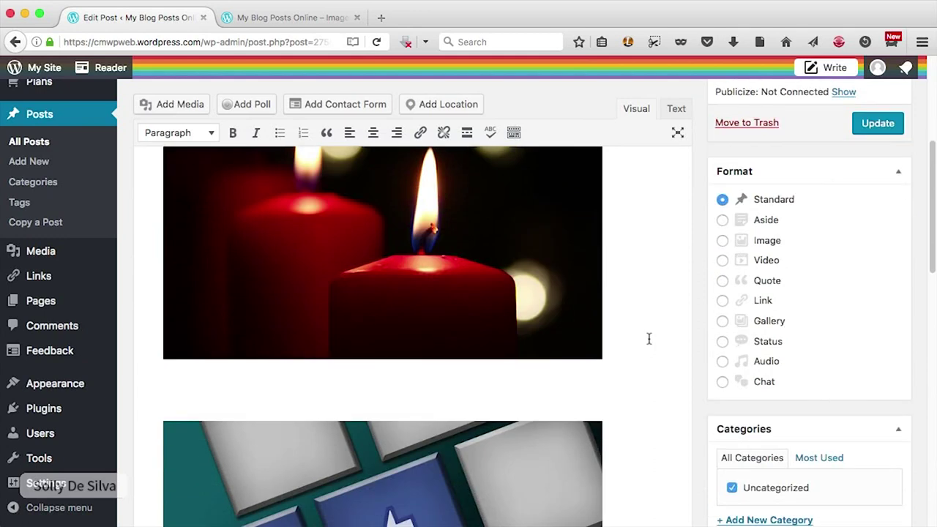
scroll(648, 338, "up", 3)
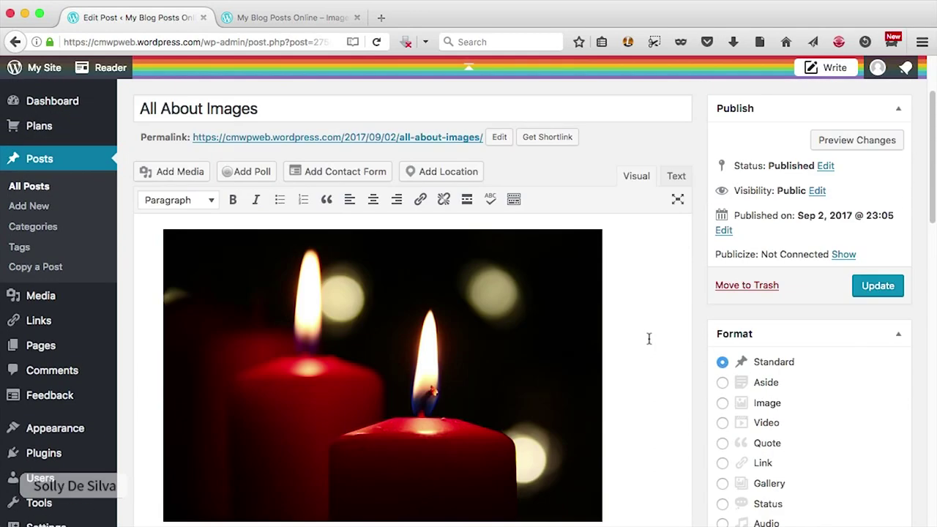
left_click(437, 311)
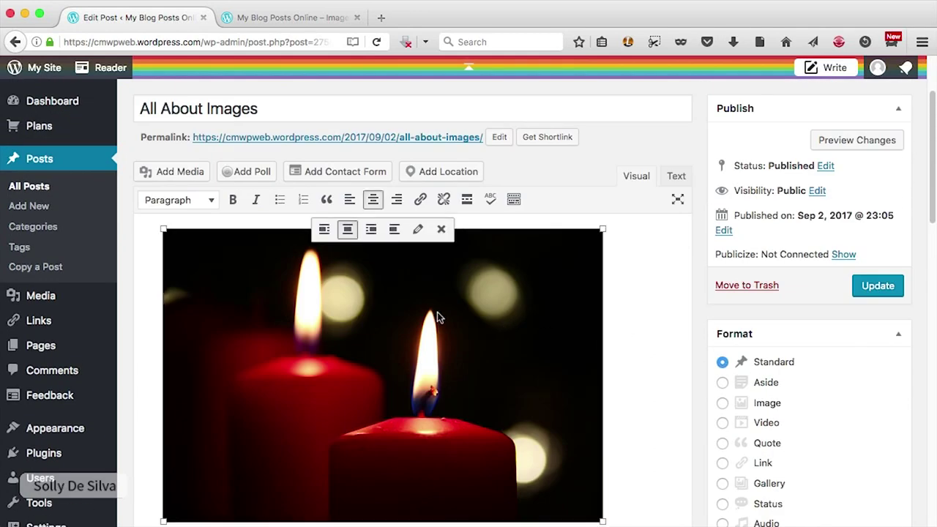
left_click(418, 232)
left_click(322, 299)
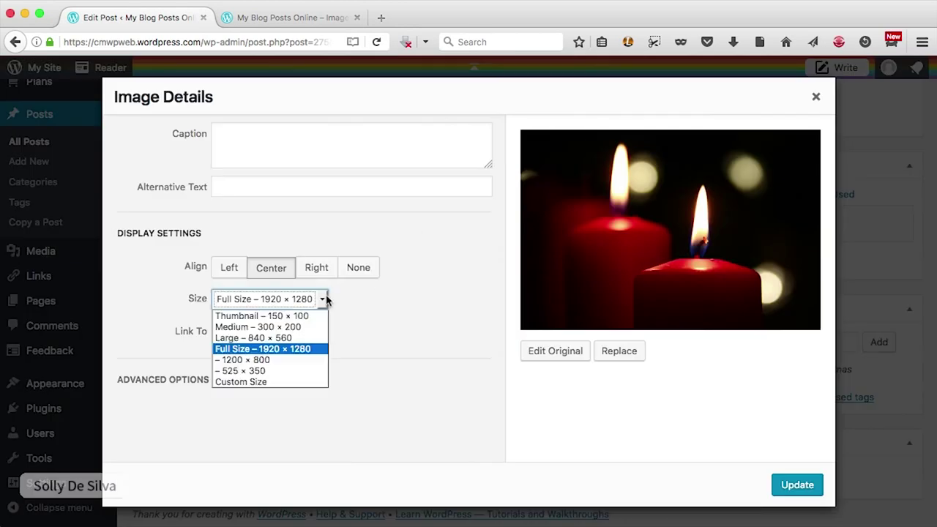
left_click(289, 360)
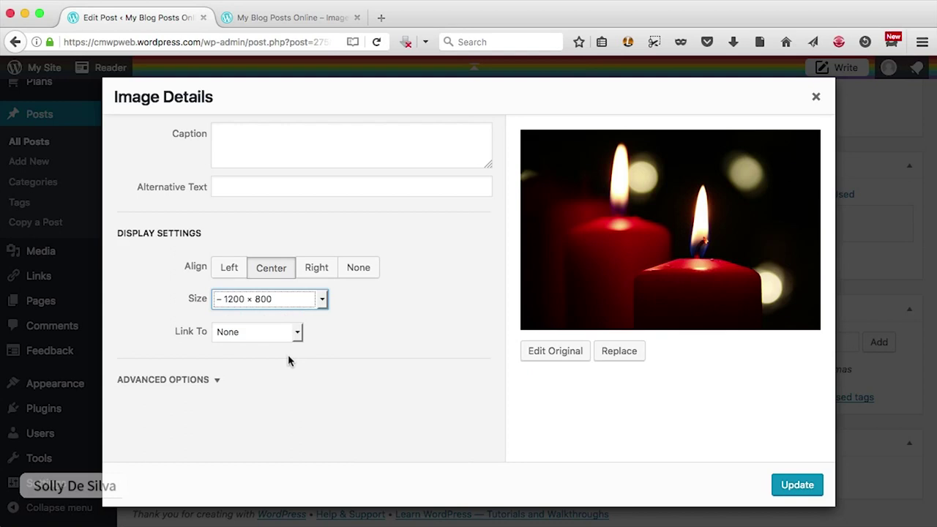
left_click(796, 485)
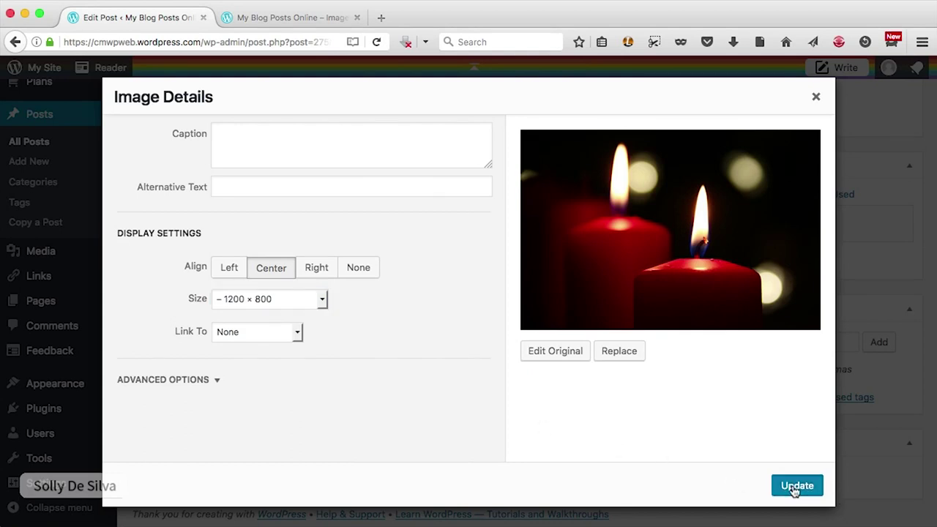
Set the Like/Don't Like image size to 1200 × 675.
scroll(654, 296, "down", 3)
scroll(654, 296, "down", 3)
left_click(539, 243)
left_click(418, 164)
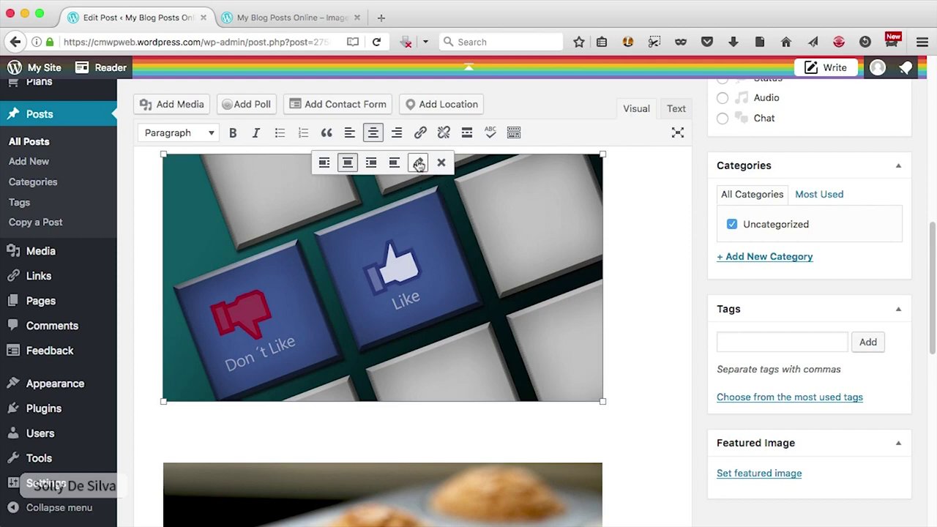
left_click(323, 300)
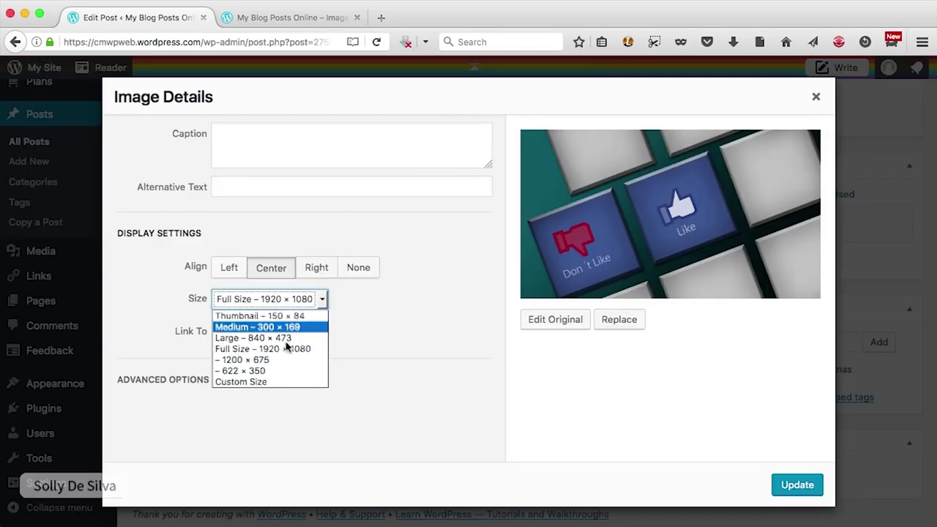
left_click(278, 358)
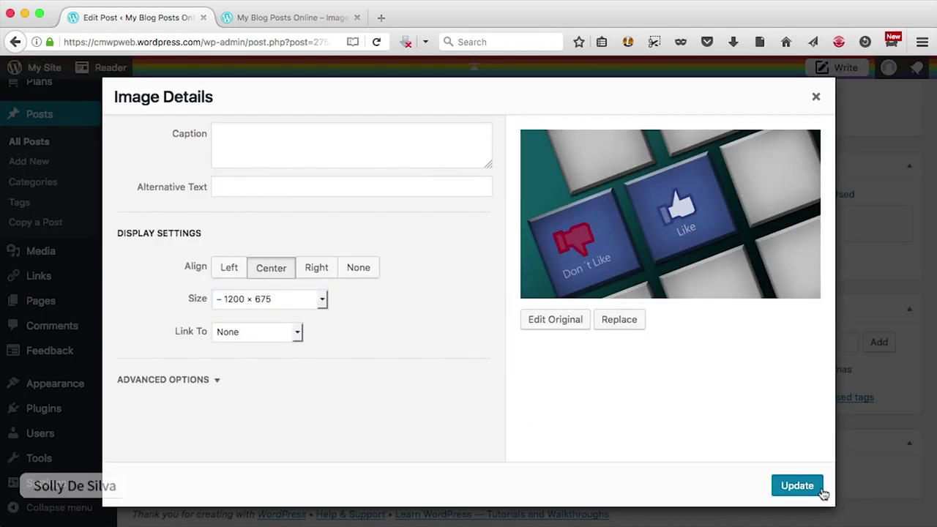
left_click(820, 490)
Set the muffin image size to 1200 × 800.
scroll(644, 324, "down", 5)
left_click(552, 298)
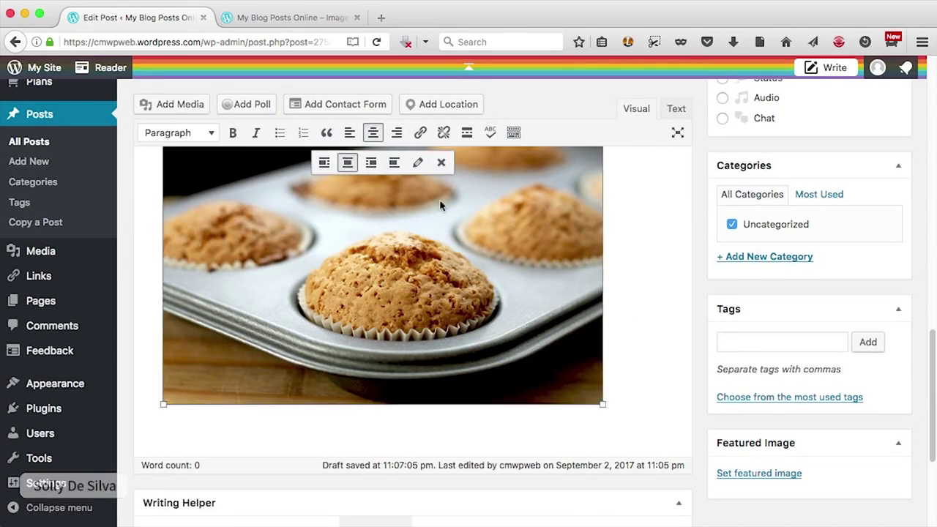
left_click(417, 163)
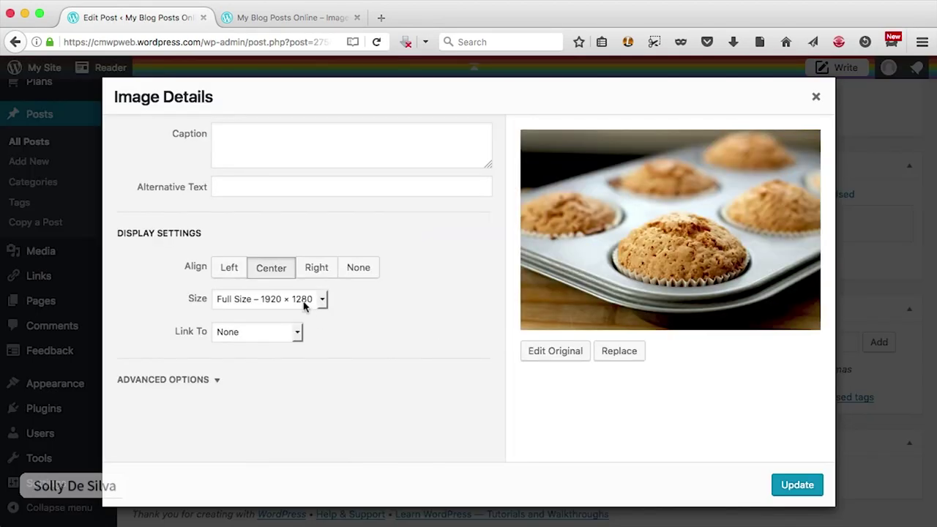
left_click(308, 303)
left_click(271, 361)
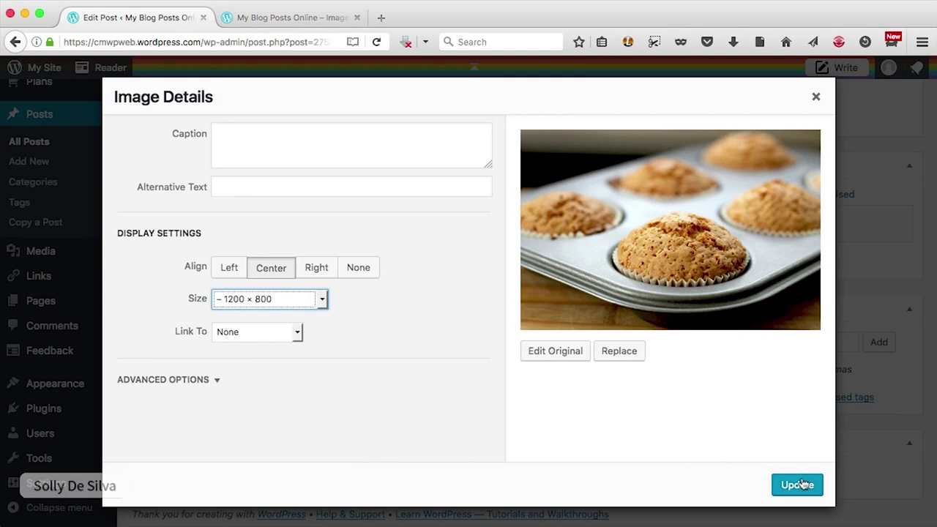
left_click(796, 484)
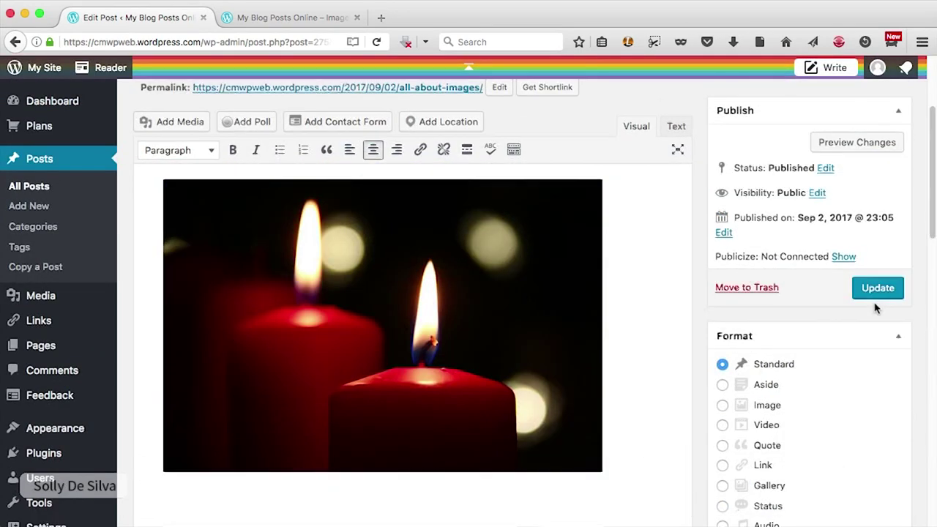
scroll(878, 310, "up", 3)
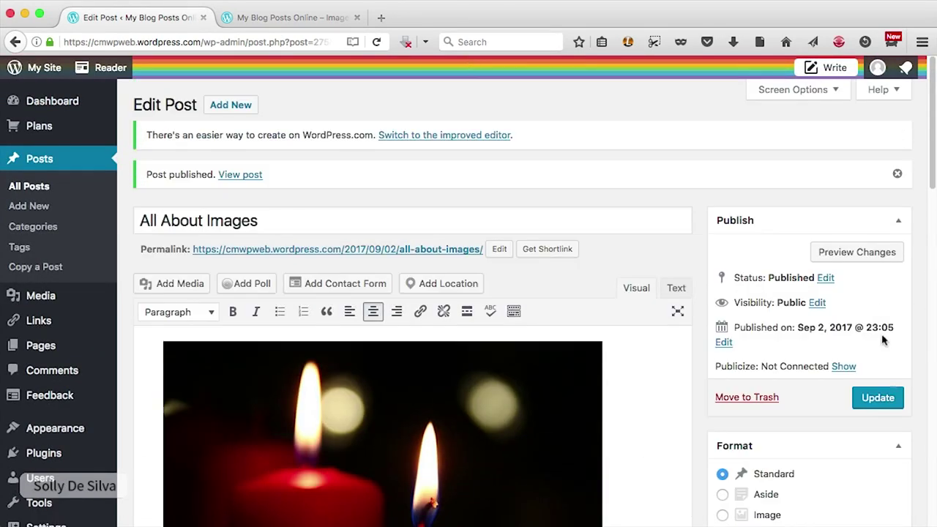
Update the All About Images post and go to the All Posts list.
left_click(896, 411)
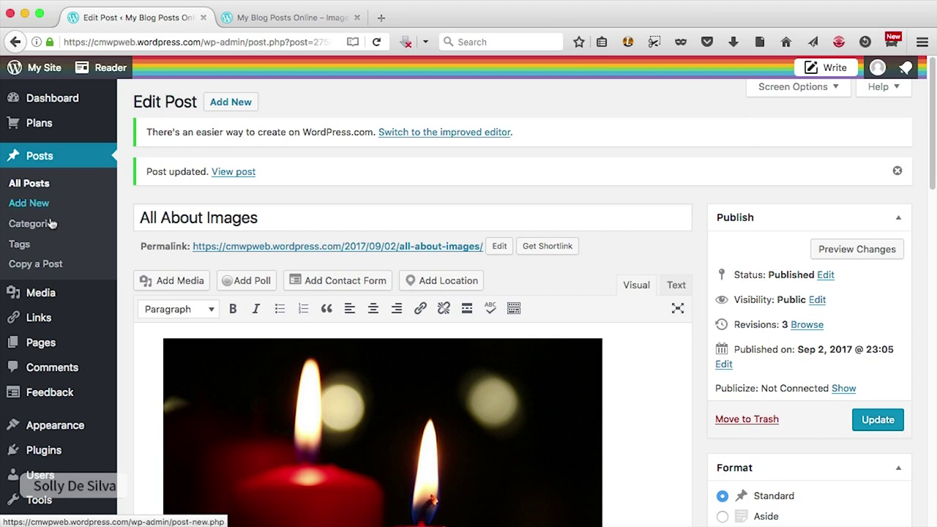
left_click(30, 184)
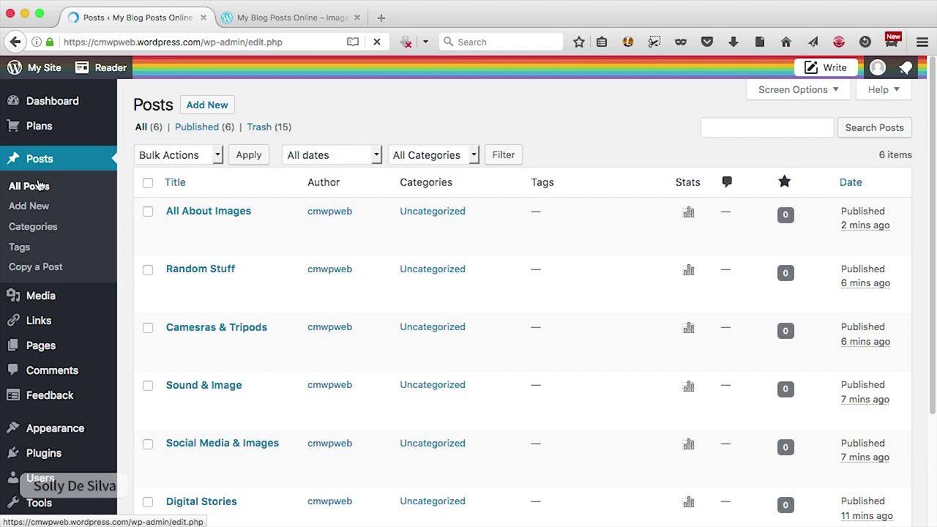
Quick Edit the Camesras & Tripods title to read Cameras & Tripods and save.
mouse_move(597, 225)
scroll(597, 225, "down", 4)
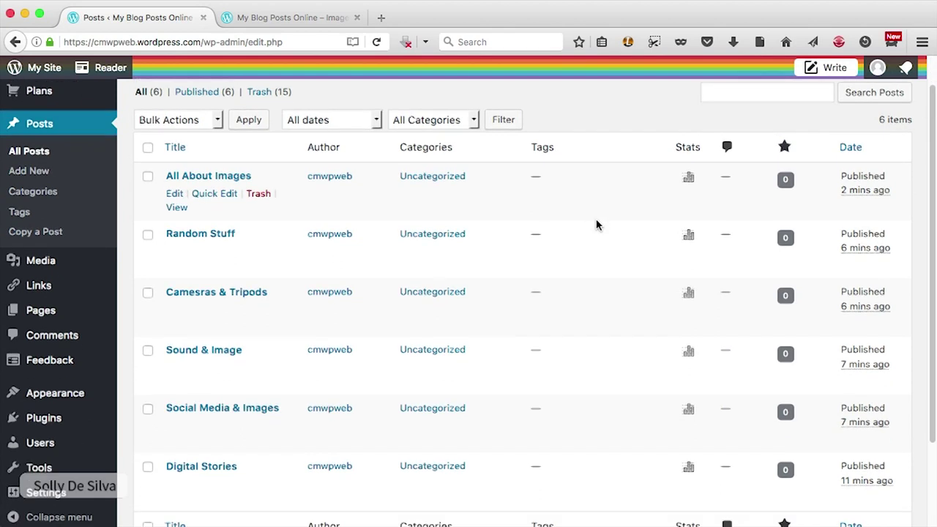
mouse_move(232, 364)
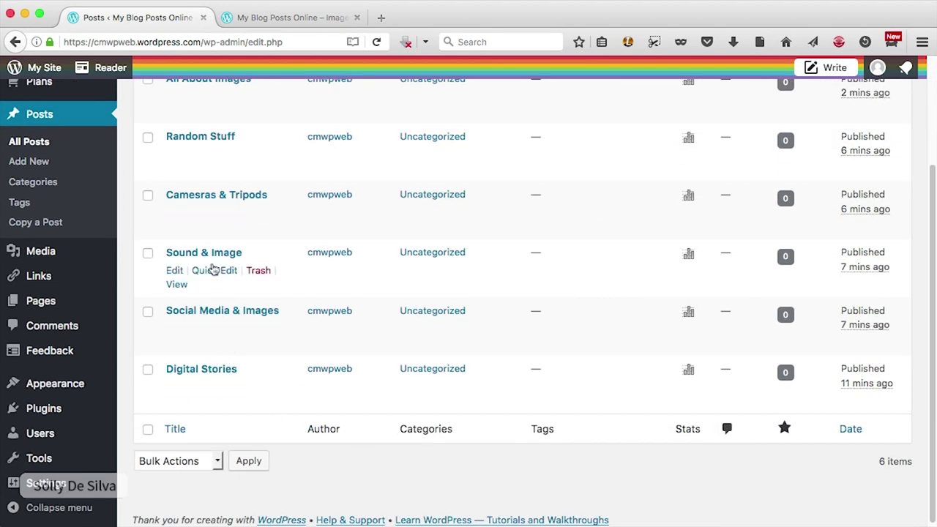
scroll(208, 184, "up", 4)
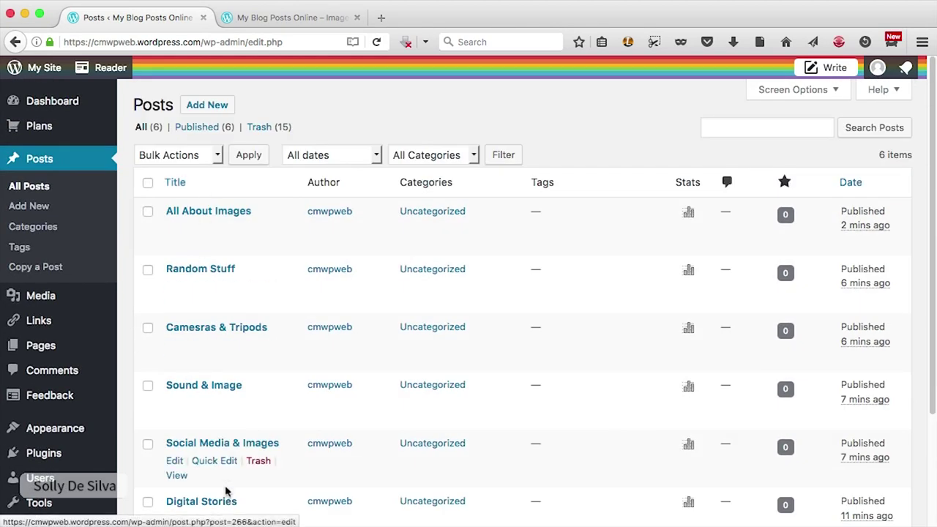
scroll(615, 484, "down", 3)
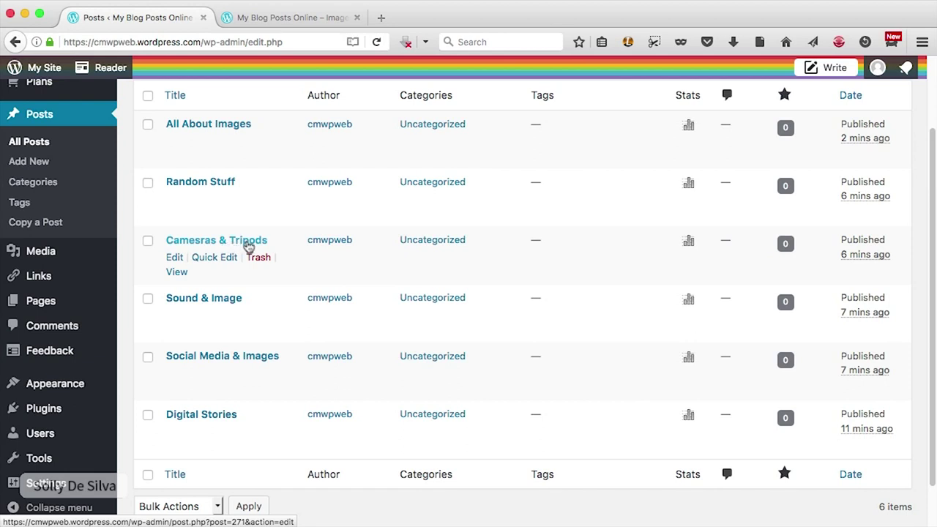
left_click(209, 257)
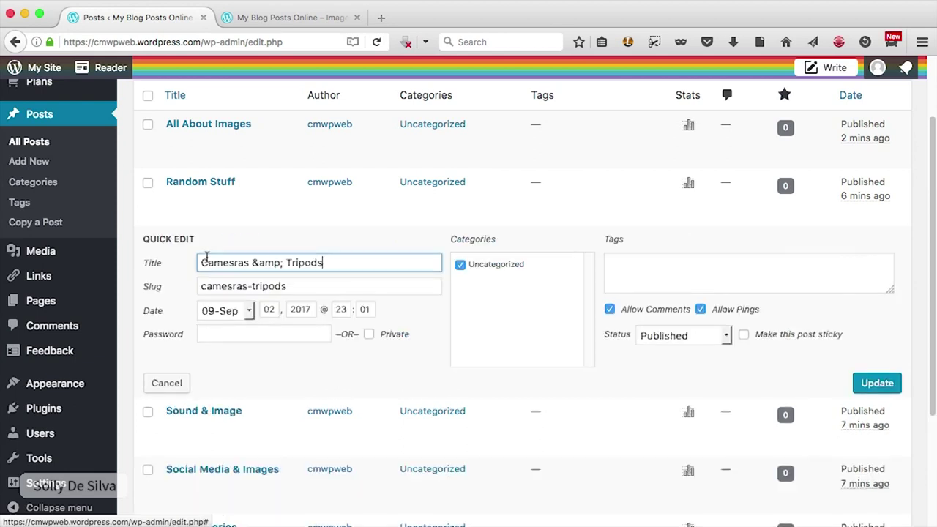
left_click(234, 262)
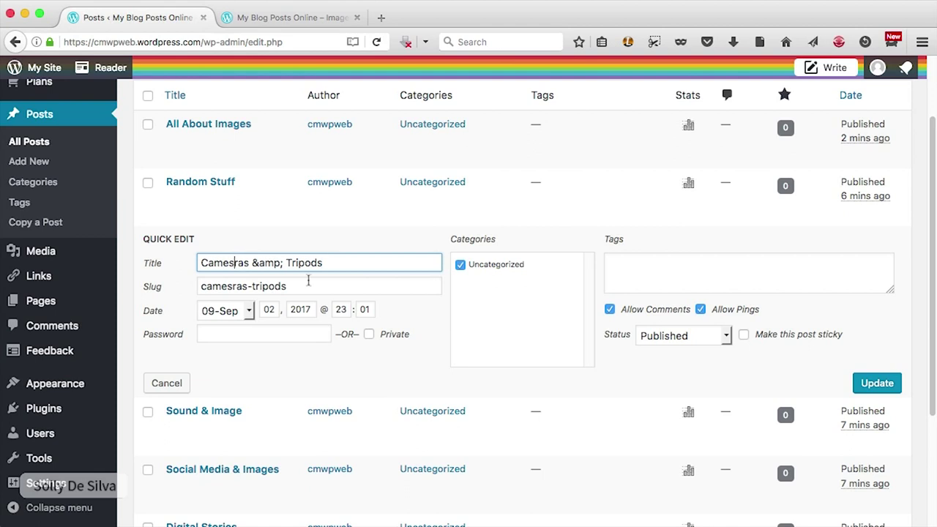
key("BackSpace")
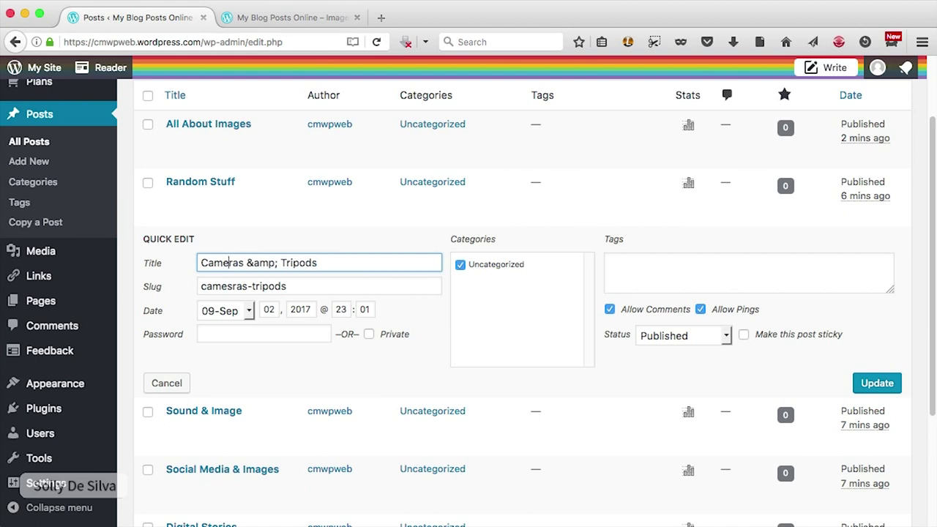
left_click(878, 388)
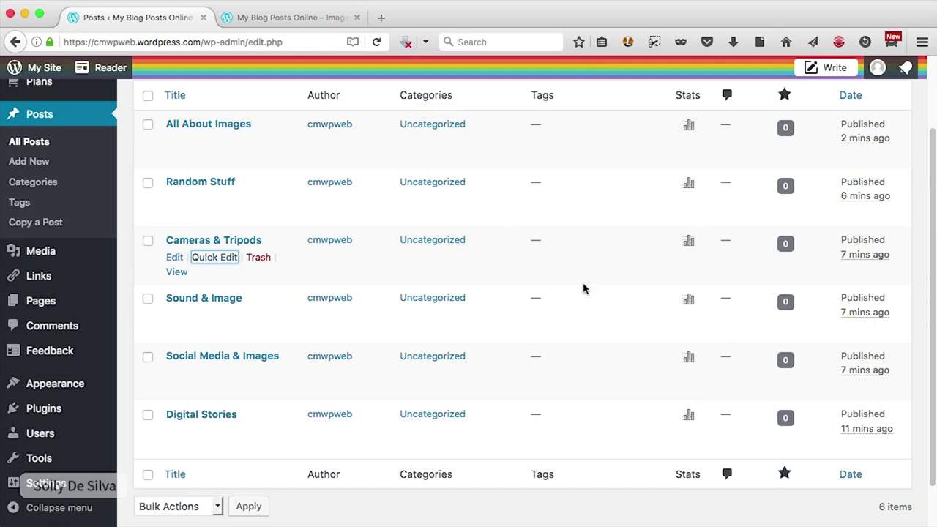
scroll(583, 288, "down", 1)
scroll(607, 300, "up", 4)
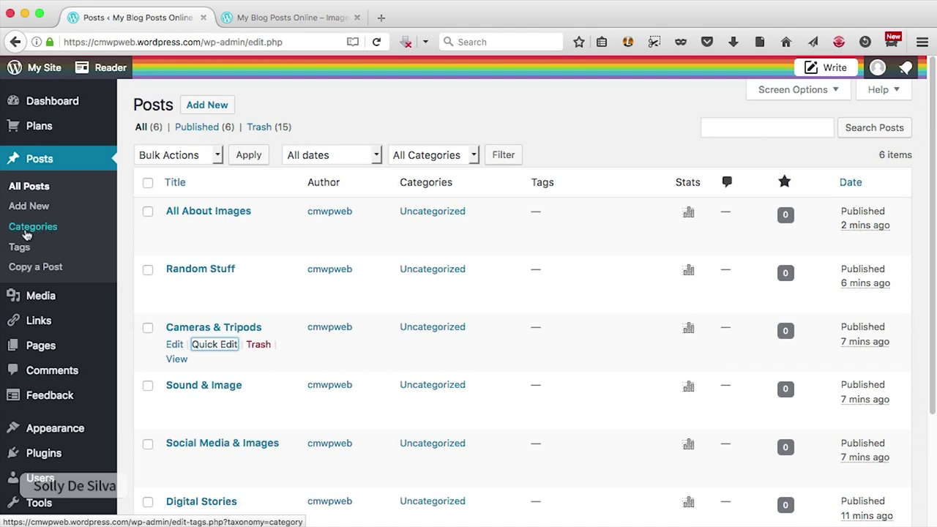
Create the categories Sound & Image, Digital Stories and Random Stuff.
left_click(26, 233)
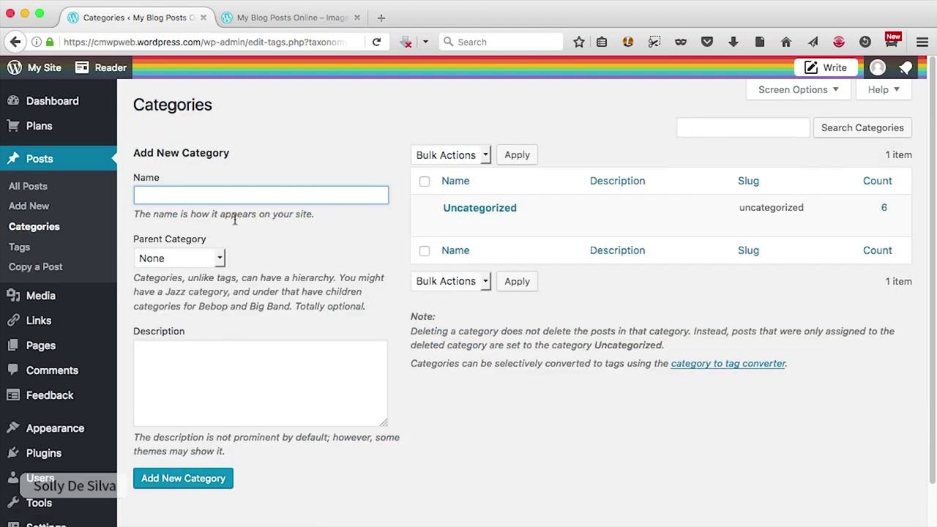
type("Sound & Image")
left_click(208, 489)
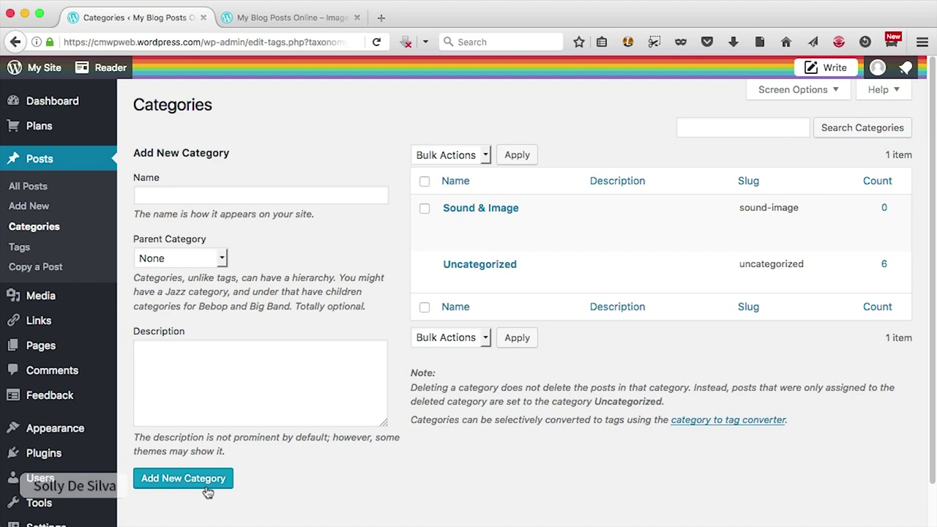
left_click(215, 192)
type("Digital Stories")
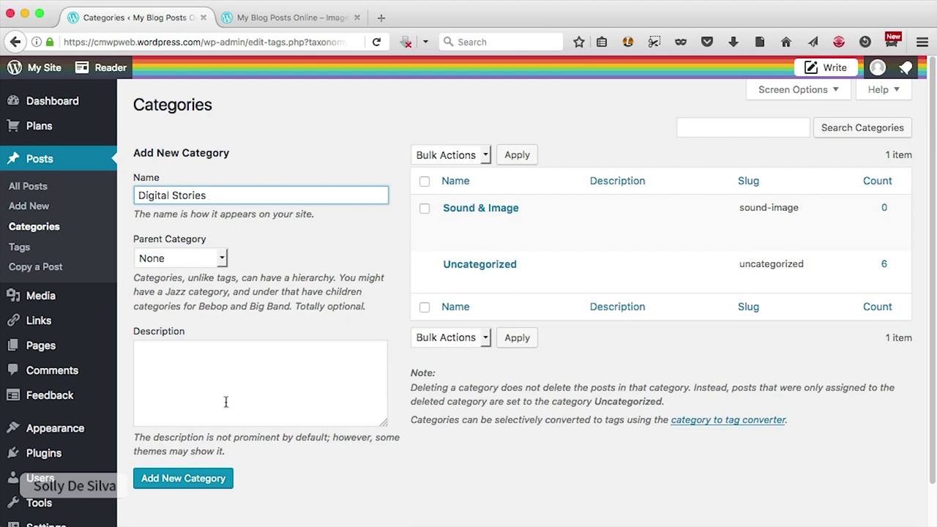
left_click(220, 489)
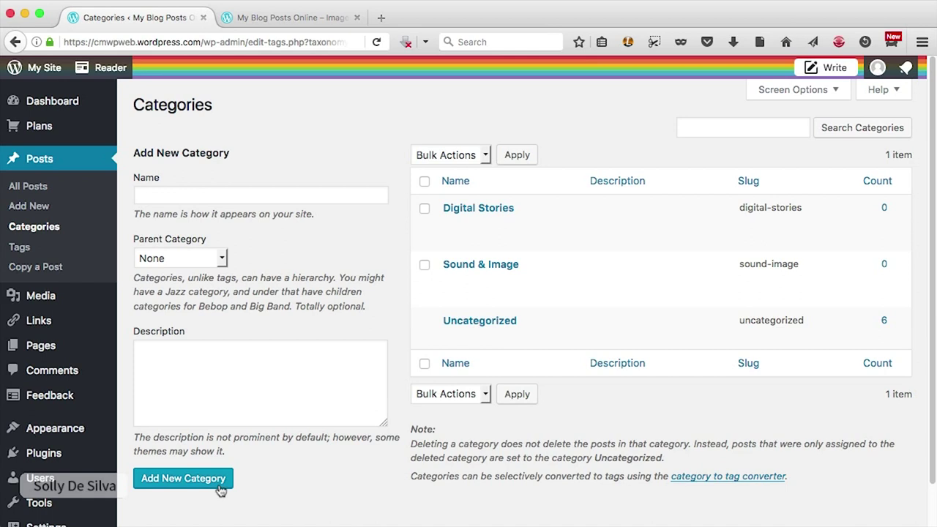
type("Random Stuff")
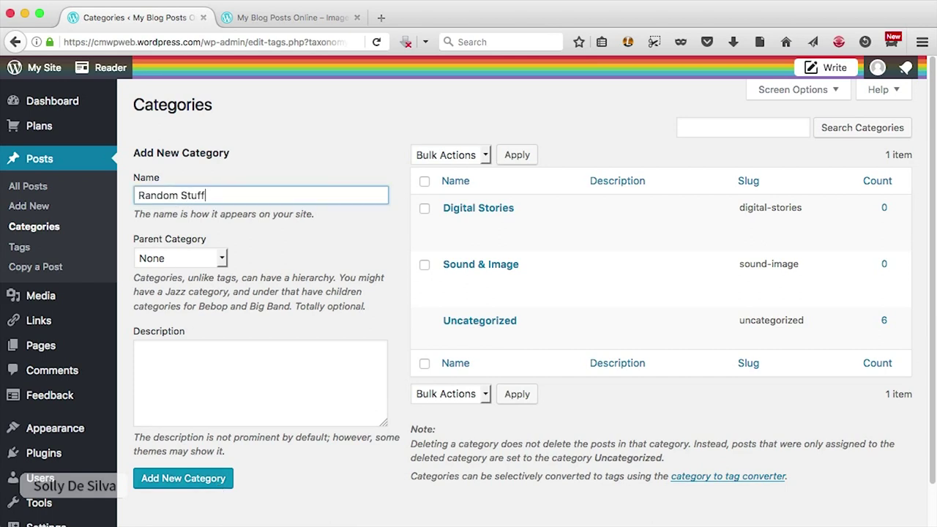
left_click(155, 477)
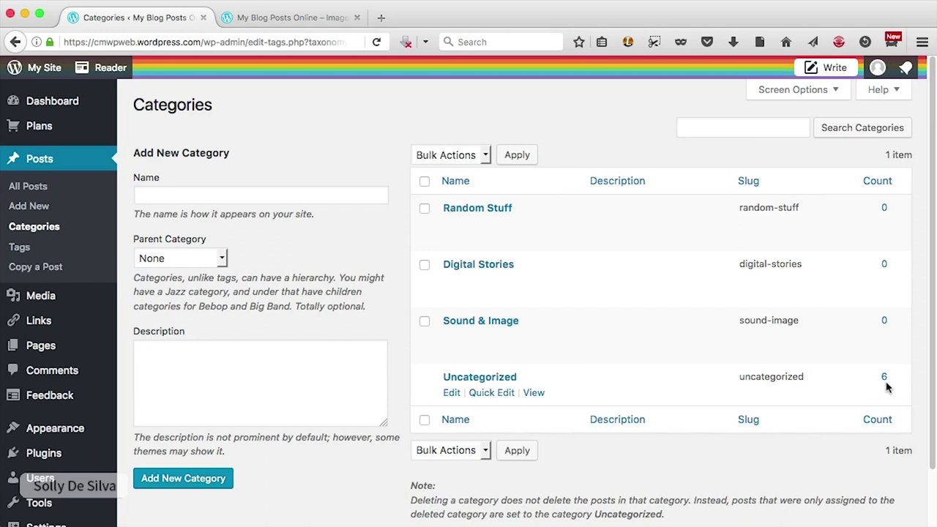
List Uncategorized posts and move All About Images into Sound & Image.
left_click(885, 381)
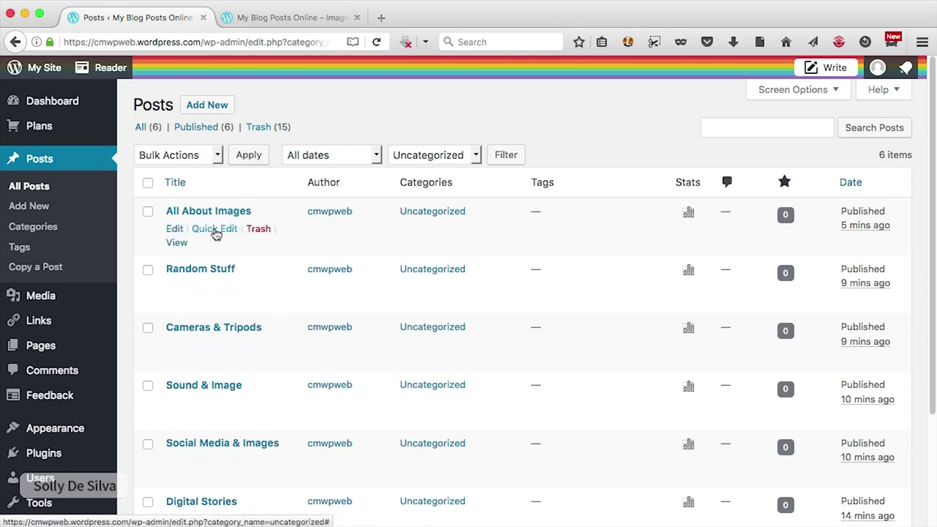
left_click(215, 229)
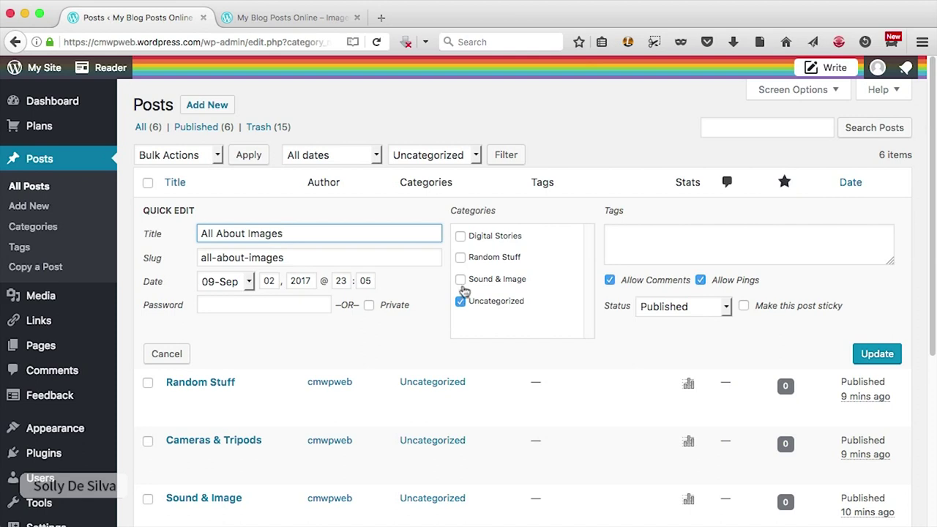
left_click(461, 282)
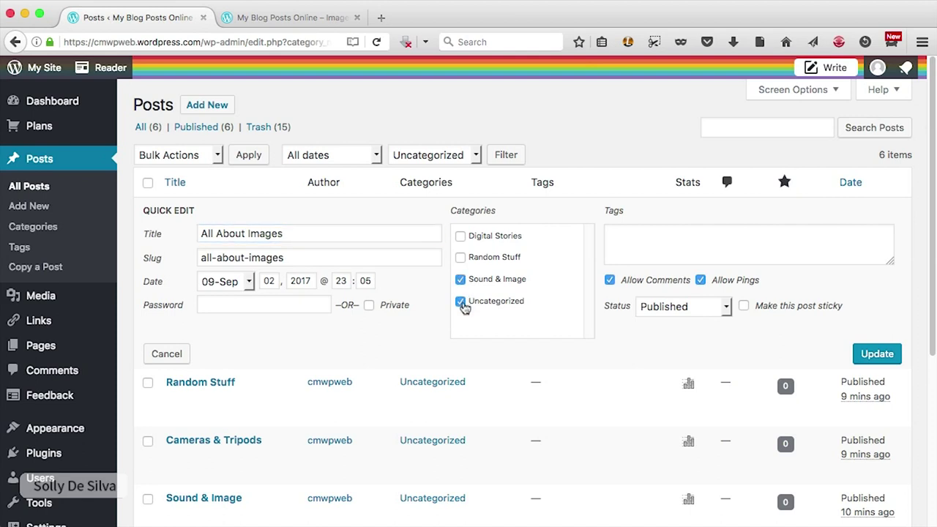
left_click(462, 302)
left_click(876, 361)
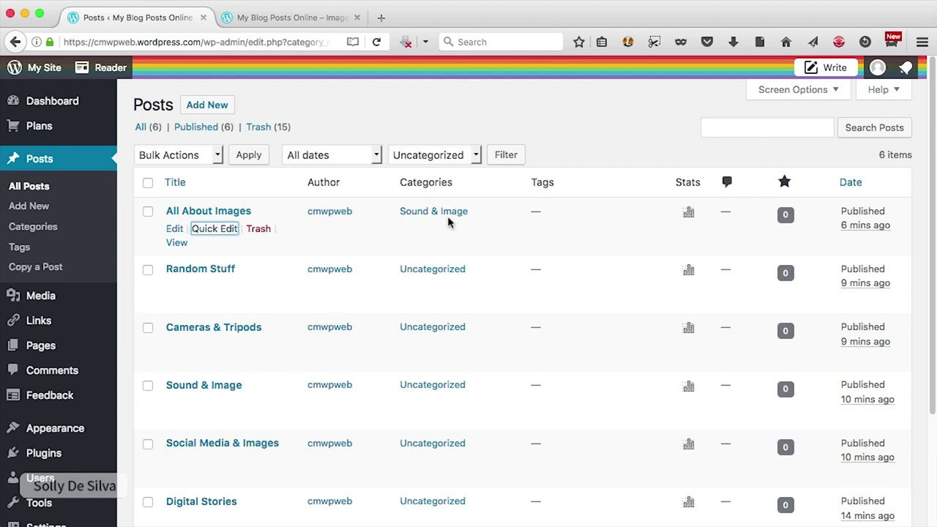
Move the Random Stuff post from Uncategorized into the Random Stuff category.
left_click(207, 291)
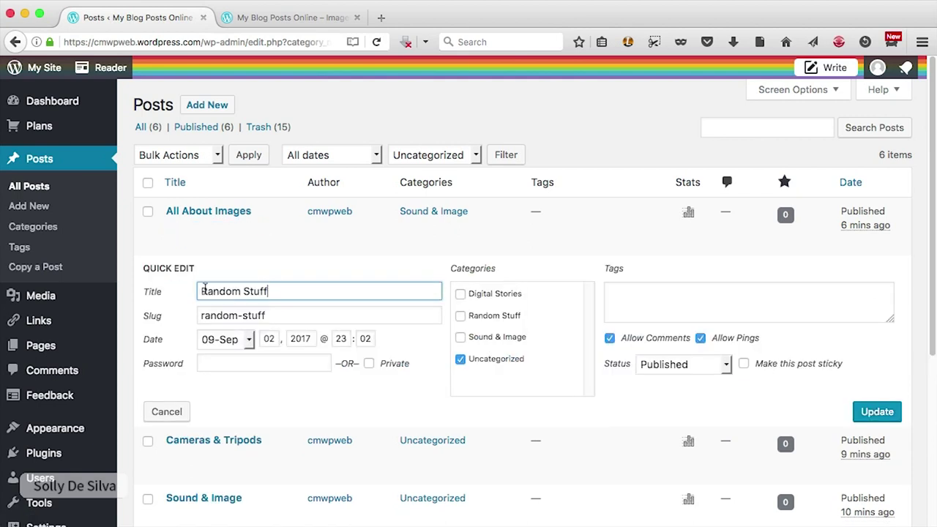
left_click(460, 316)
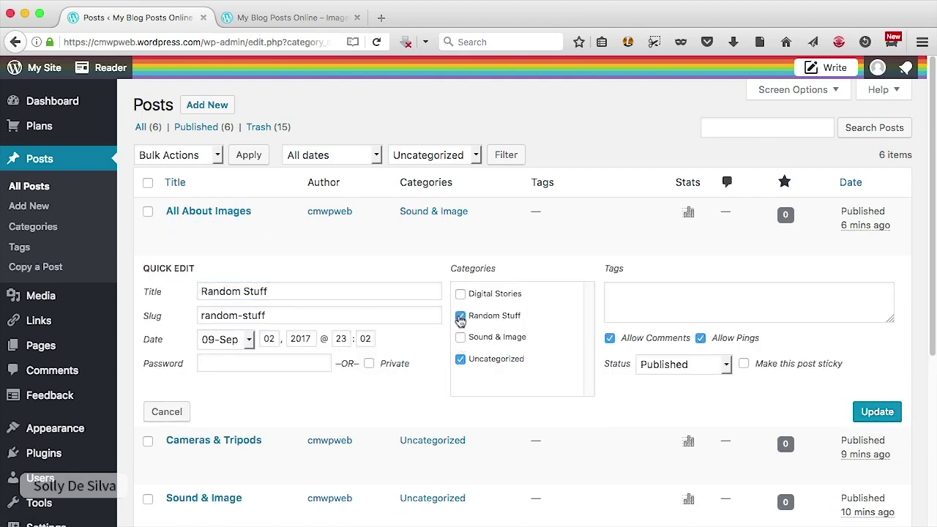
left_click(460, 360)
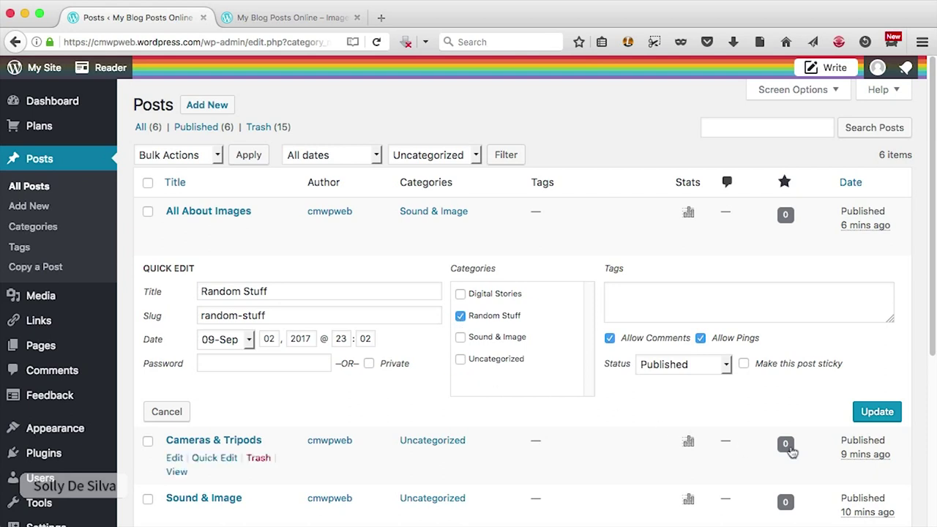
left_click(867, 414)
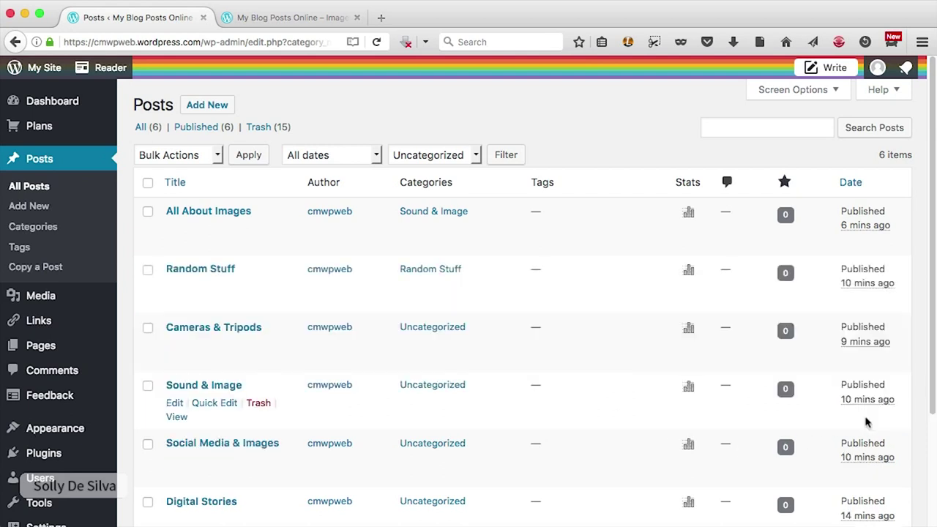
scroll(543, 318, "down", 2)
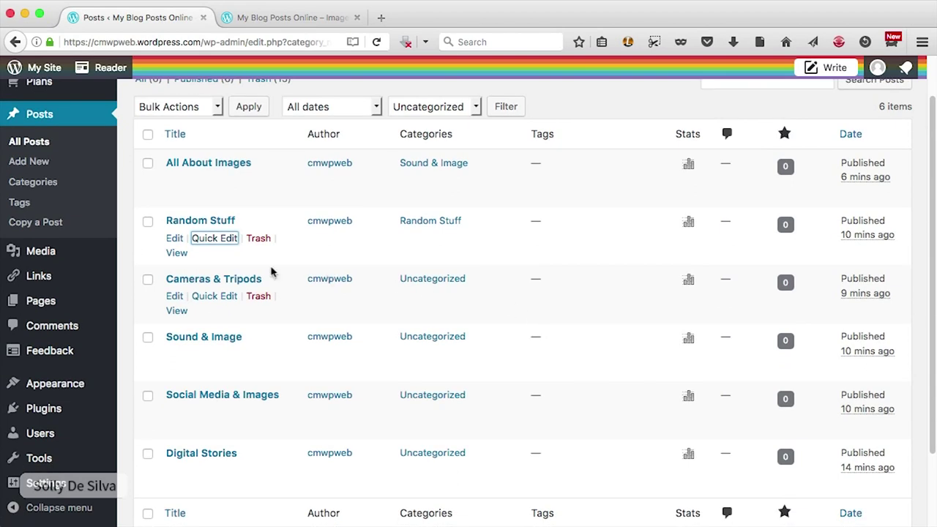
File Cameras & Tripods under Digital Stories and Sound & Image instead of Uncategorized.
left_click(215, 295)
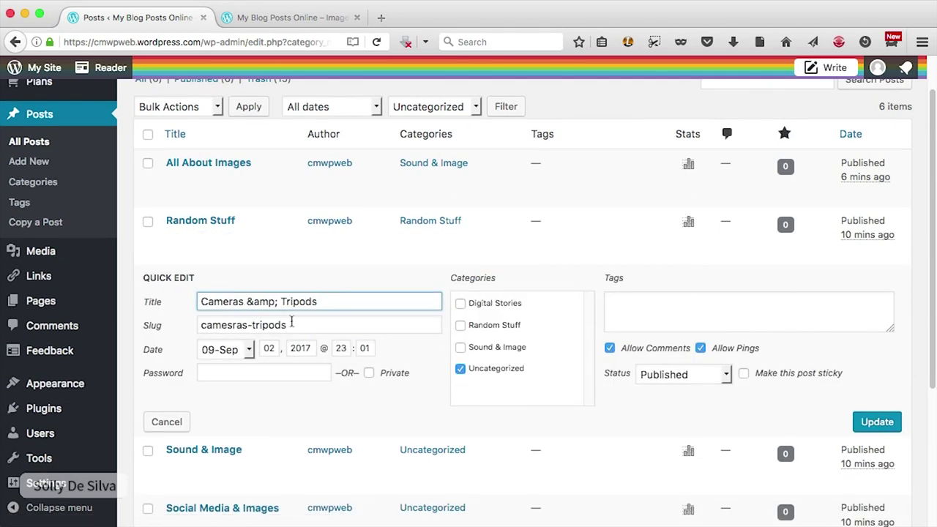
left_click(462, 311)
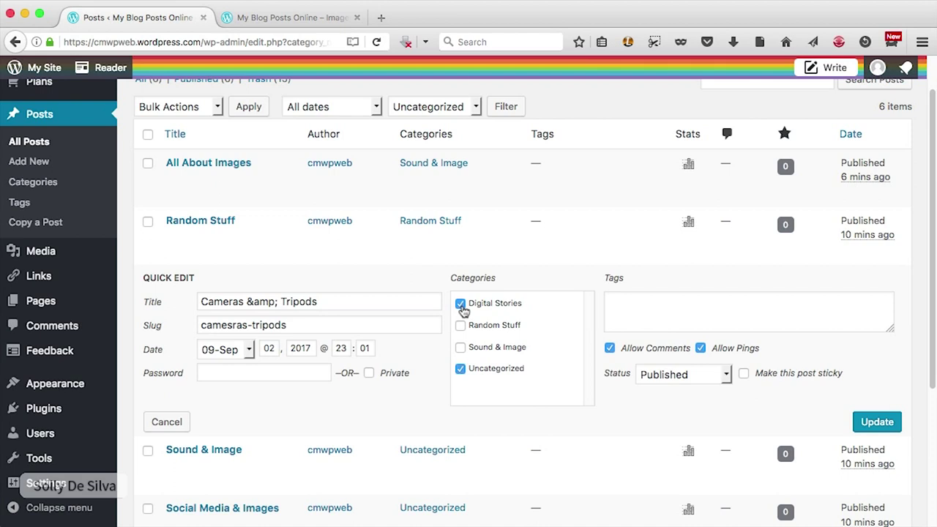
left_click(461, 347)
left_click(461, 372)
left_click(876, 431)
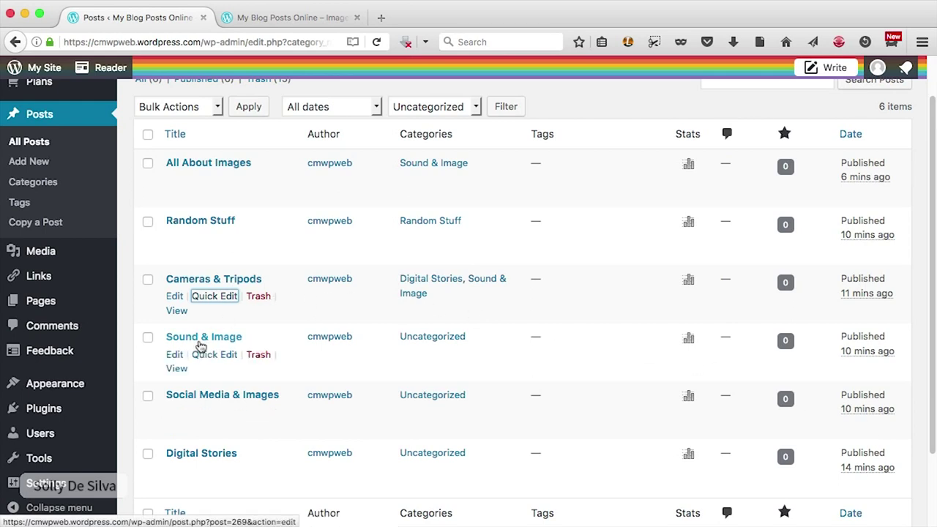
Move the Sound & Image post from Uncategorized into the Sound & Image category.
left_click(208, 354)
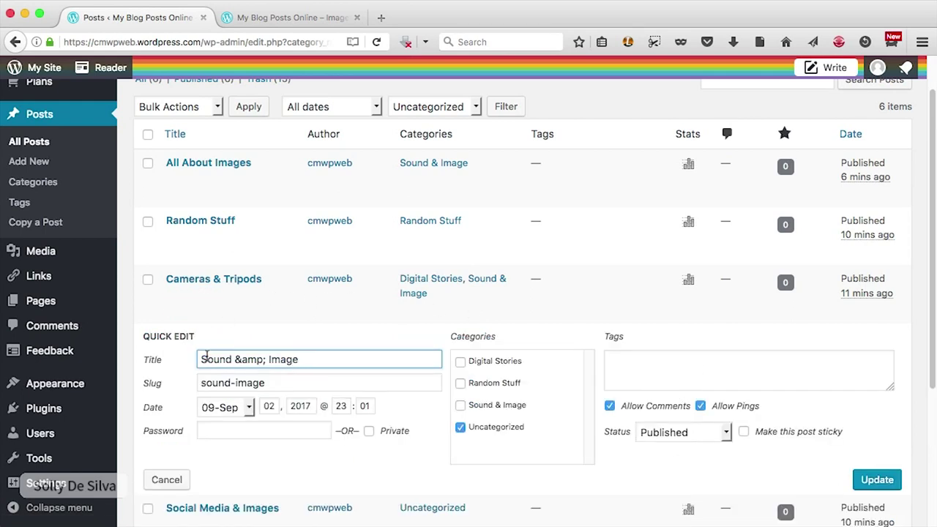
left_click(489, 406)
left_click(461, 427)
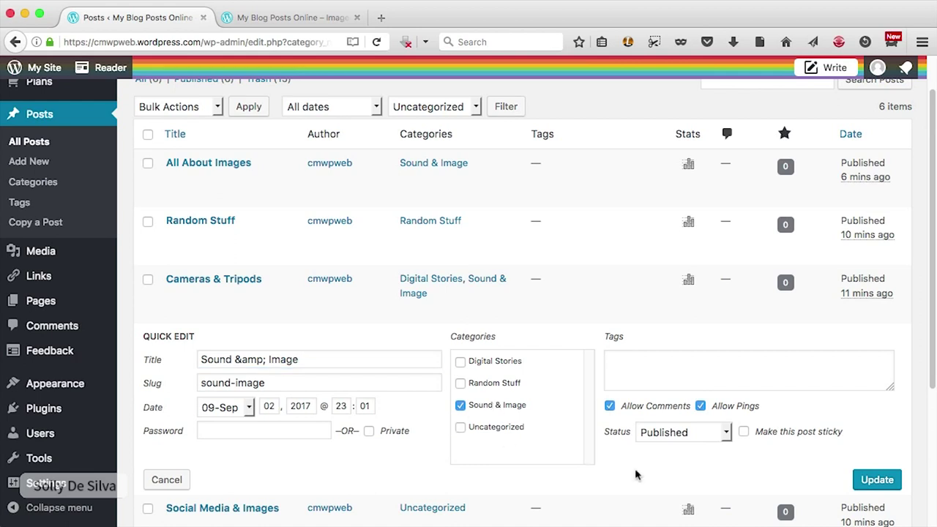
left_click(865, 488)
Add Social Media & Images to the Random Stuff and Digital Stories categories.
scroll(512, 358, "down", 3)
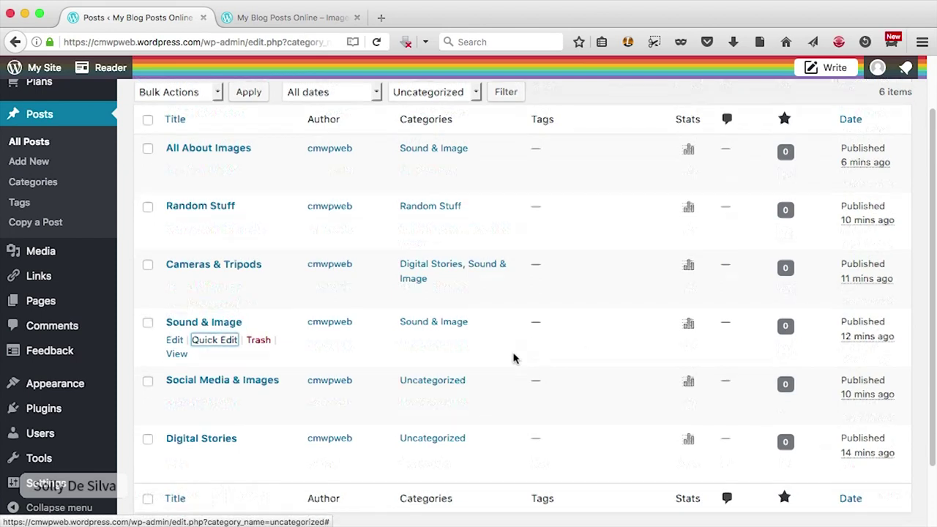
scroll(513, 358, "down", 1)
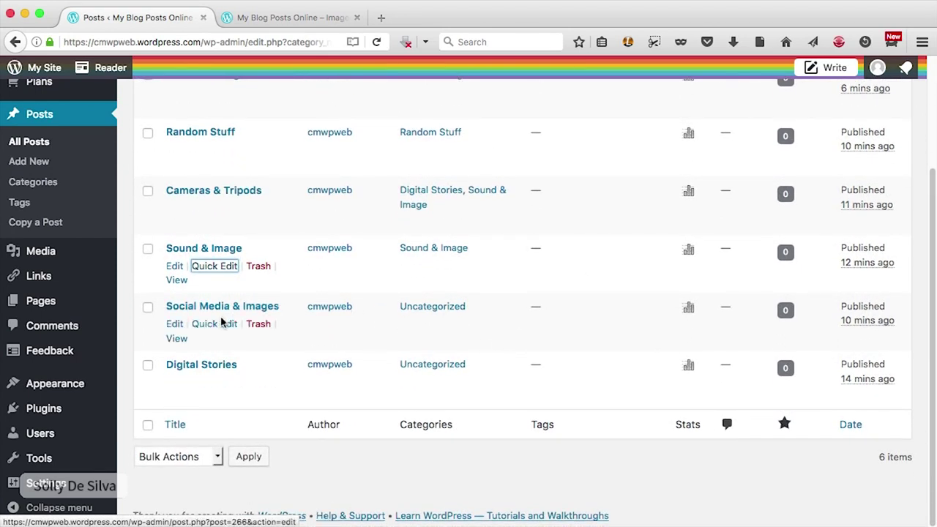
left_click(217, 325)
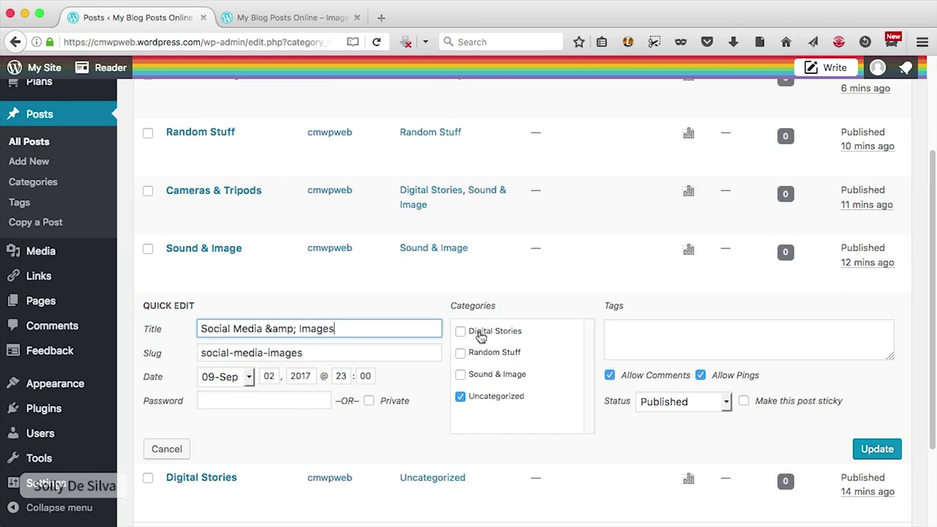
left_click(480, 355)
left_click(478, 335)
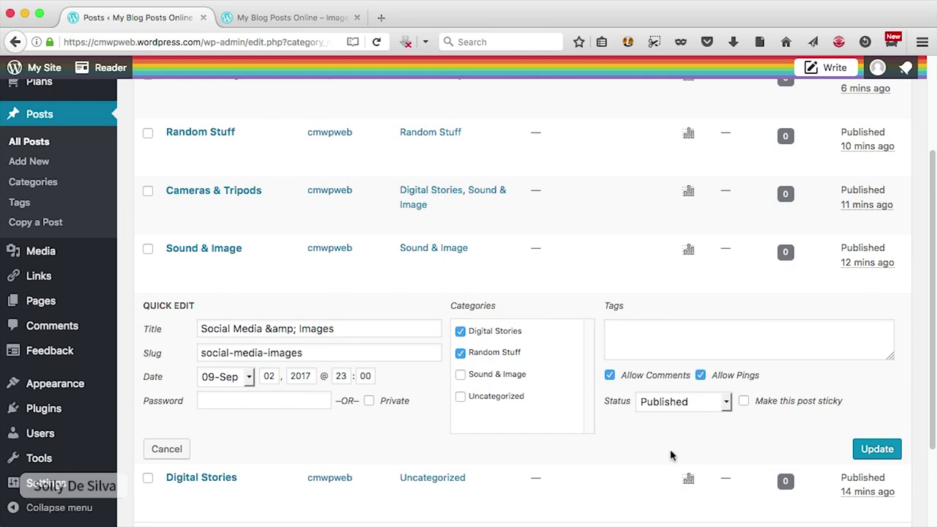
left_click(867, 456)
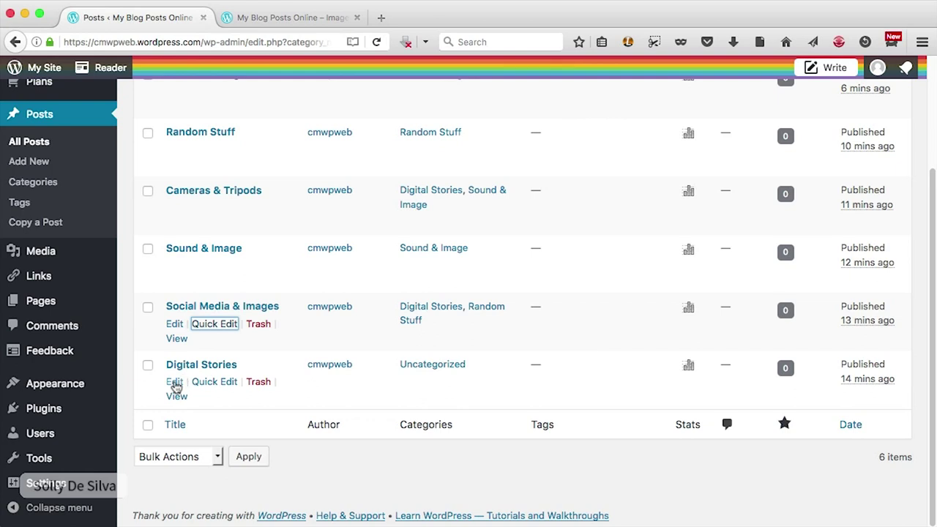
File the Digital Stories post under Digital Stories and Random Stuff, drop Uncategorized, and update it.
left_click(175, 383)
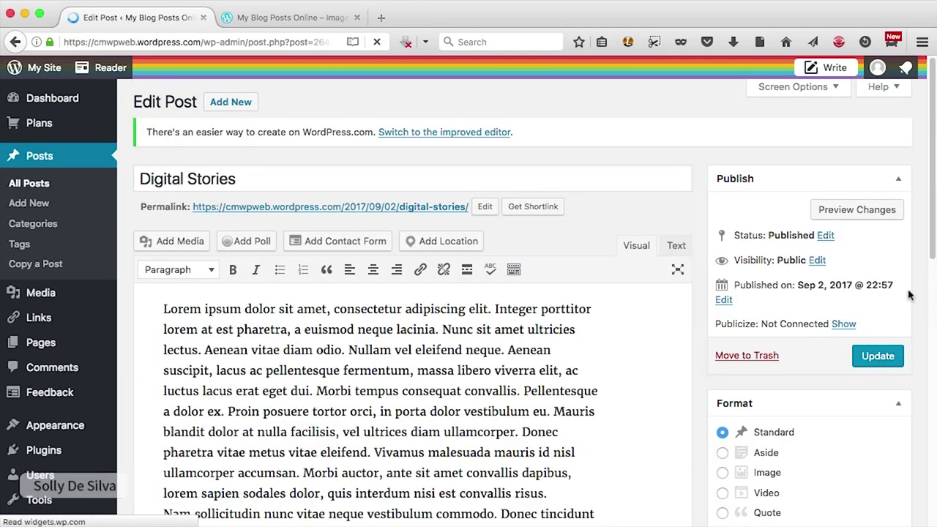
scroll(909, 291, "down", 1)
scroll(909, 291, "down", 5)
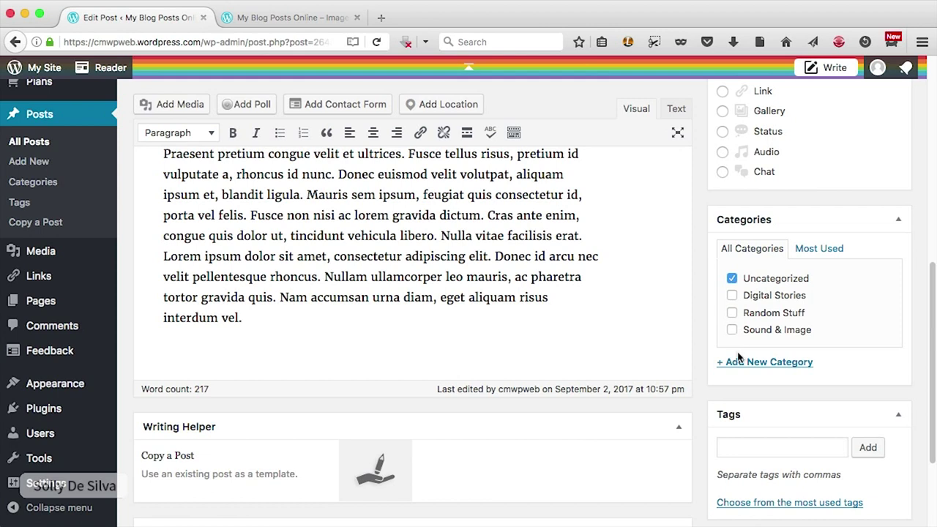
left_click(733, 281)
left_click(732, 313)
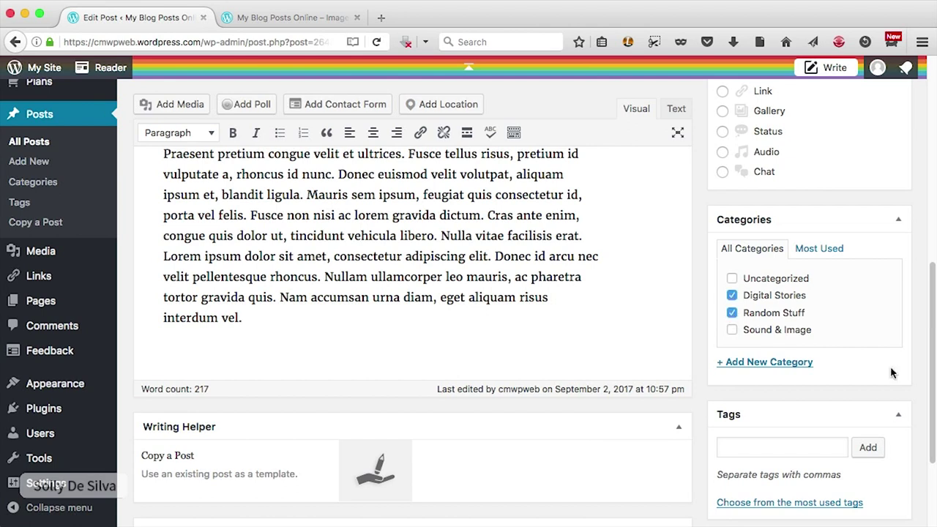
scroll(890, 366, "down", 4)
scroll(890, 366, "up", 15)
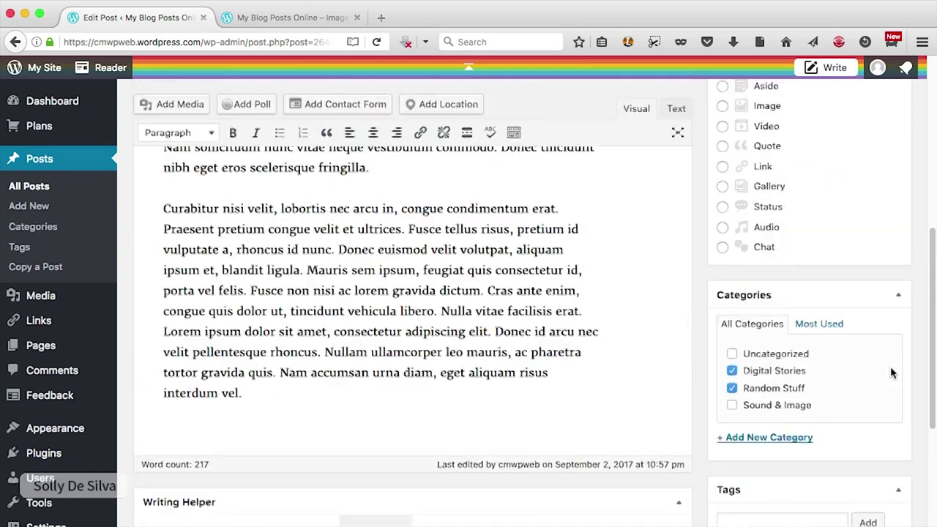
left_click(874, 362)
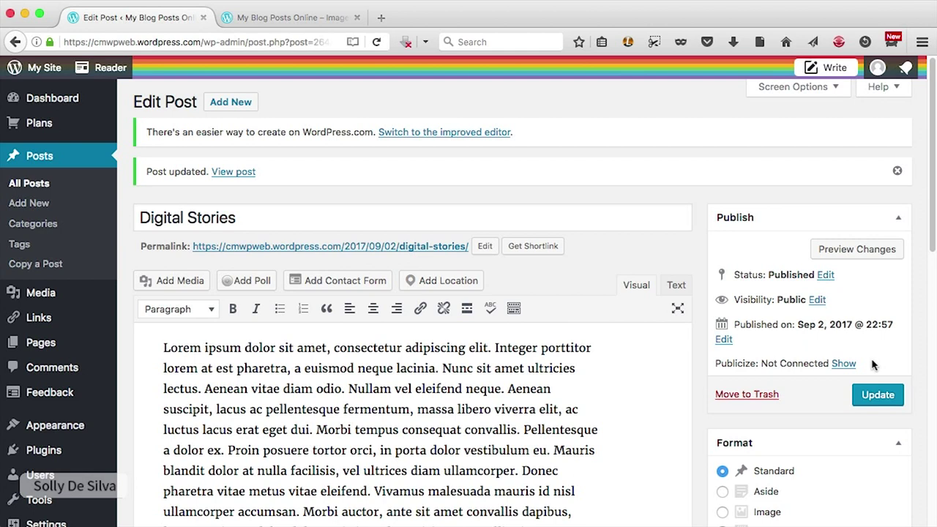
left_click(315, 20)
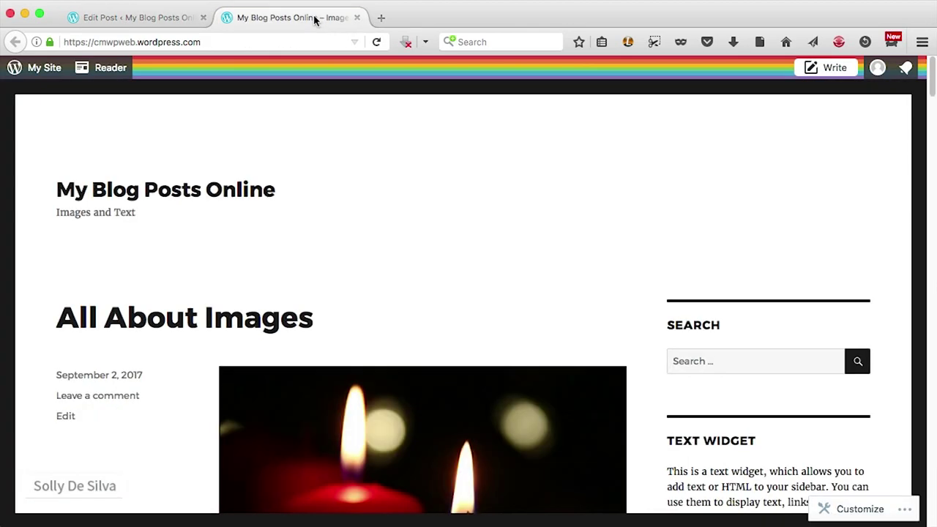
left_click(377, 43)
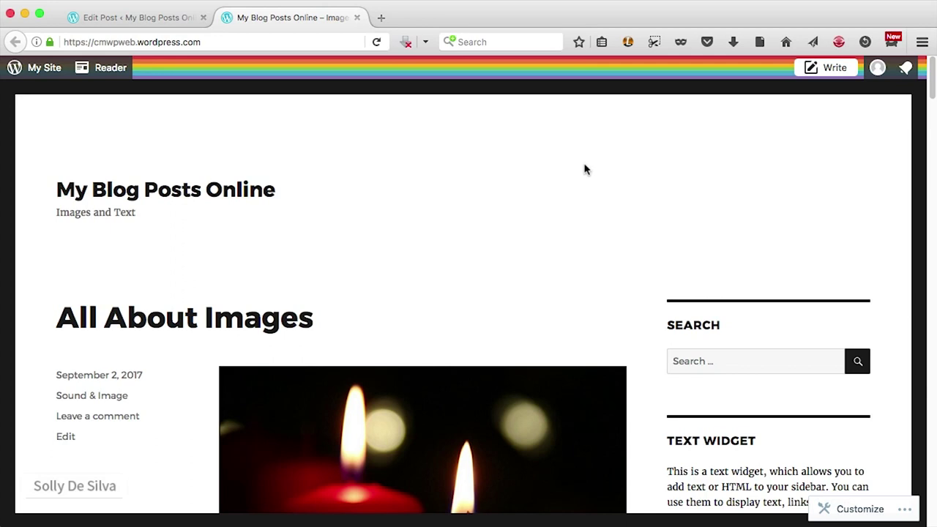
scroll(584, 170, "down", 5)
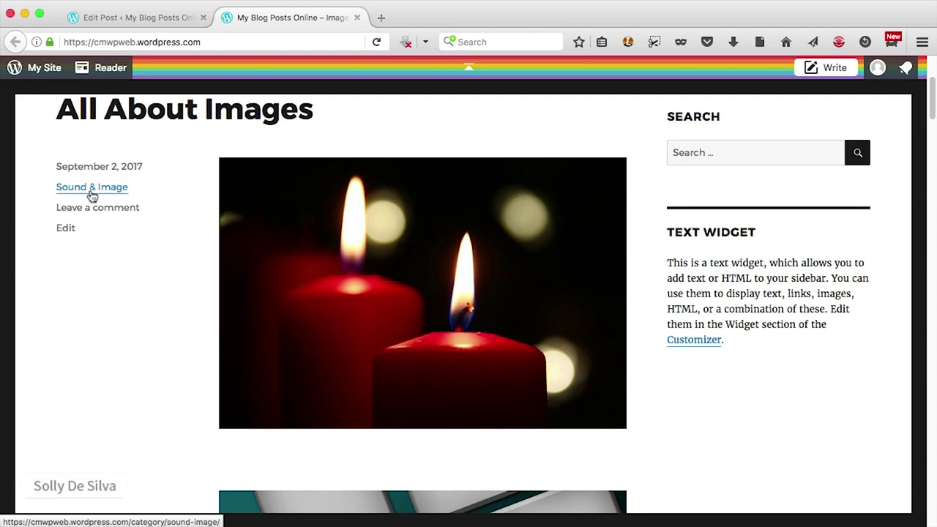
scroll(180, 219, "down", 15)
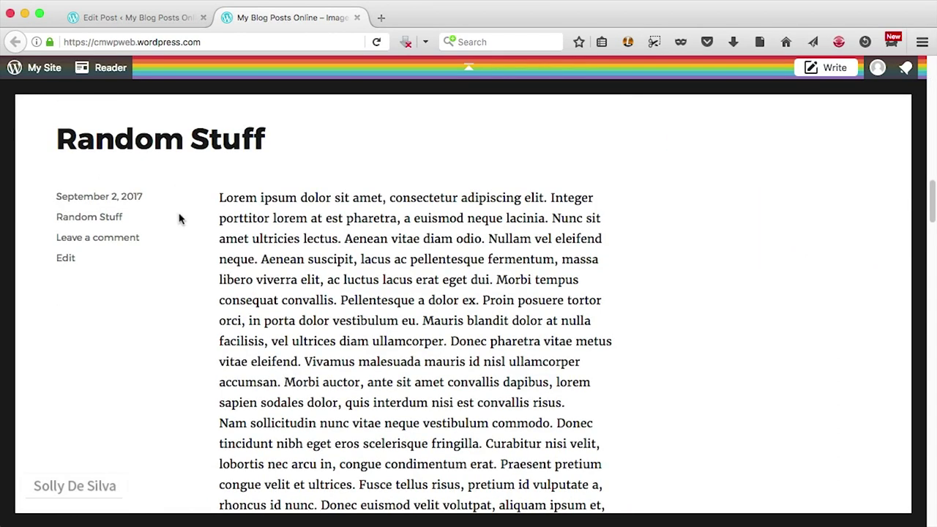
scroll(166, 235, "down", 10)
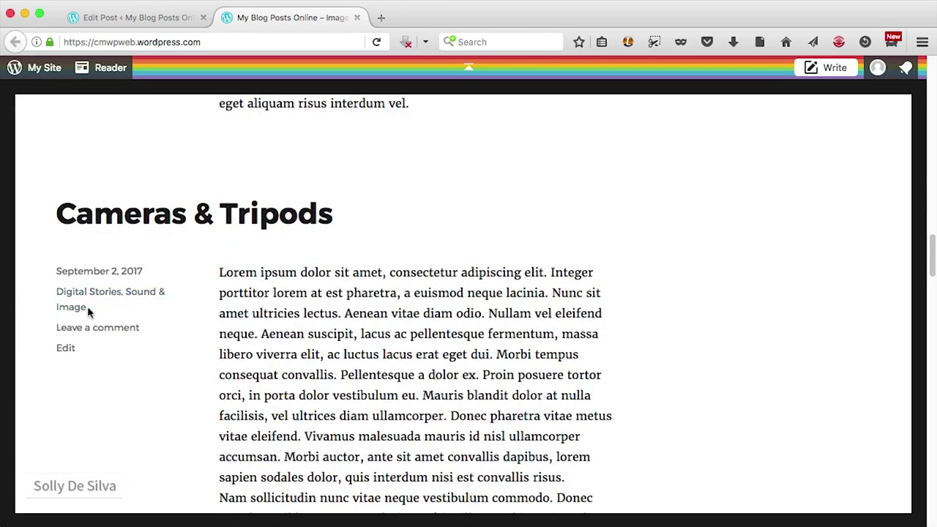
scroll(179, 312, "down", 2)
scroll(180, 312, "down", 15)
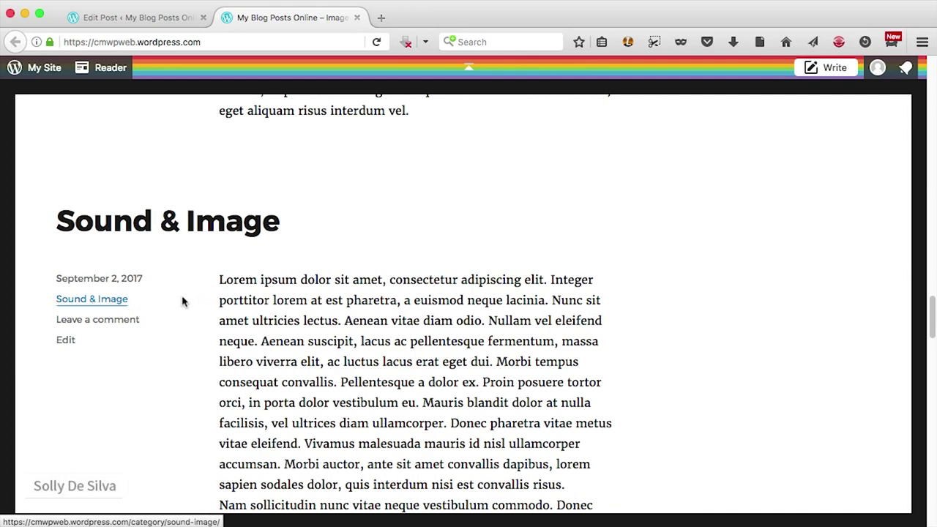
scroll(184, 301, "down", 8)
scroll(203, 302, "down", 8)
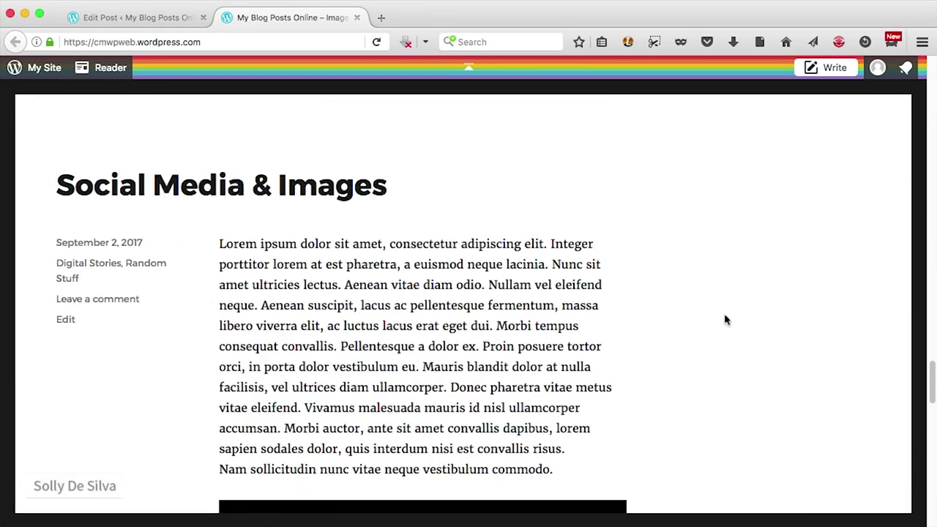
scroll(696, 311, "up", 6)
scroll(732, 314, "up", 15)
scroll(782, 324, "up", 20)
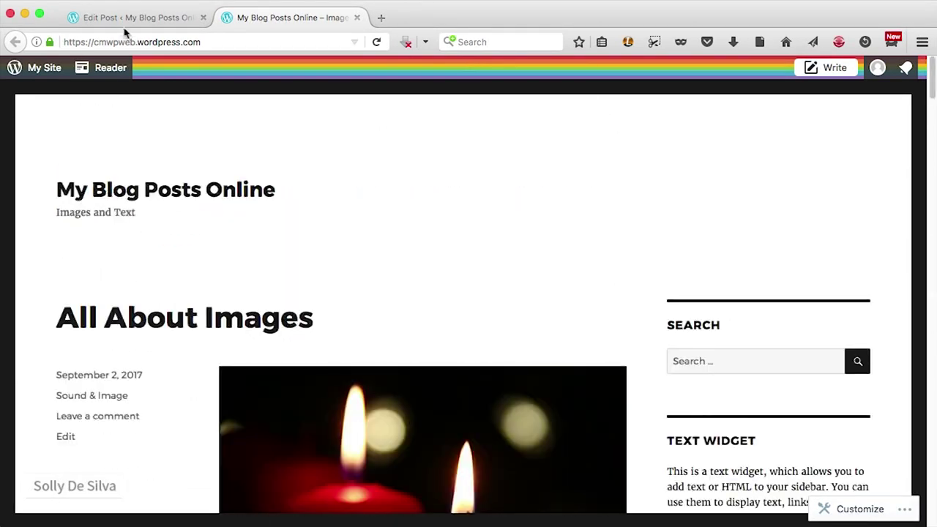
left_click(115, 23)
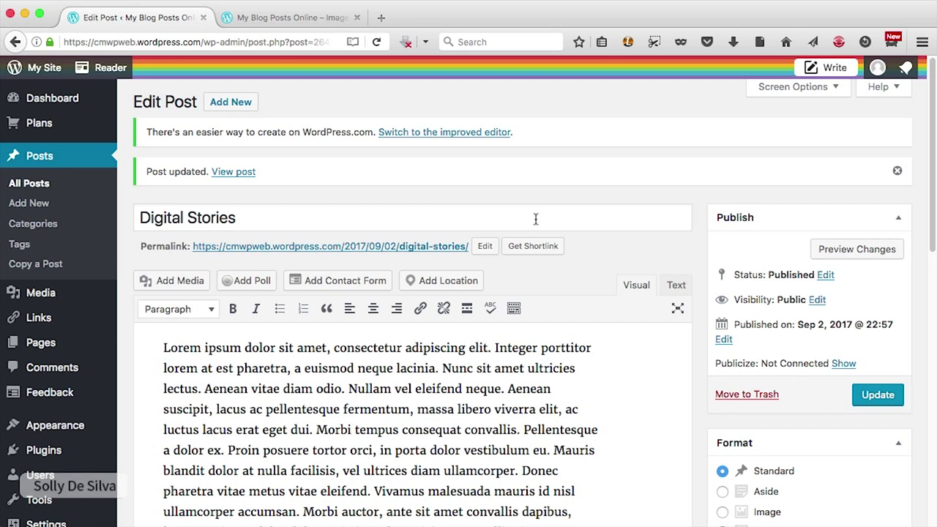
left_click(289, 17)
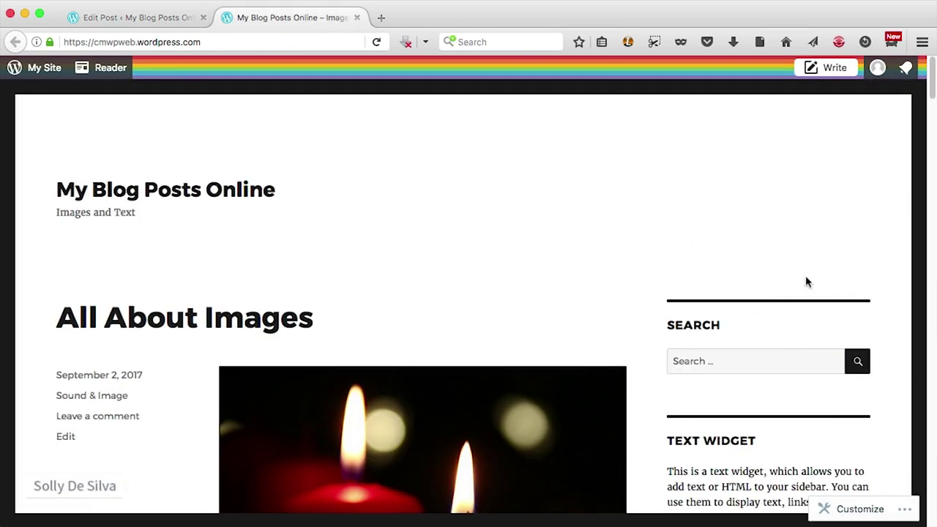
scroll(806, 277, "down", 15)
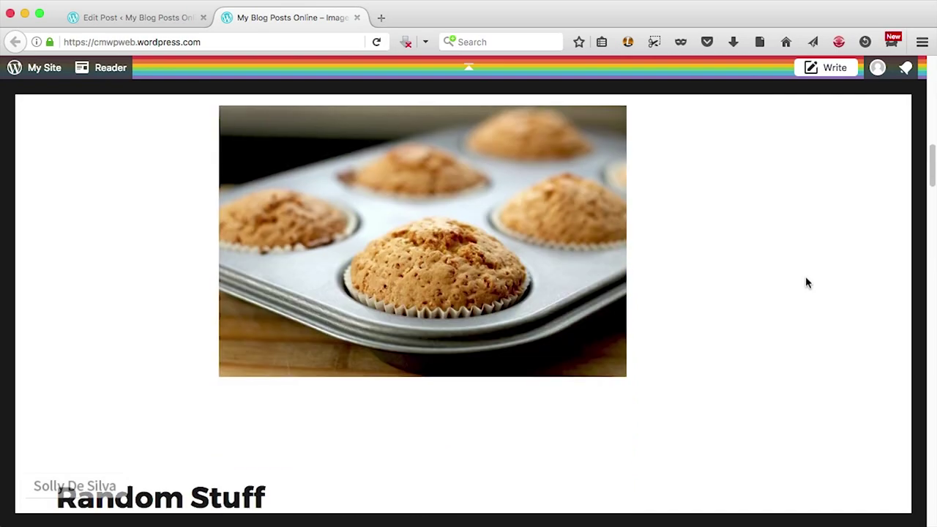
scroll(806, 283, "up", 15)
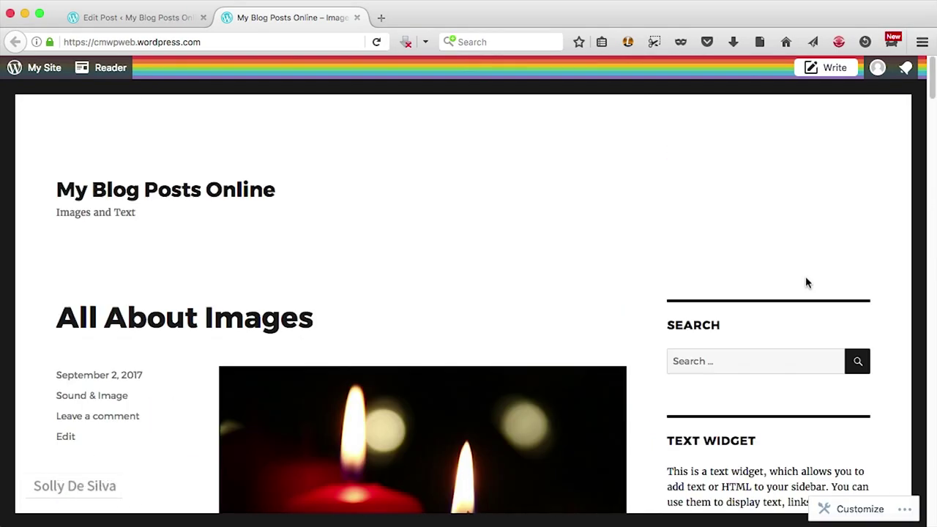
scroll(805, 282, "down", 20)
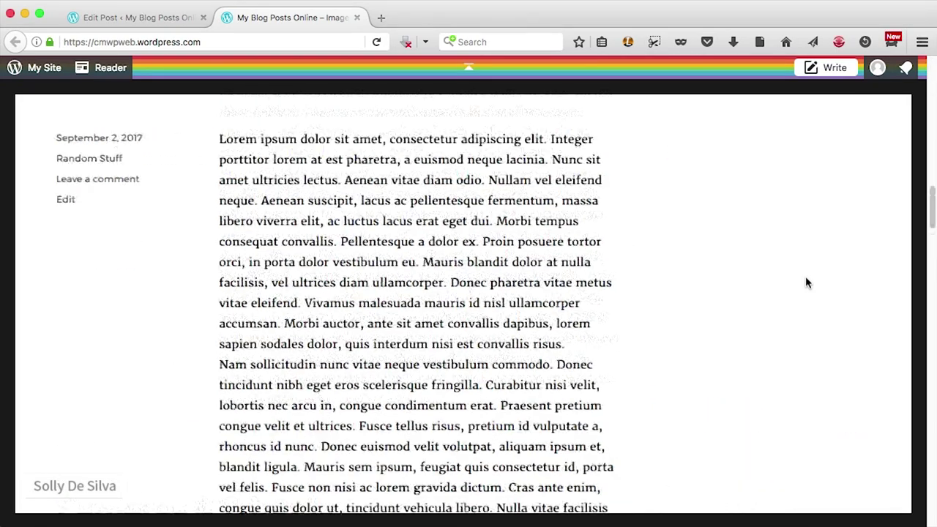
scroll(807, 284, "down", 10)
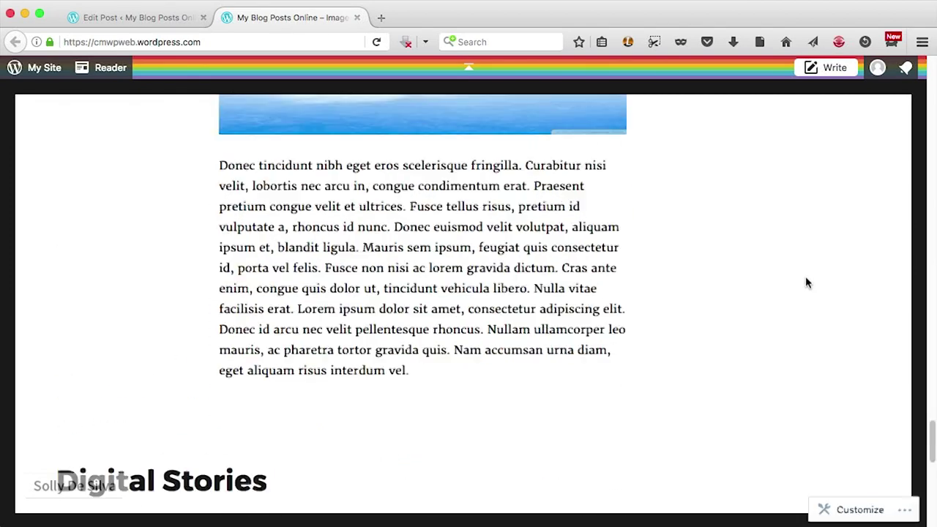
scroll(807, 283, "up", 15)
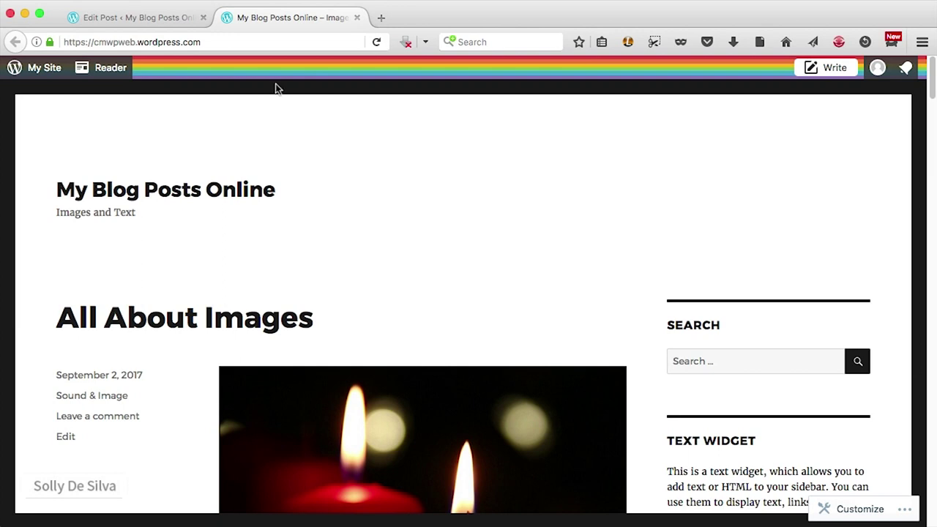
From the post editor, go to Appearance > Menus to show the Primary menu.
left_click(144, 20)
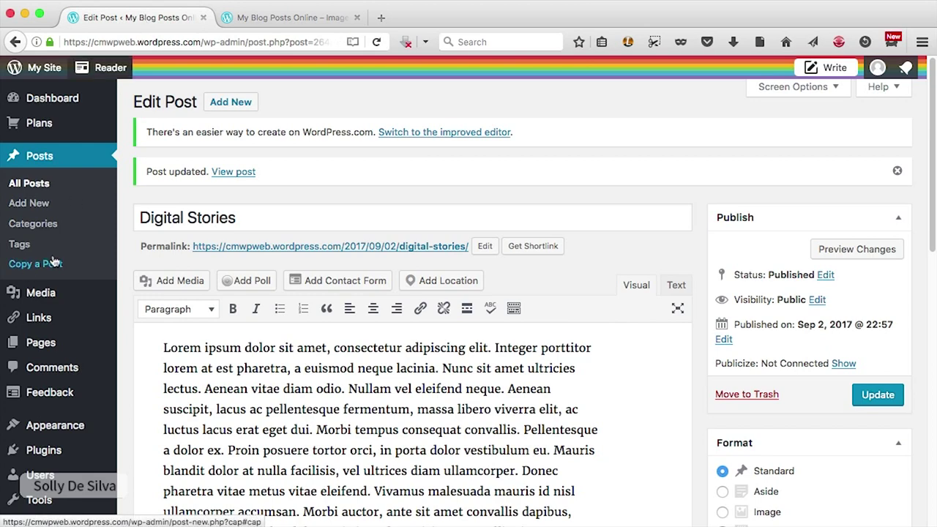
scroll(51, 260, "down", 3)
mouse_move(81, 394)
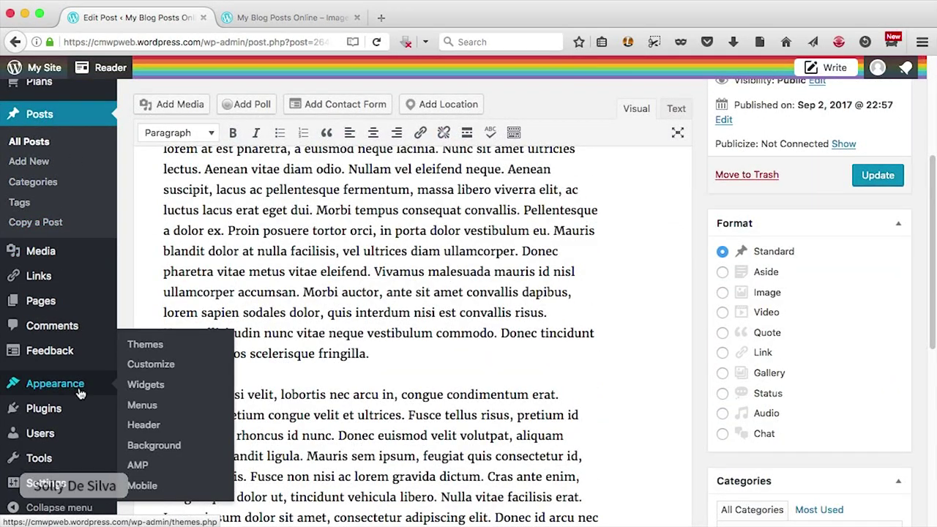
left_click(143, 405)
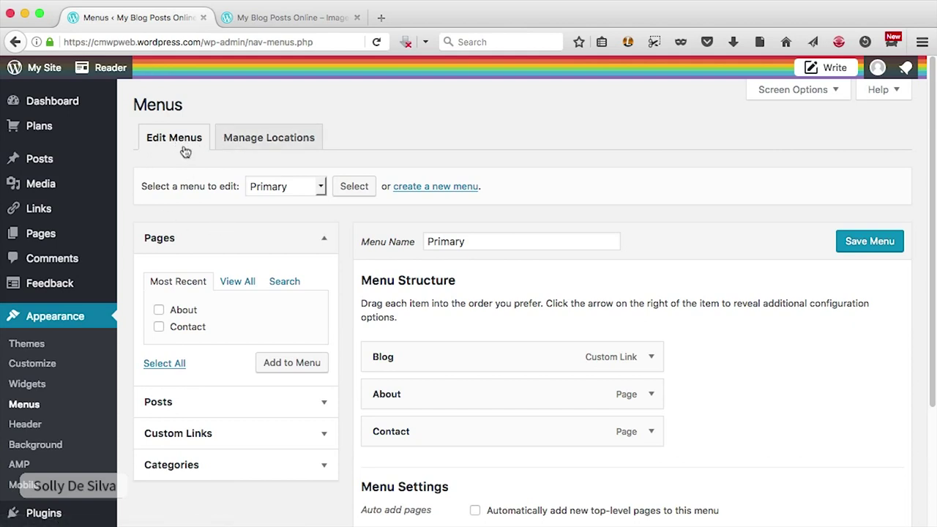
left_click(406, 251)
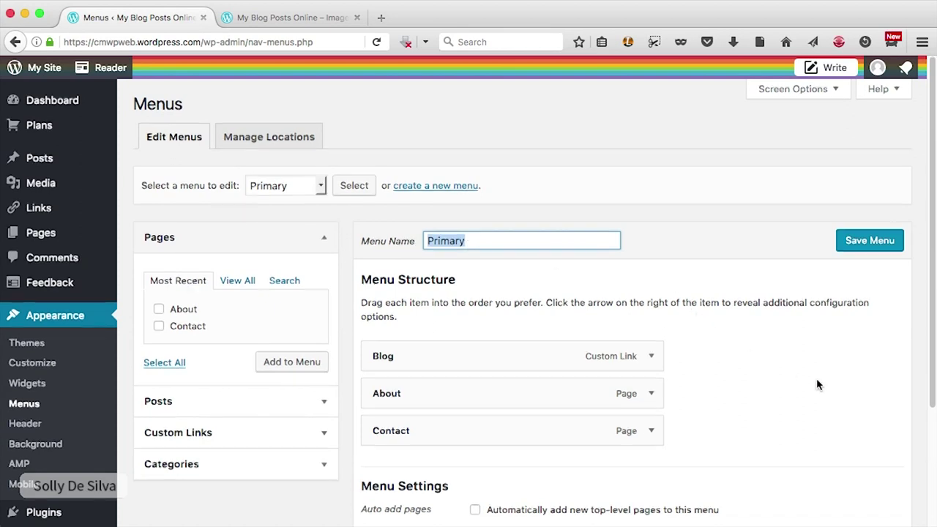
scroll(816, 380, "down", 2)
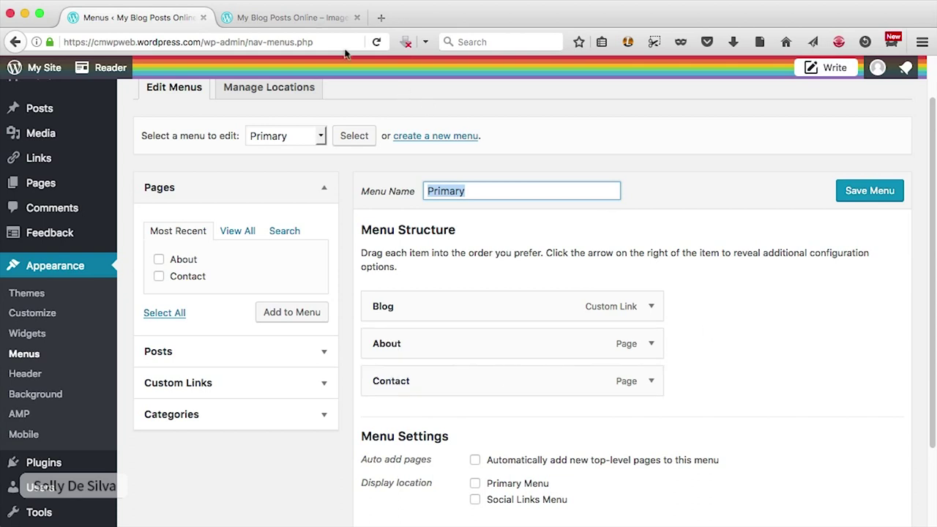
left_click(314, 19)
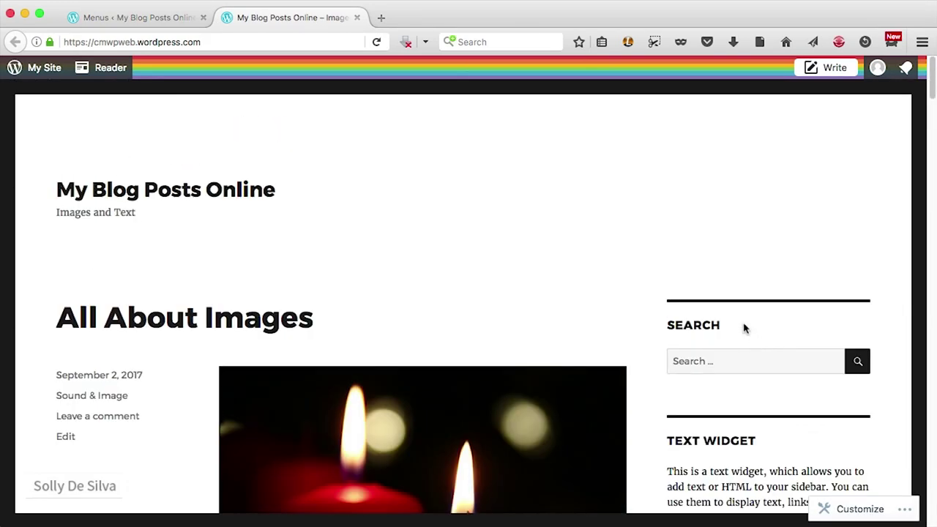
left_click(161, 20)
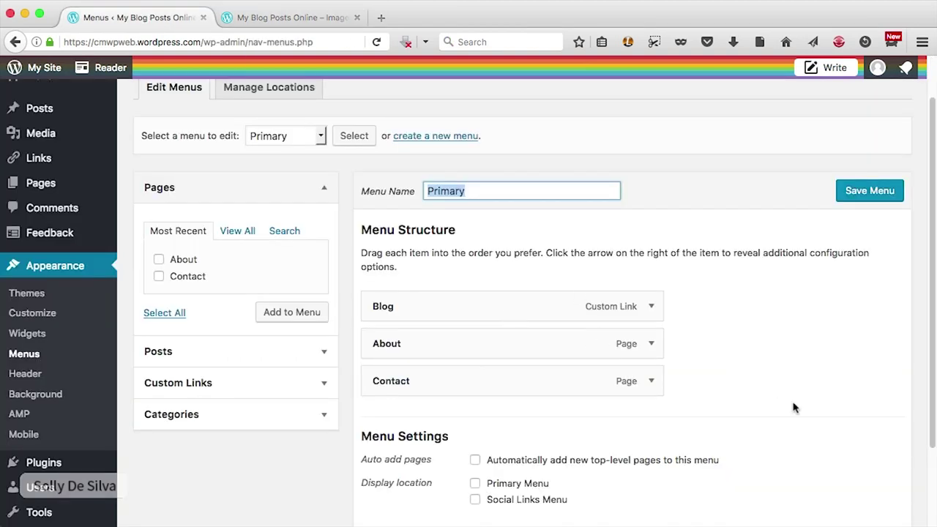
scroll(794, 408, "up", 1)
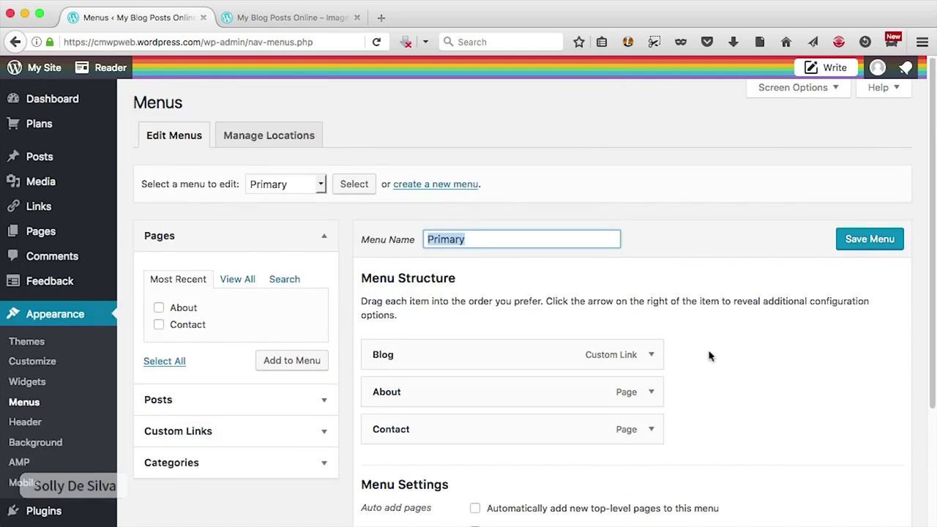
Show Manage Locations, with Primary Menu and Social Links Menu both unassigned, after checking the blog tab.
left_click(284, 136)
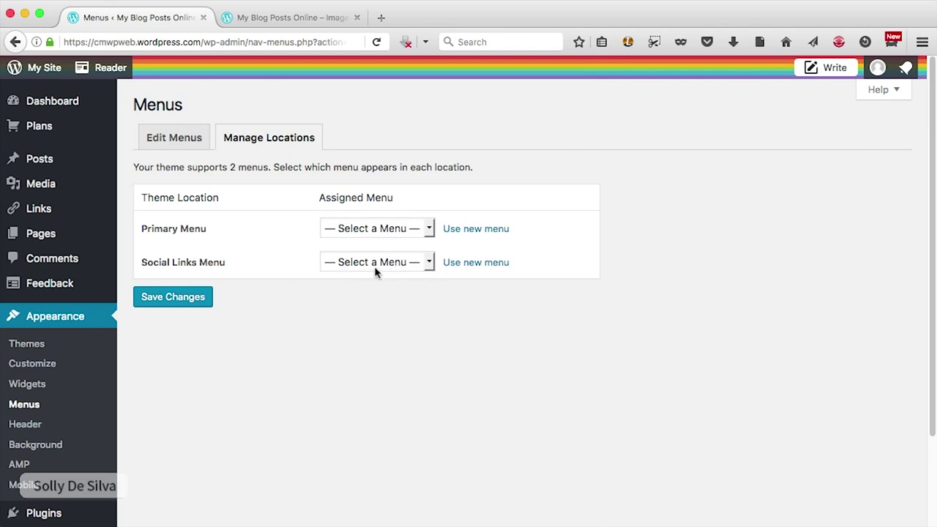
left_click(275, 21)
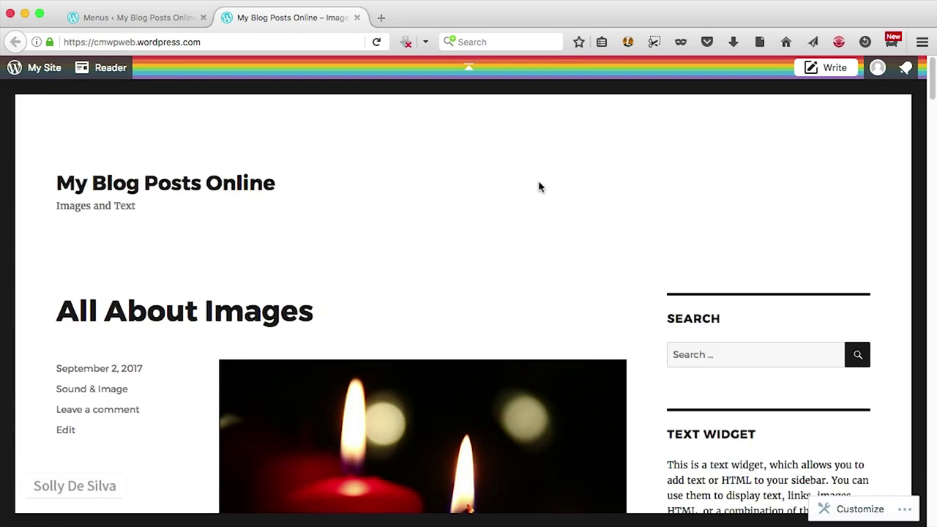
left_click(155, 22)
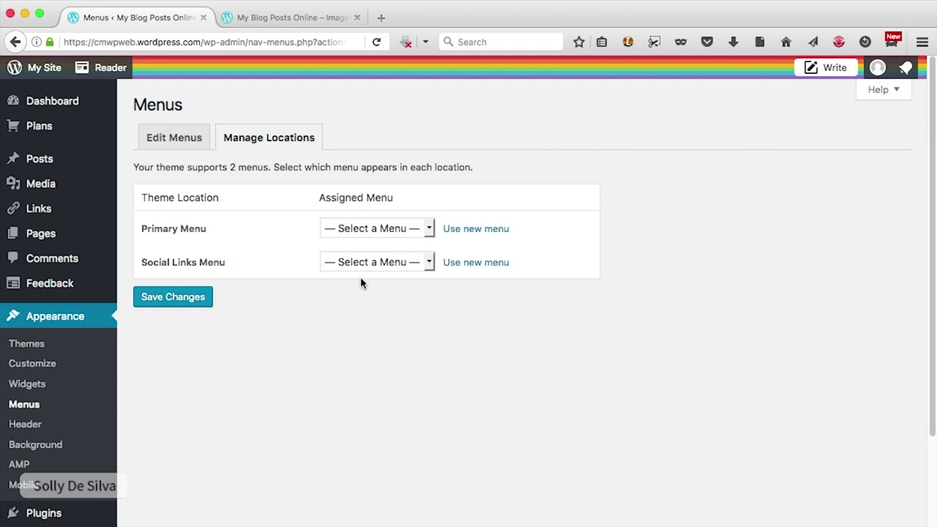
Assign the Primary menu to the Primary Menu location and save.
left_click(389, 231)
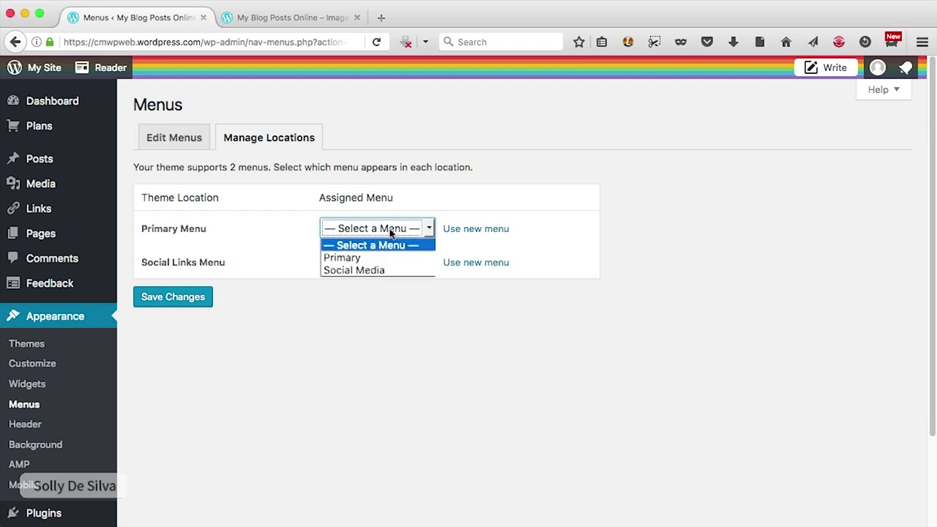
left_click(367, 260)
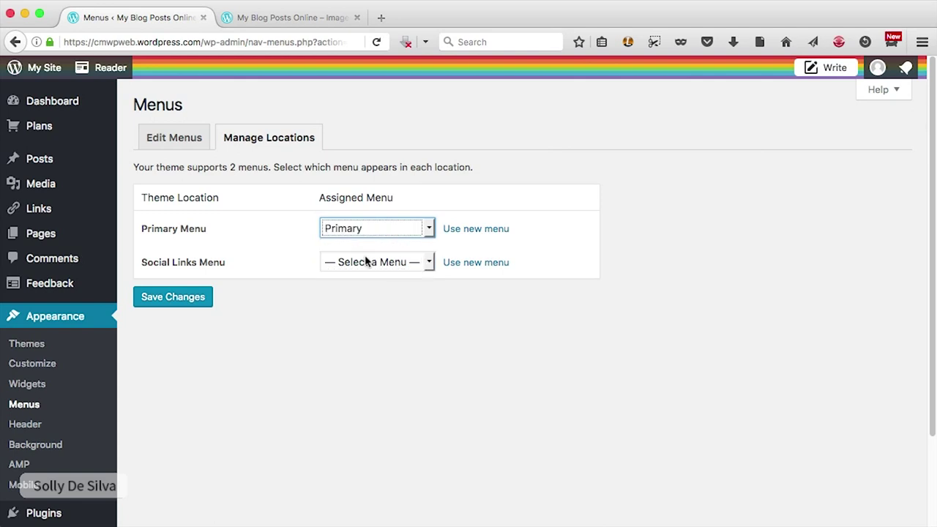
left_click(196, 306)
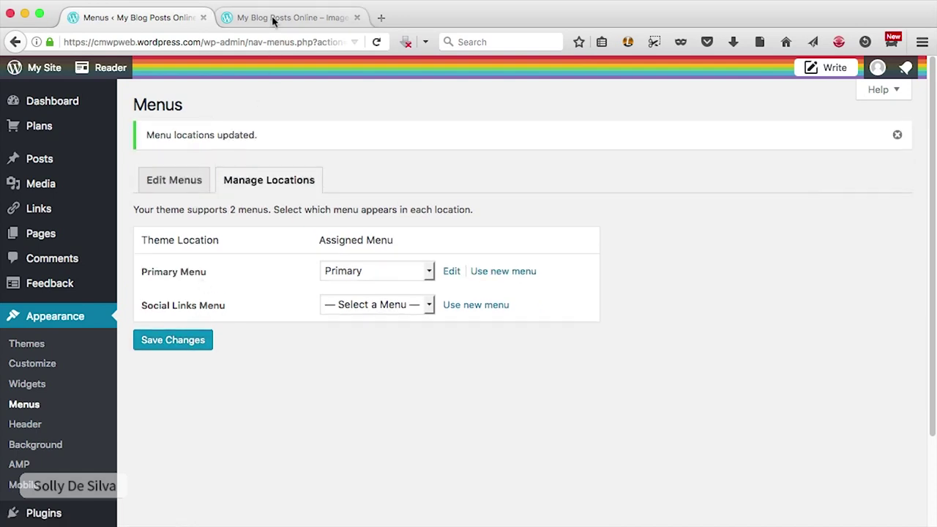
Reload the live blog to see Blog, About and Contact in the header, then return to the admin.
left_click(273, 17)
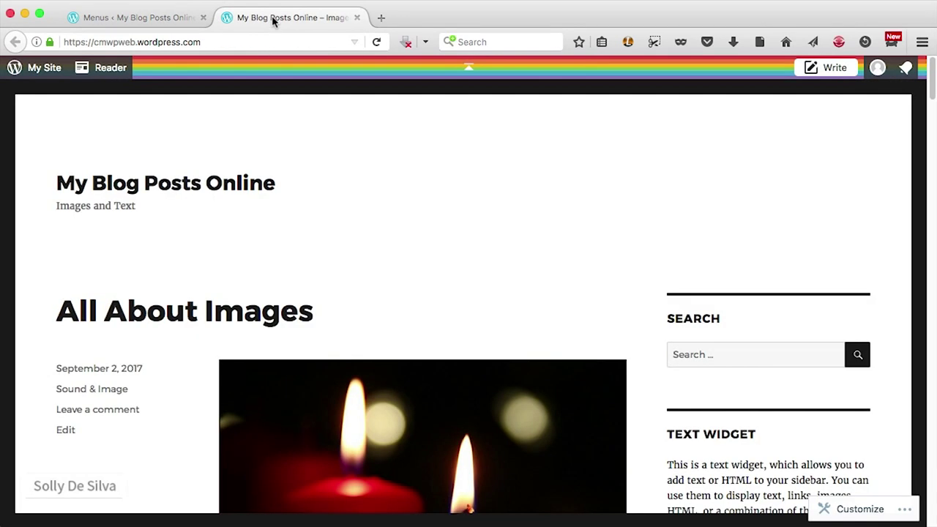
left_click(377, 42)
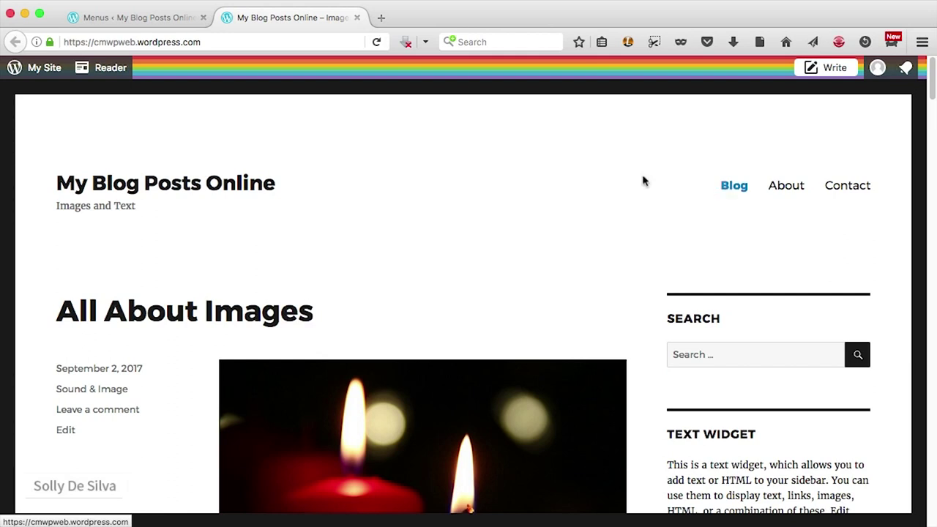
left_click(155, 19)
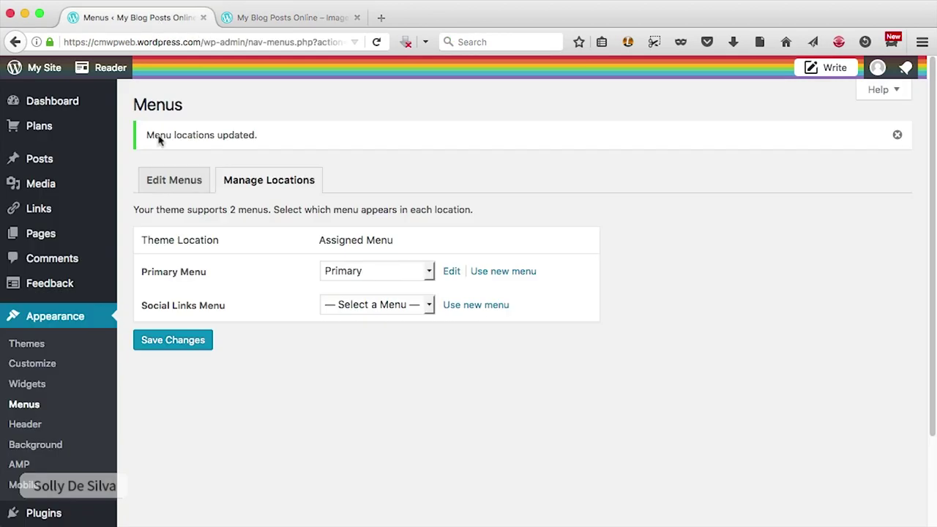
Assign the Social Media menu to the Social Links Menu location and save.
left_click(371, 306)
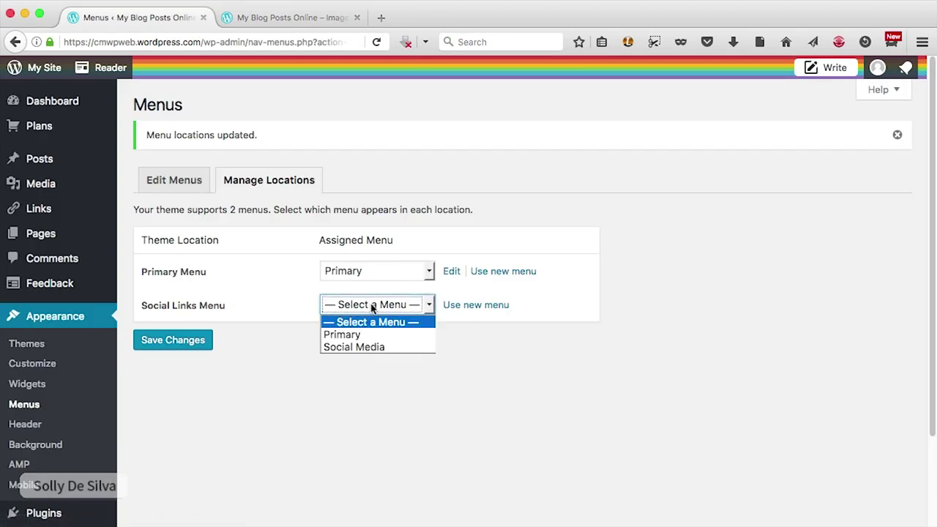
left_click(368, 347)
left_click(163, 344)
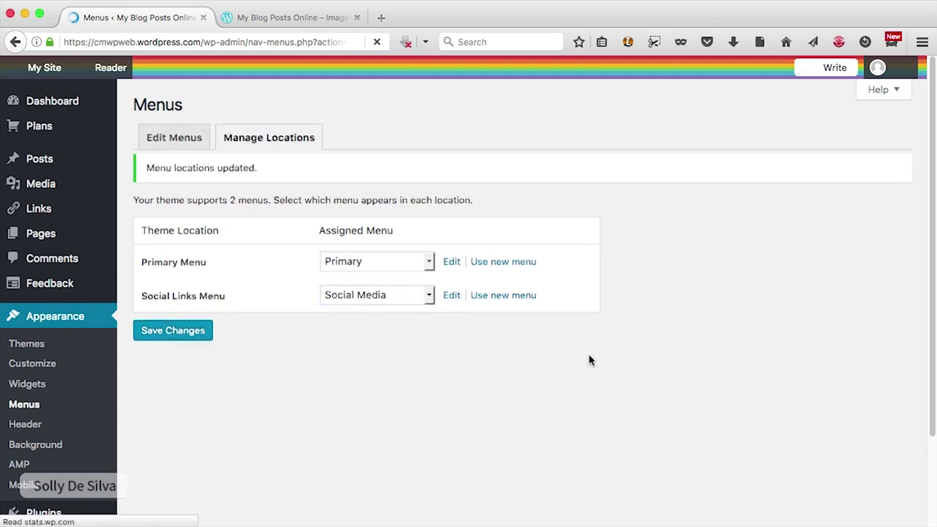
Reload the live blog and check the footer's Facebook, LinkedIn, Twitter and Instagram icons.
left_click(286, 21)
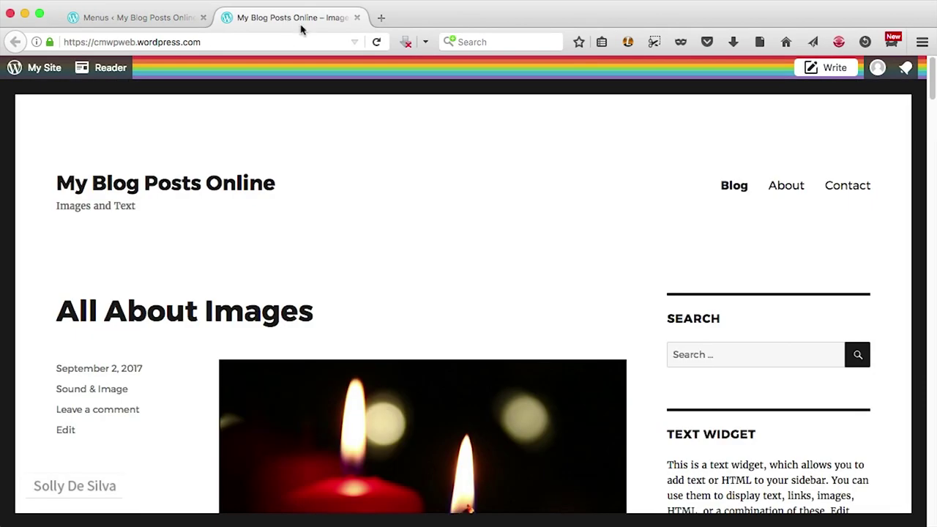
left_click(384, 45)
scroll(655, 167, "down", 20)
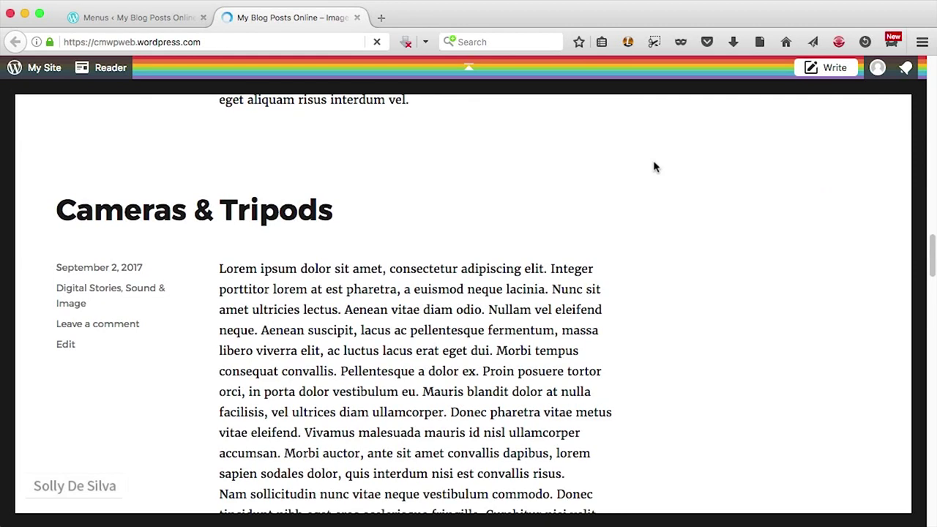
scroll(656, 167, "down", 10)
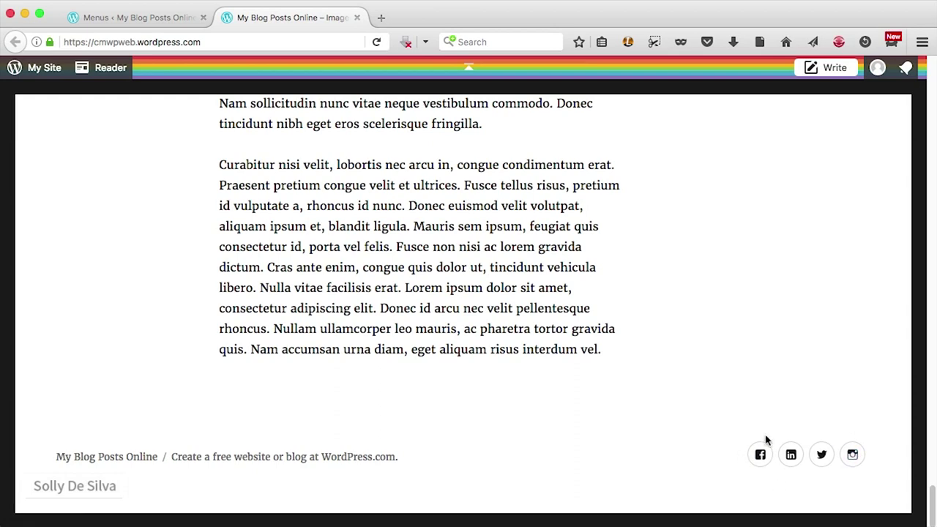
scroll(877, 477, "up", 15)
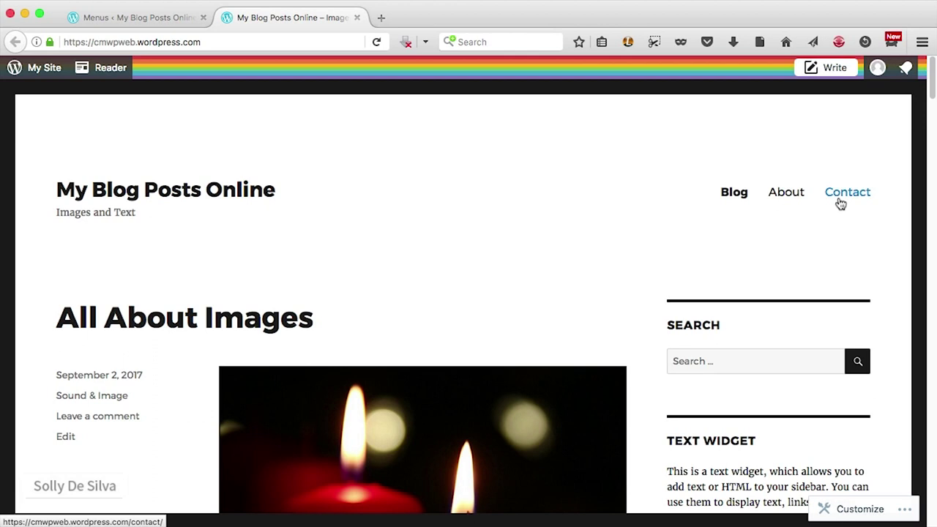
left_click(122, 19)
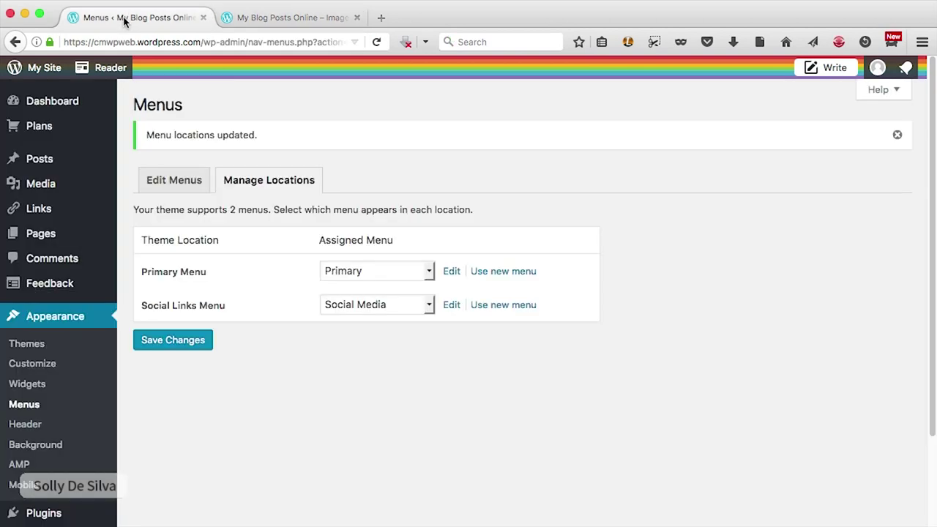
Drag Blog below About so the Primary menu reads About, Blog, Contact, and save it.
left_click(171, 189)
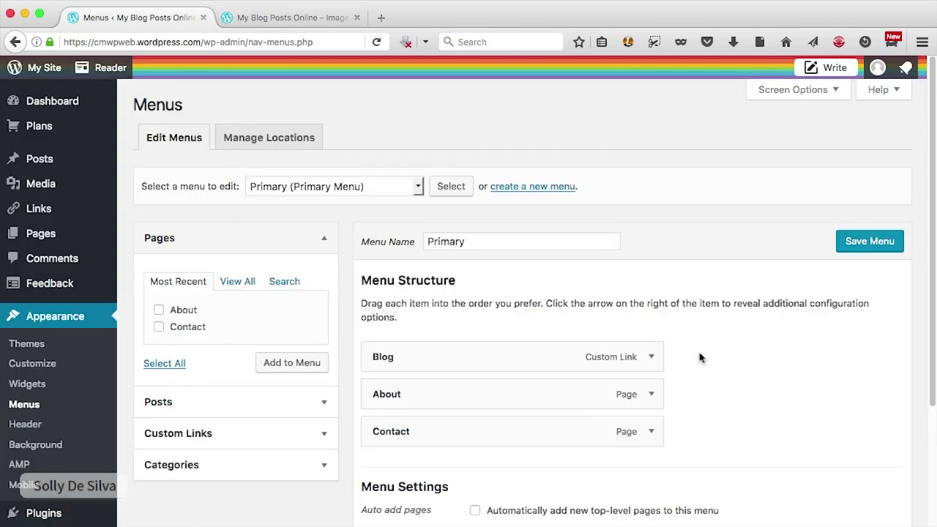
scroll(743, 378, "down", 3)
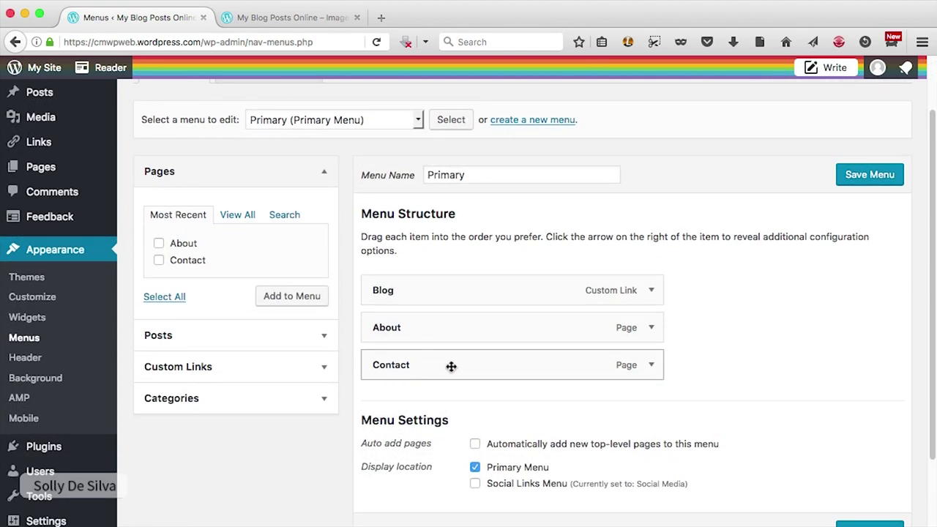
left_click_drag(430, 290, 433, 348)
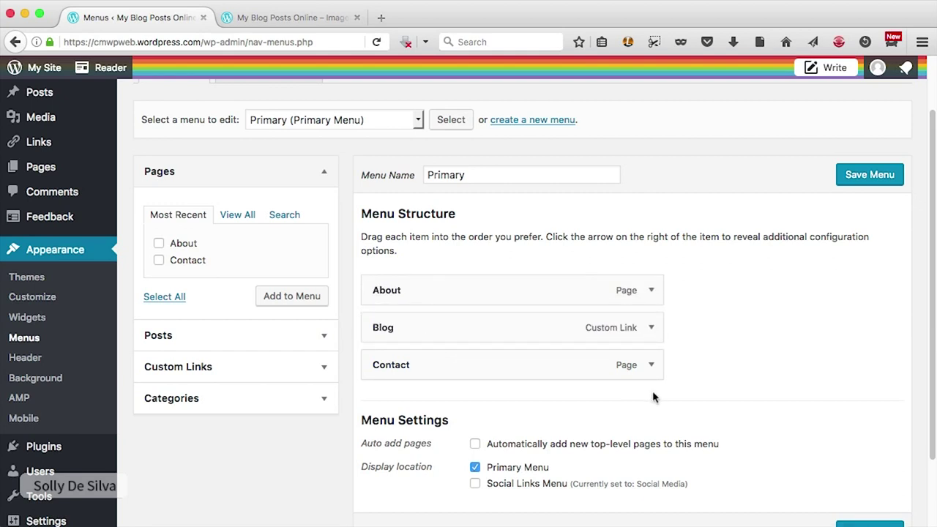
left_click_drag(443, 368, 450, 389)
left_click(866, 179)
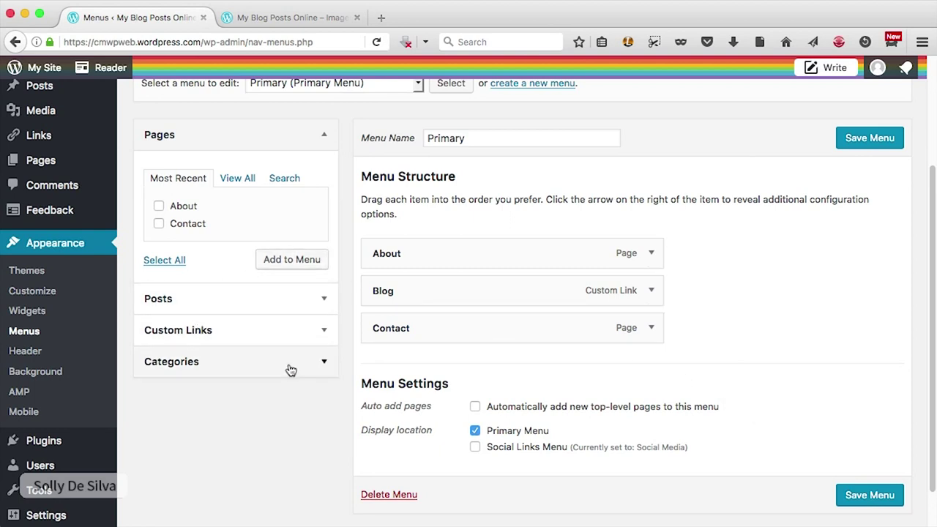
left_click(325, 366)
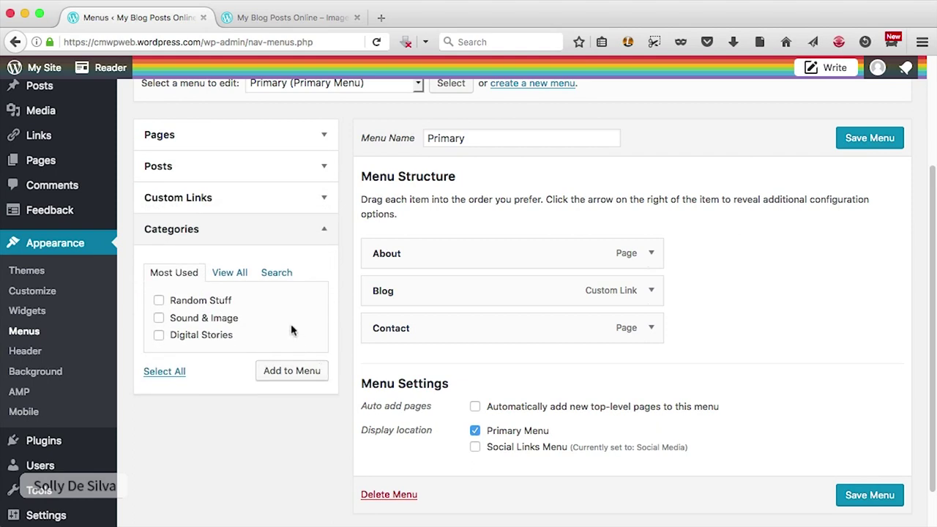
From View All categories, add Digital Stories, Random Stuff and Sound & Image to the Primary menu and save.
left_click(241, 274)
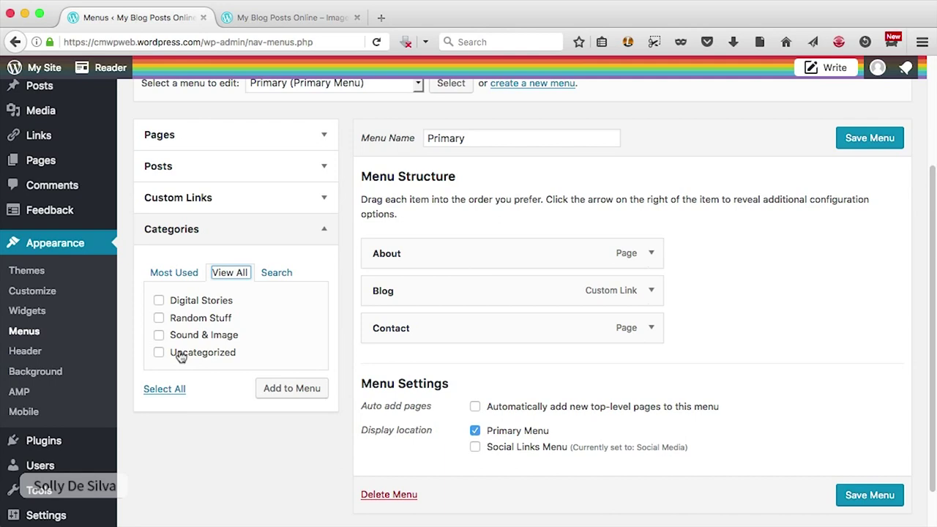
left_click(159, 300)
left_click(159, 318)
left_click(159, 334)
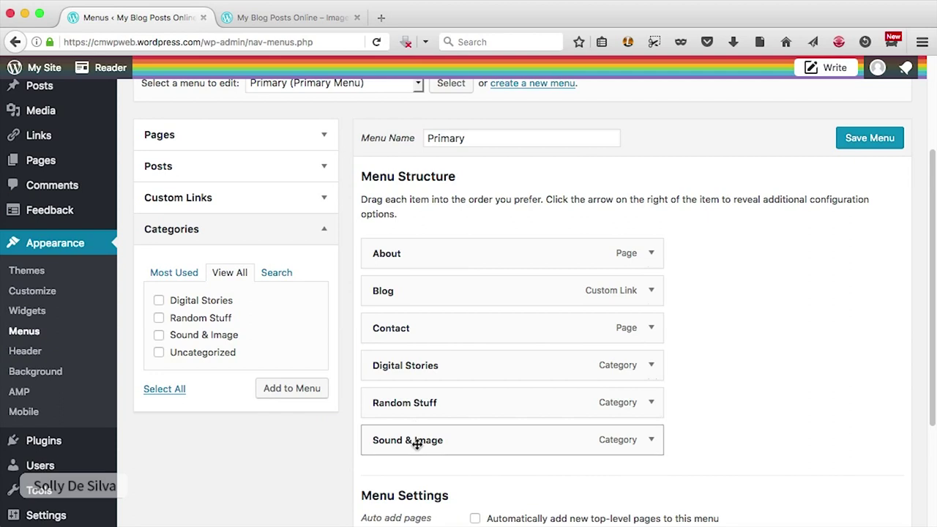
left_click(845, 139)
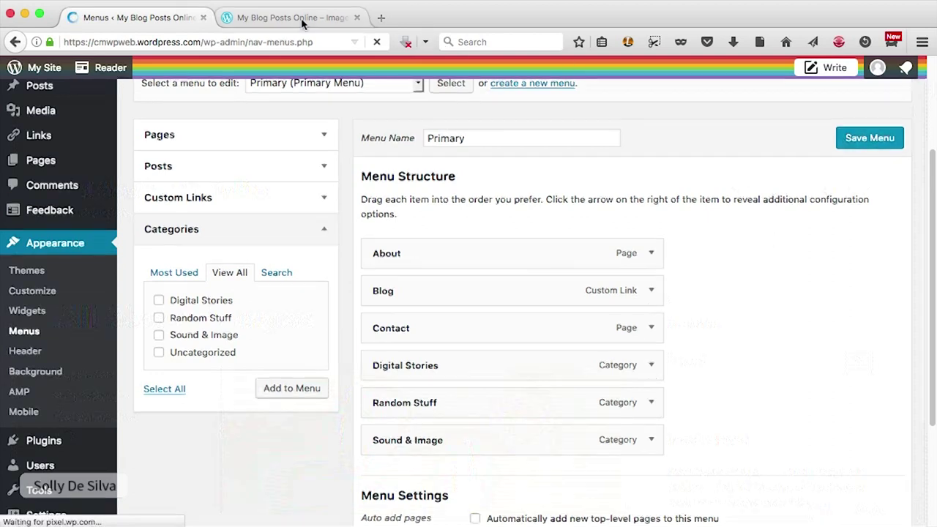
left_click(301, 18)
Reload the live site and test the Digital Stories menu link.
left_click(382, 42)
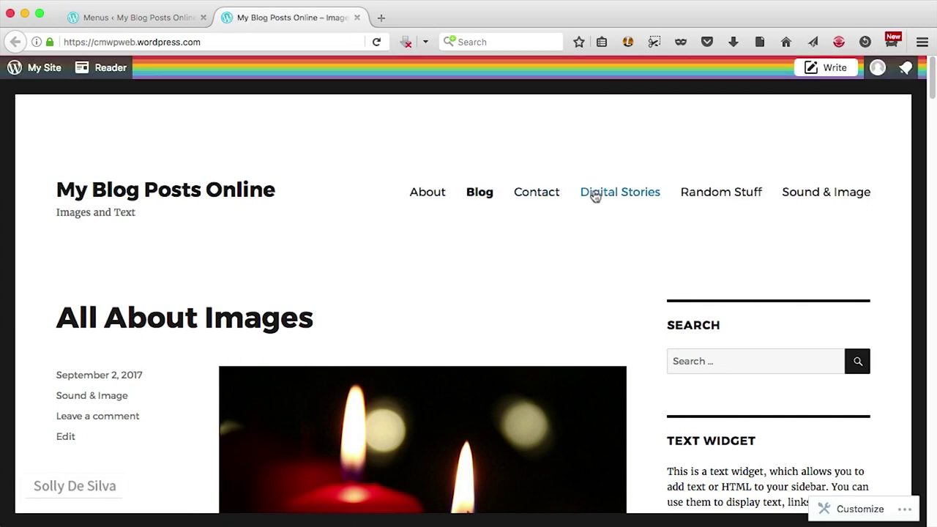
left_click(788, 207)
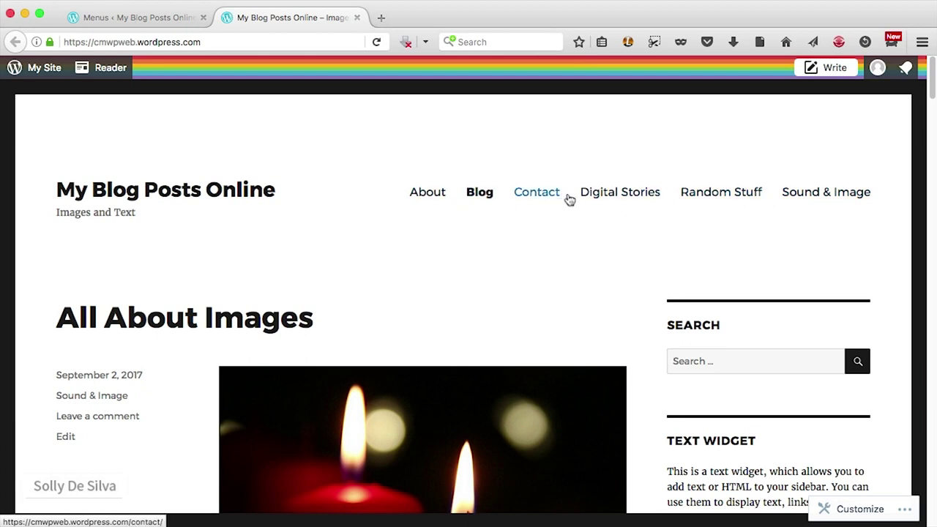
left_click(613, 196)
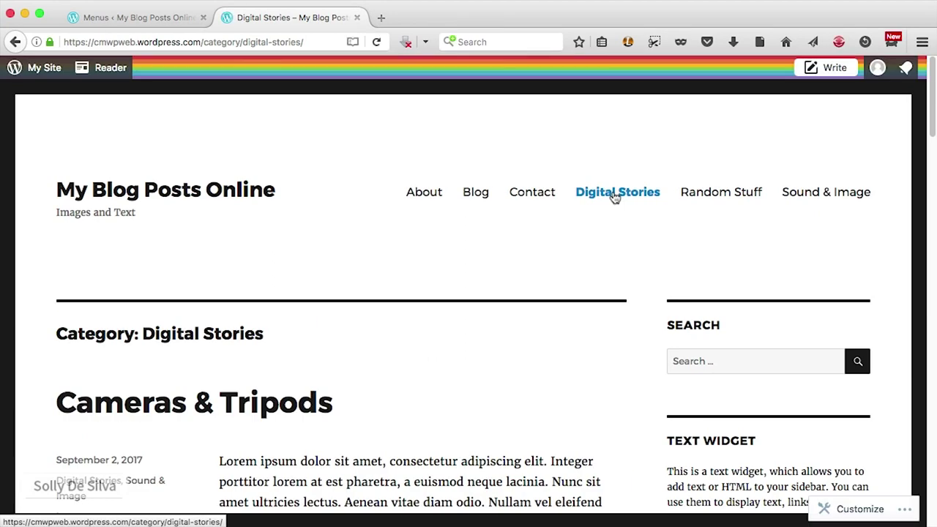
scroll(613, 199, "down", 10)
scroll(647, 220, "down", 3)
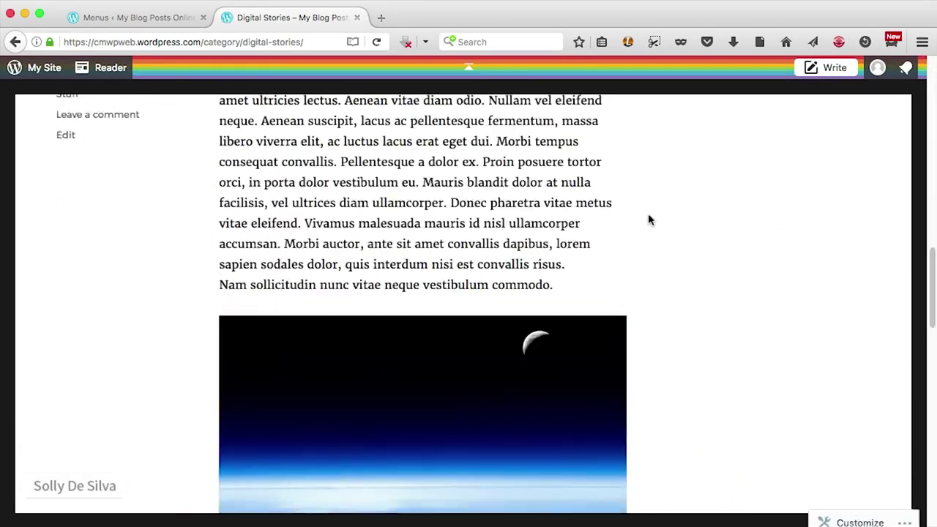
scroll(648, 220, "up", 15)
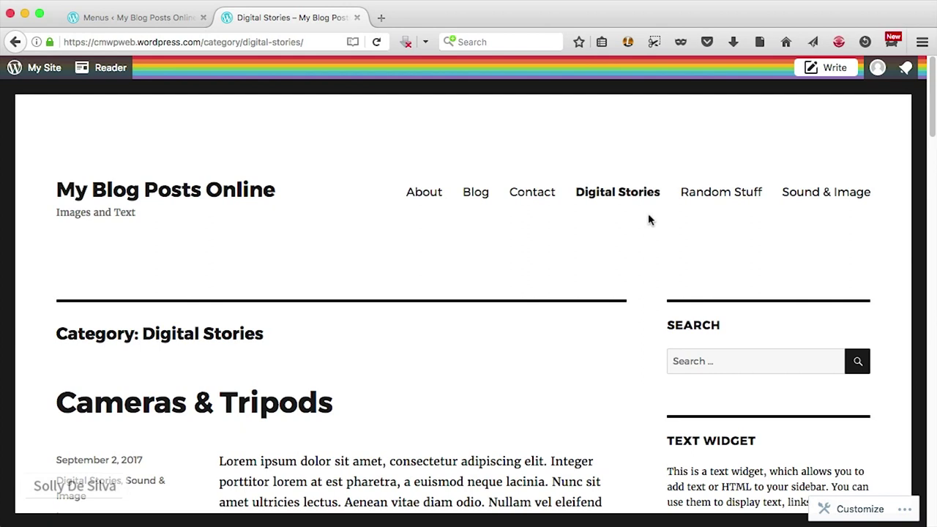
Test the Random Stuff and Sound & Image links, ending on Sound & Image listing All About Images.
left_click(701, 203)
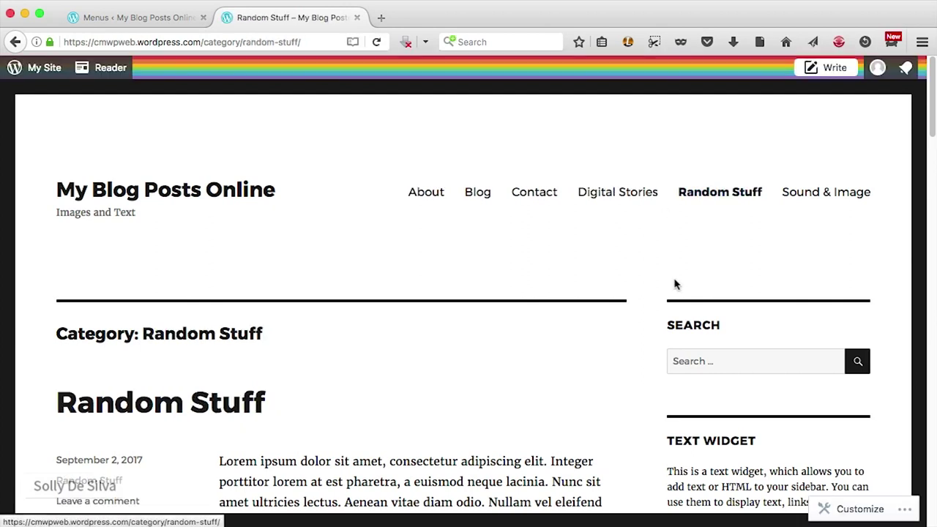
scroll(673, 282, "down", 10)
scroll(675, 284, "up", 1)
scroll(674, 285, "up", 10)
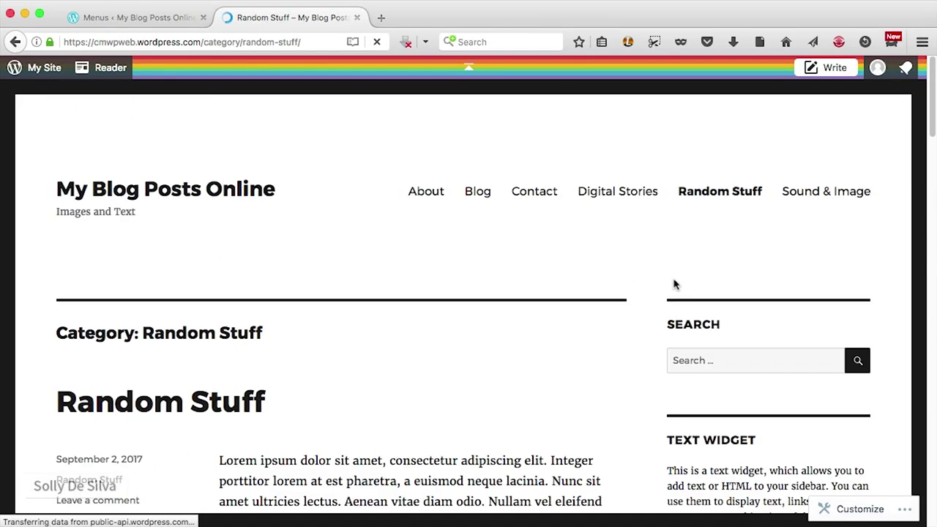
left_click(813, 203)
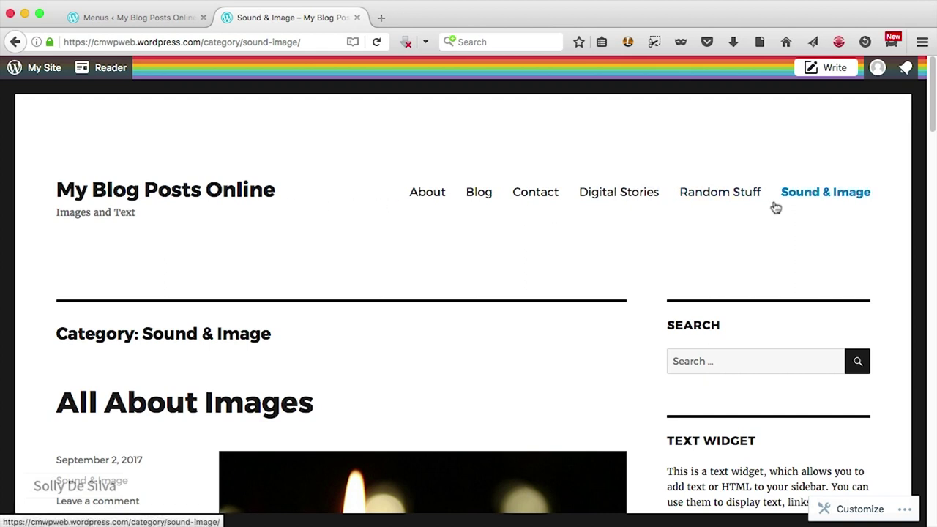
left_click(161, 18)
Nest Digital Stories, Random Stuff and Sound & Image as sub-items under Blog and save the menu.
scroll(676, 337, "down", 5)
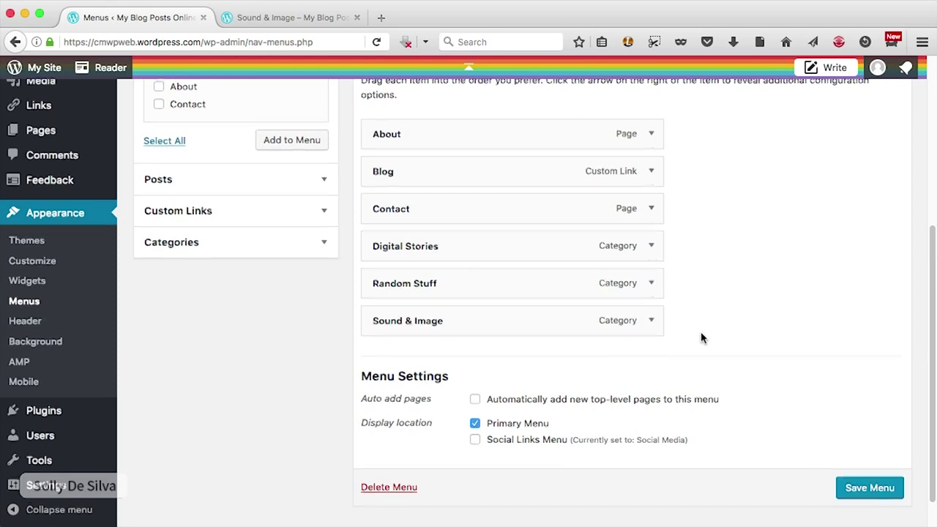
scroll(658, 337, "up", 1)
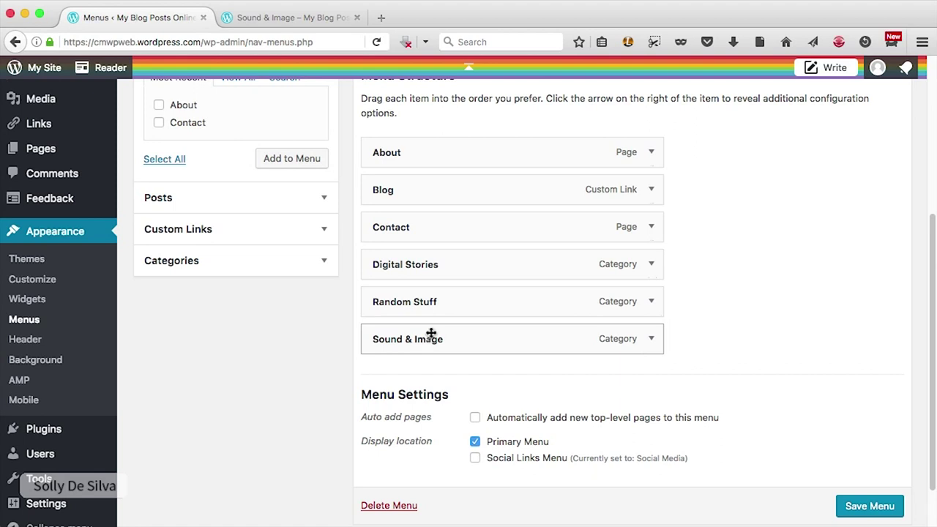
left_click_drag(401, 263, 403, 223)
mouse_move(418, 303)
left_mouse_down()
mouse_move(424, 264)
mouse_move(422, 278)
mouse_move(406, 286)
mouse_move(416, 261)
mouse_move(426, 308)
left_mouse_up()
mouse_move(421, 264)
left_mouse_down()
mouse_move(415, 256)
mouse_move(404, 269)
left_mouse_up()
left_click_drag(410, 341, 452, 322)
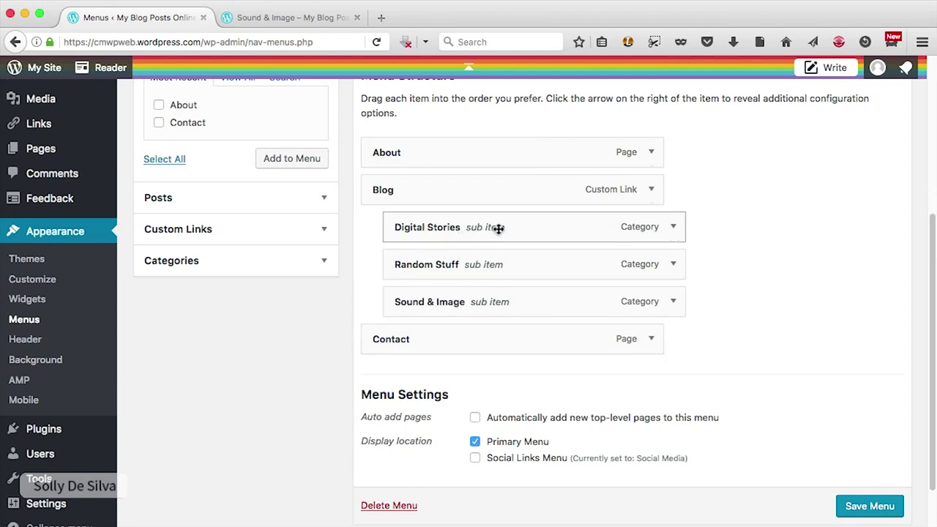
left_click_drag(446, 303, 413, 322)
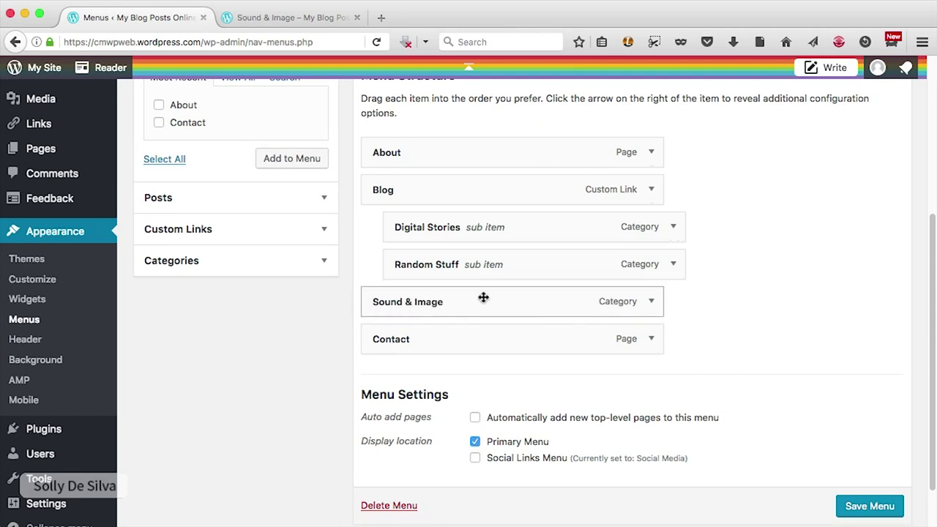
left_click_drag(400, 301, 490, 307)
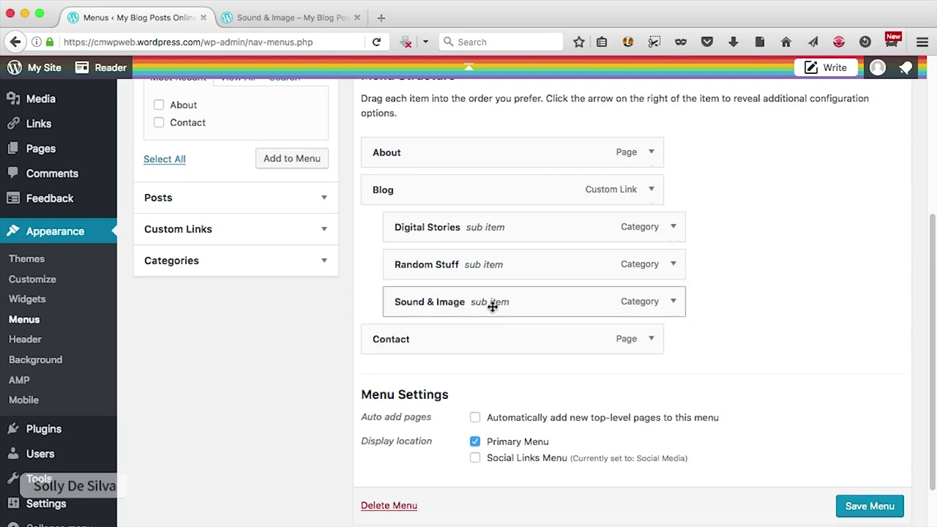
left_click(870, 506)
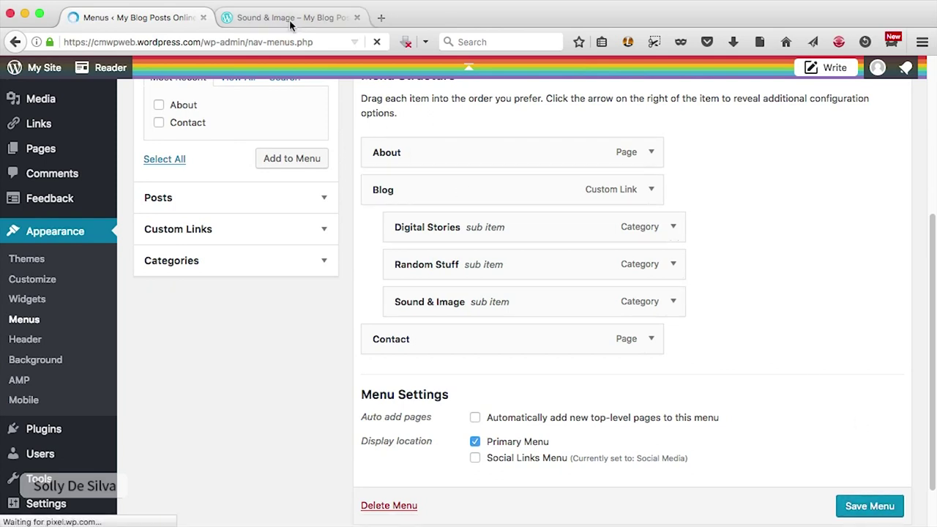
left_click(289, 20)
Reload the live page and verify Blog's dropdown lists Digital Stories, Random Stuff and Sound & Image.
left_click(376, 42)
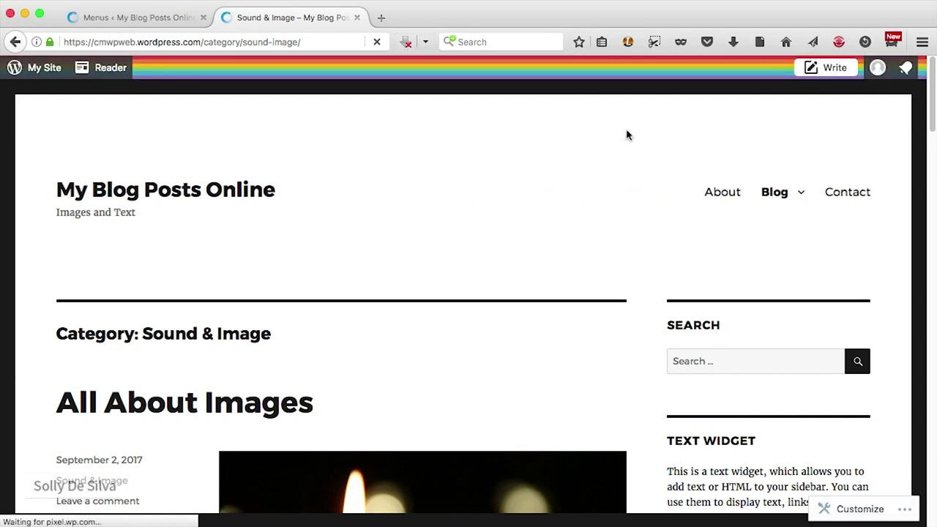
mouse_move(769, 196)
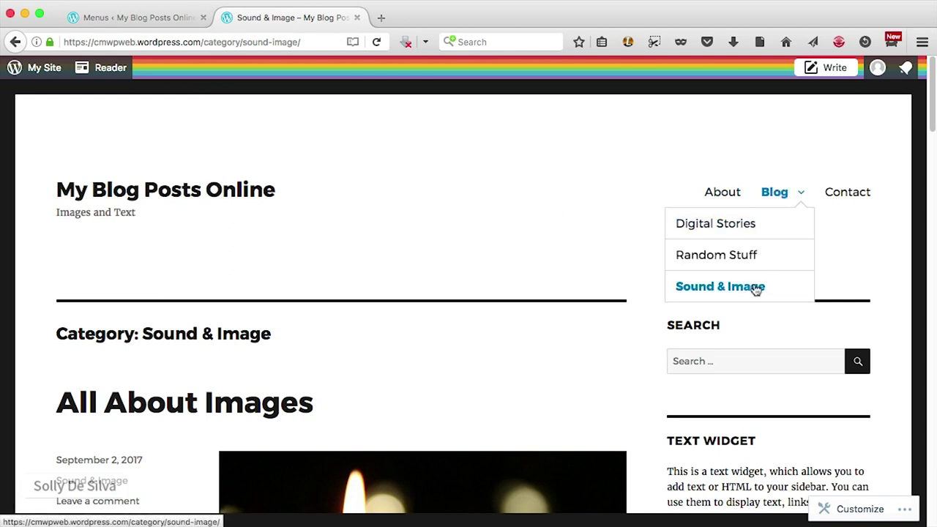
left_click(117, 17)
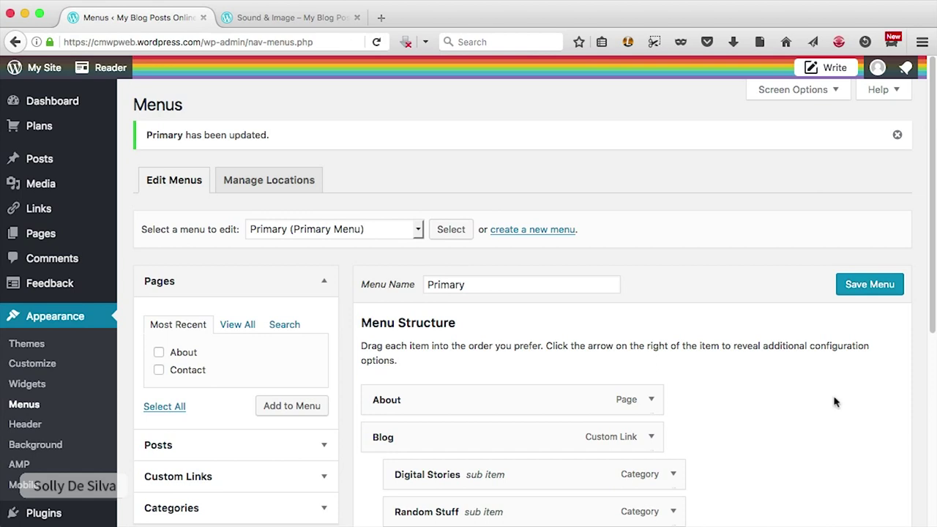
scroll(834, 401, "down", 5)
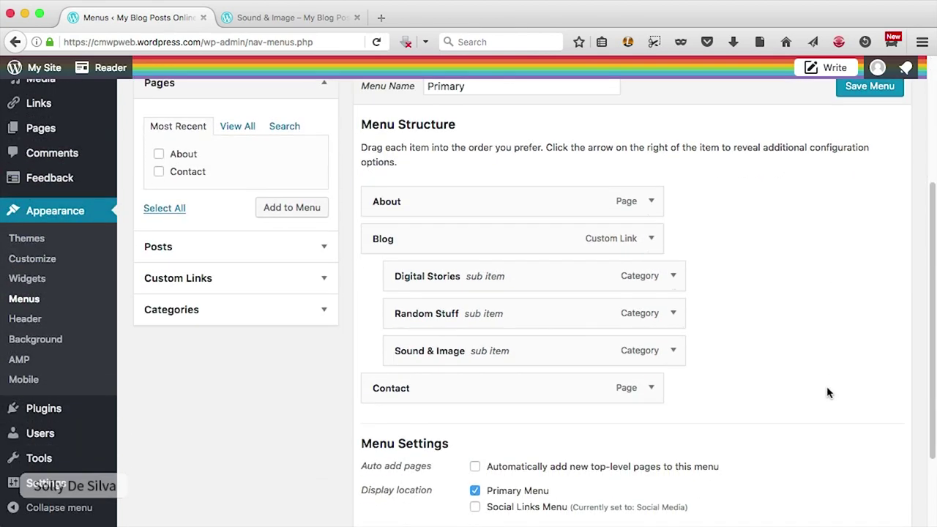
left_click(272, 17)
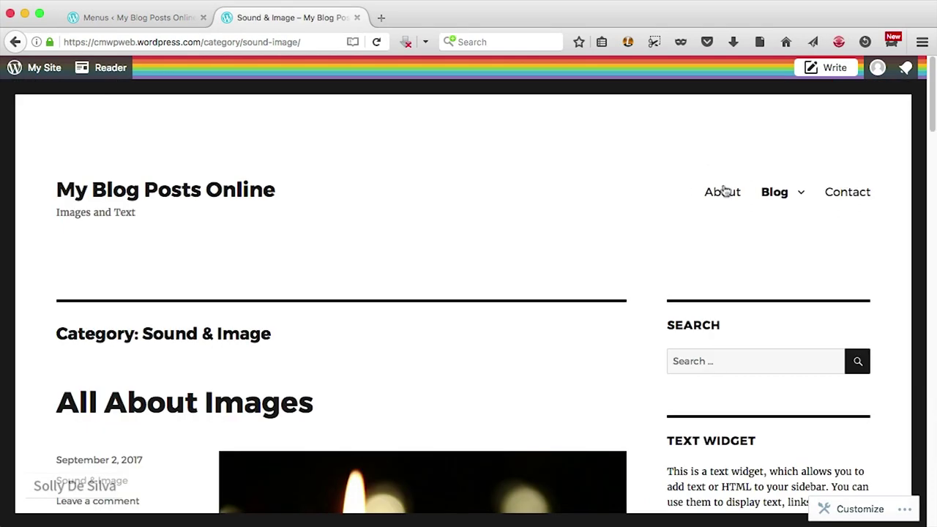
left_click(136, 19)
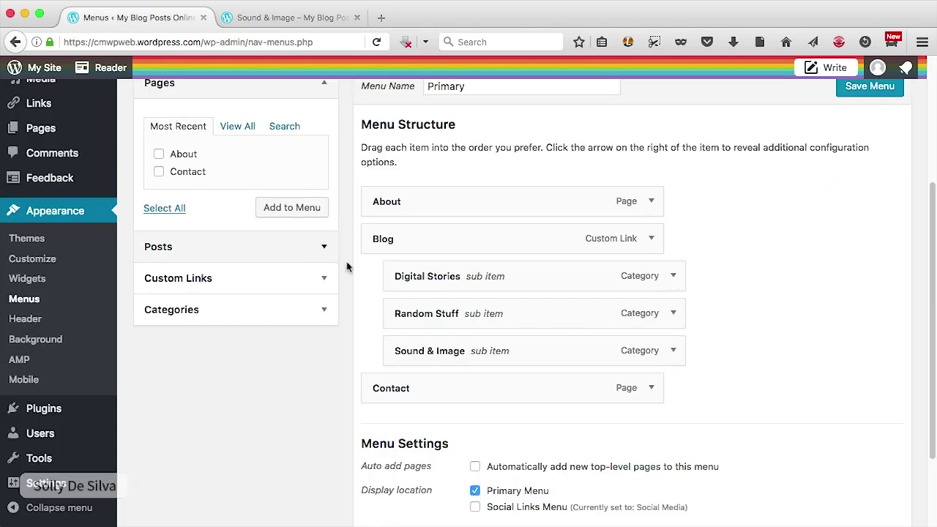
Add a custom link named Home pointing to the site's home address to the Primary menu.
scroll(246, 352, "up", 1)
scroll(247, 351, "up", 5)
scroll(249, 353, "down", 4)
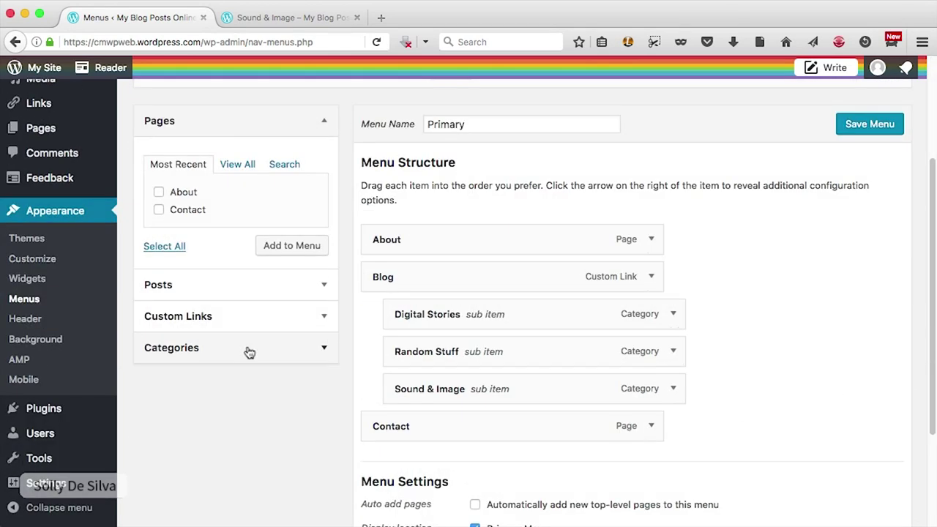
left_click(324, 319)
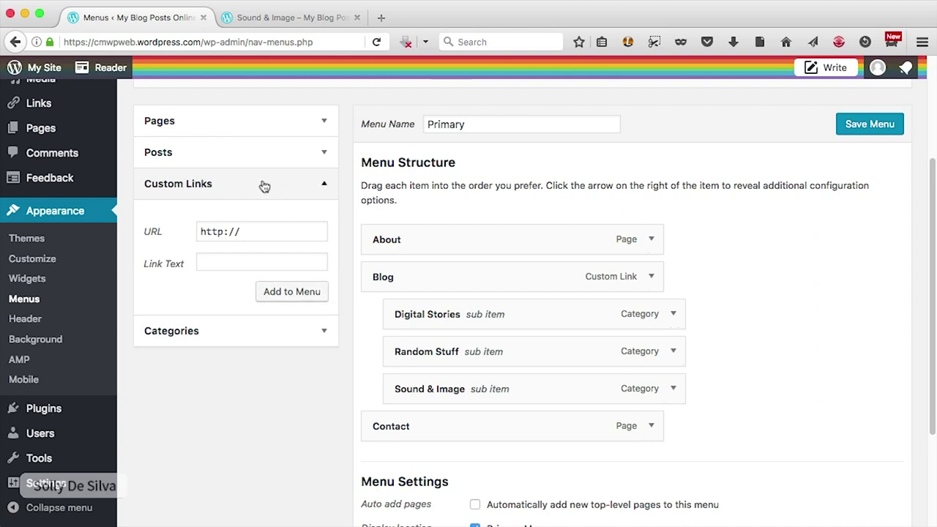
left_click(262, 230)
type("cmwpweb.wordpress.com")
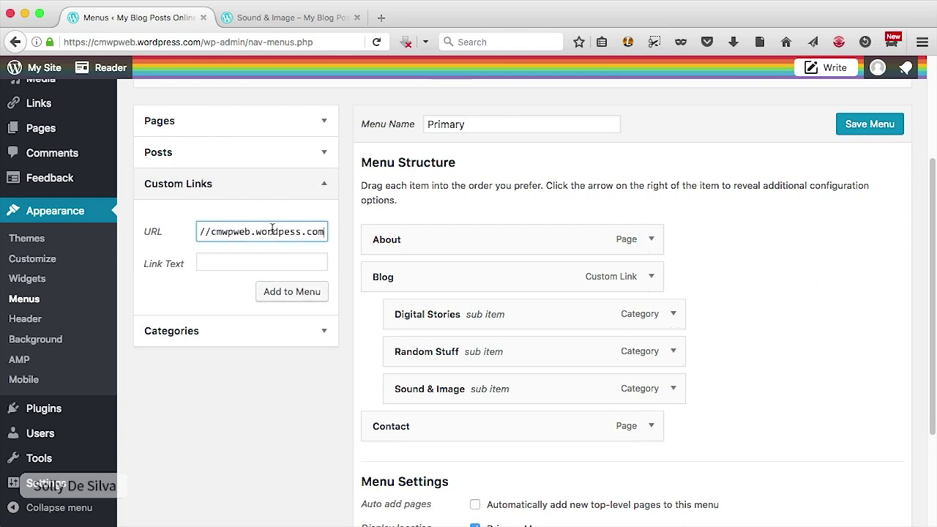
left_click(278, 263)
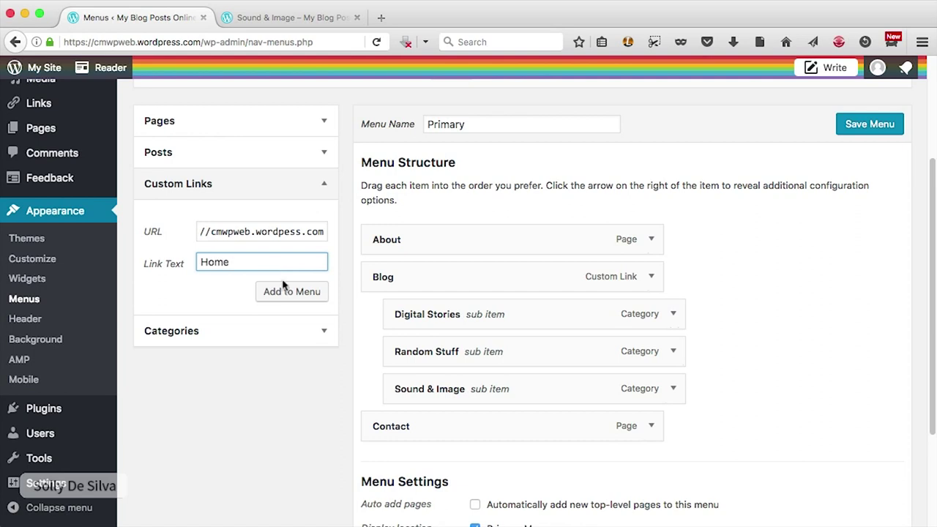
left_click(288, 299)
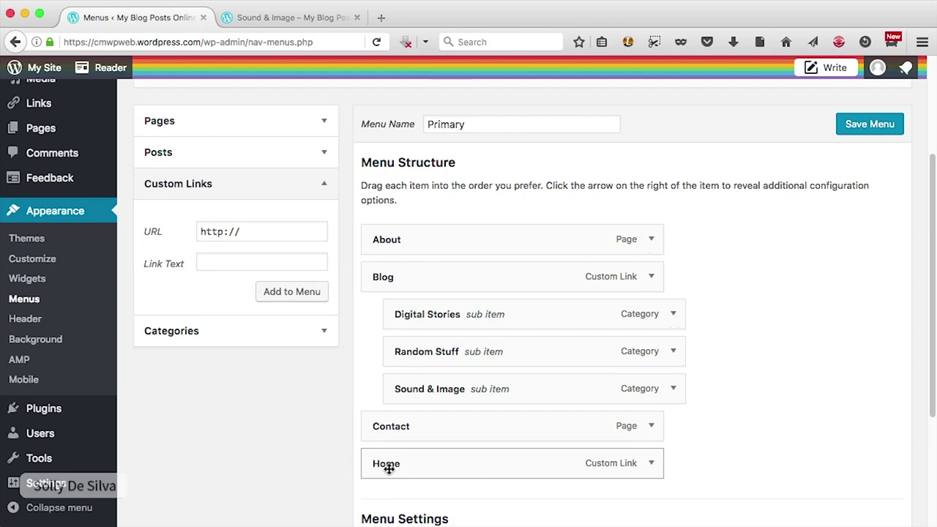
Move Home above About at the top of the menu and save the menu.
left_click_drag(389, 469, 383, 253)
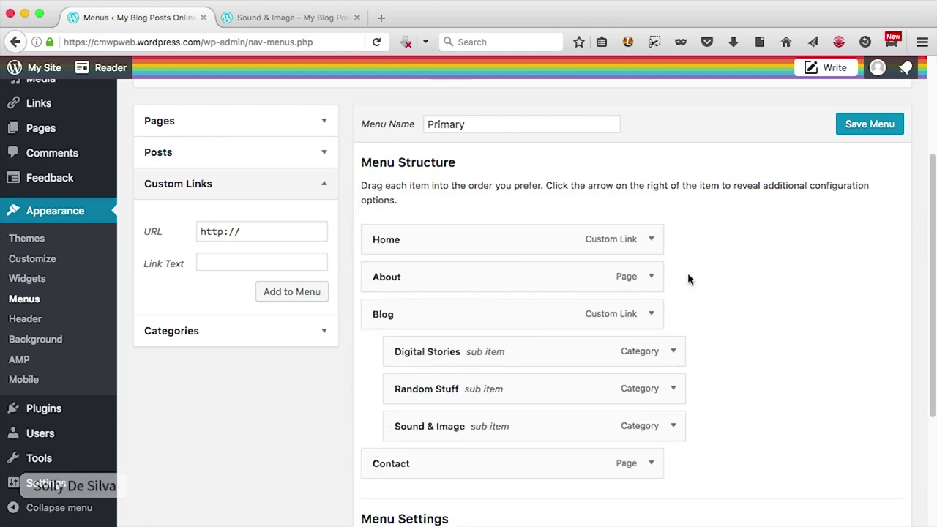
left_click(842, 128)
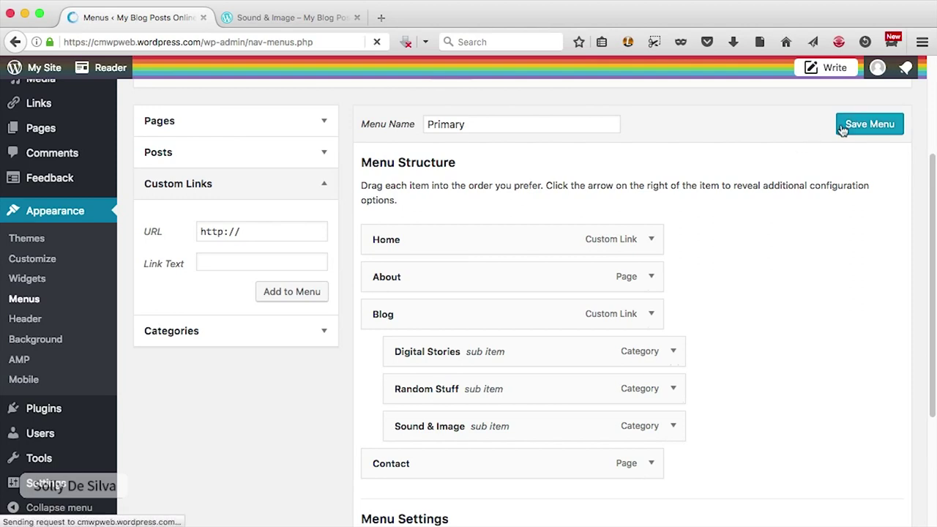
left_click(286, 15)
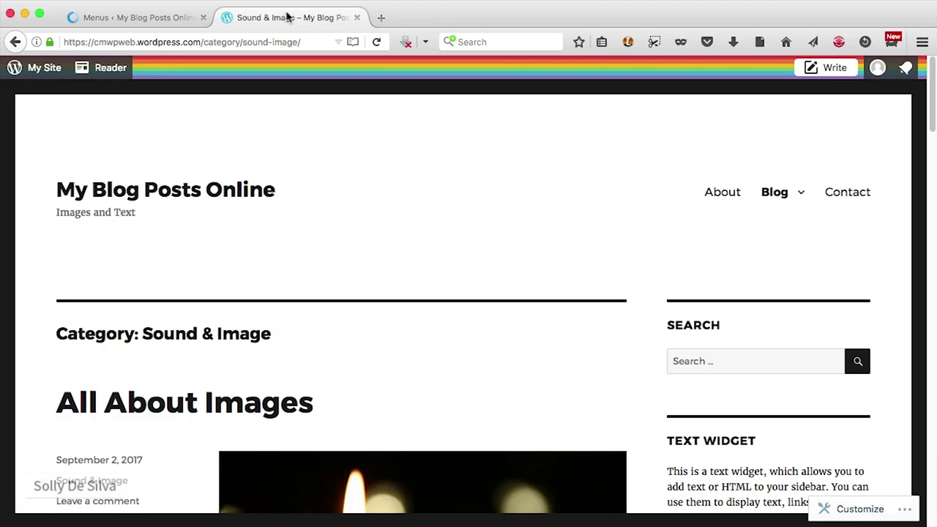
Reload the live site and test the Contact and Home links in the header menu.
left_click(376, 44)
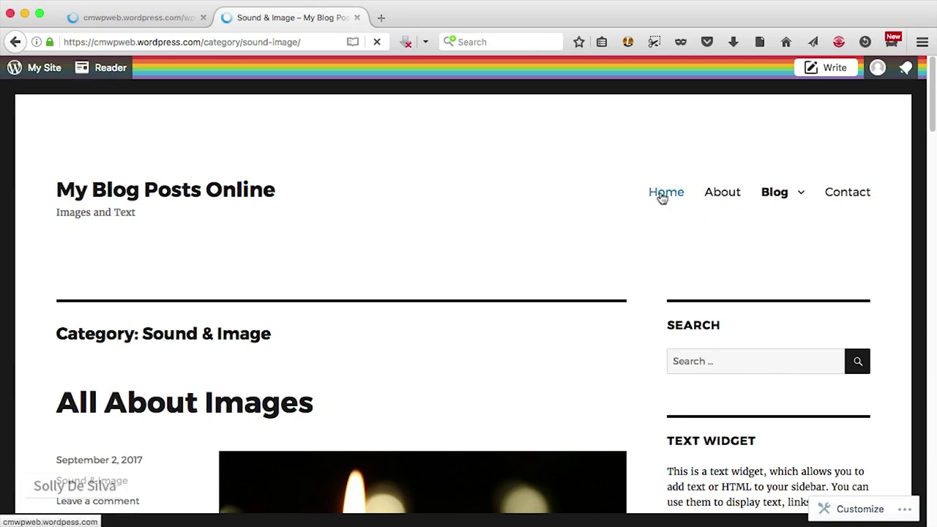
left_click(863, 230)
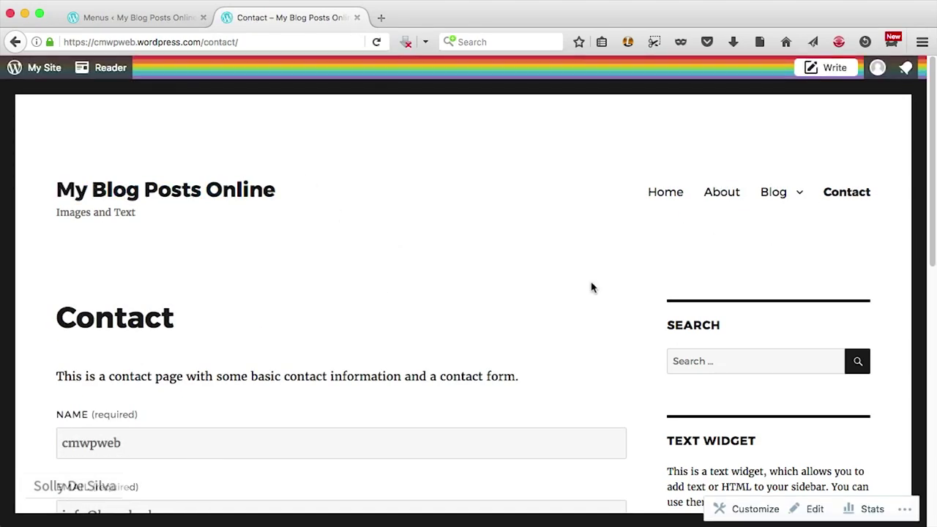
left_click(659, 192)
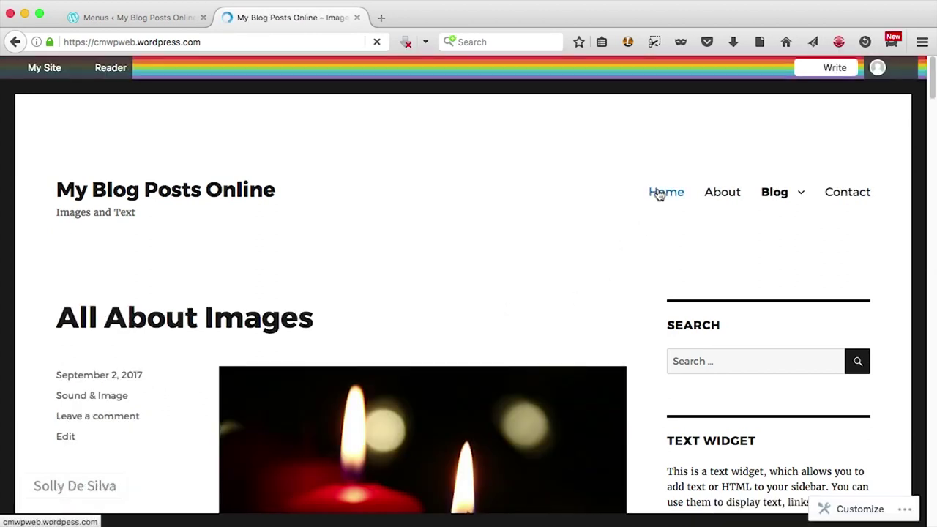
Review the Primary menu in the editor, then return to the live home page.
left_click(170, 22)
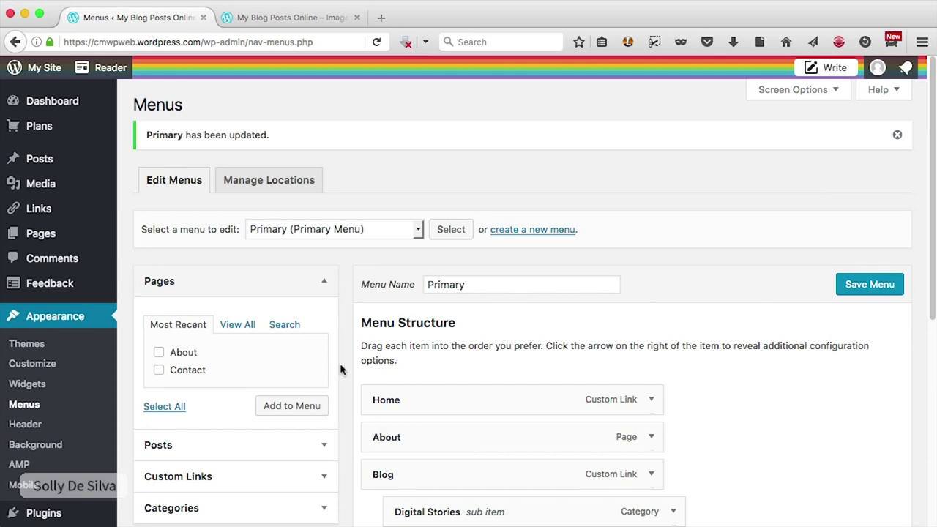
scroll(783, 385, "down", 5)
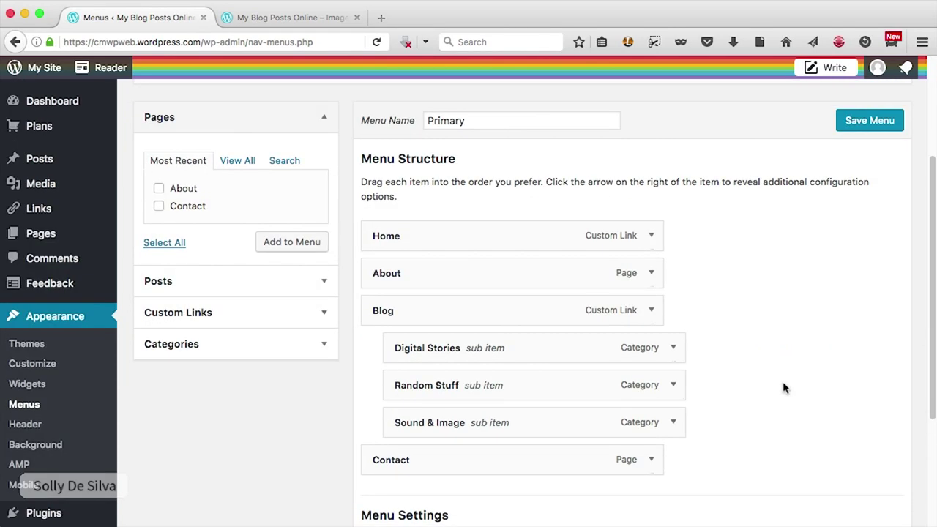
scroll(783, 387, "up", 5)
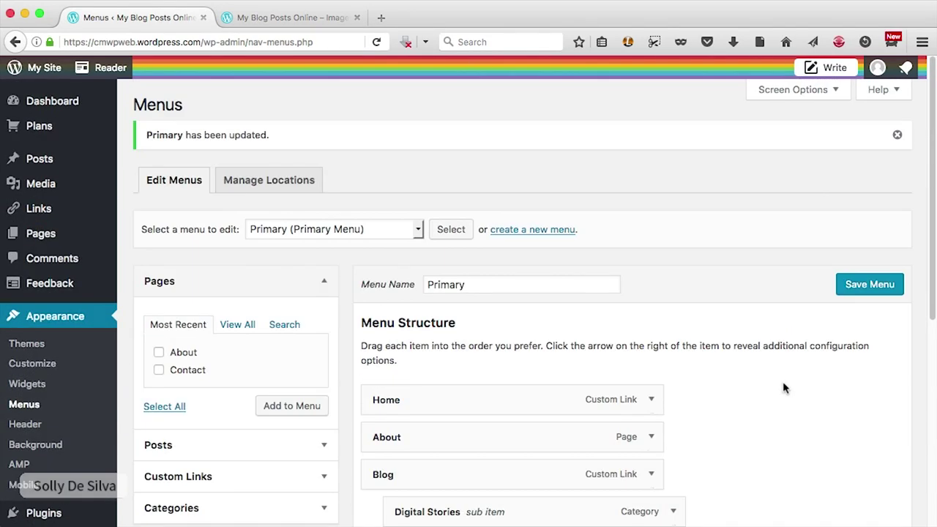
left_click(295, 25)
scroll(838, 320, "down", 1)
scroll(838, 322, "up", 1)
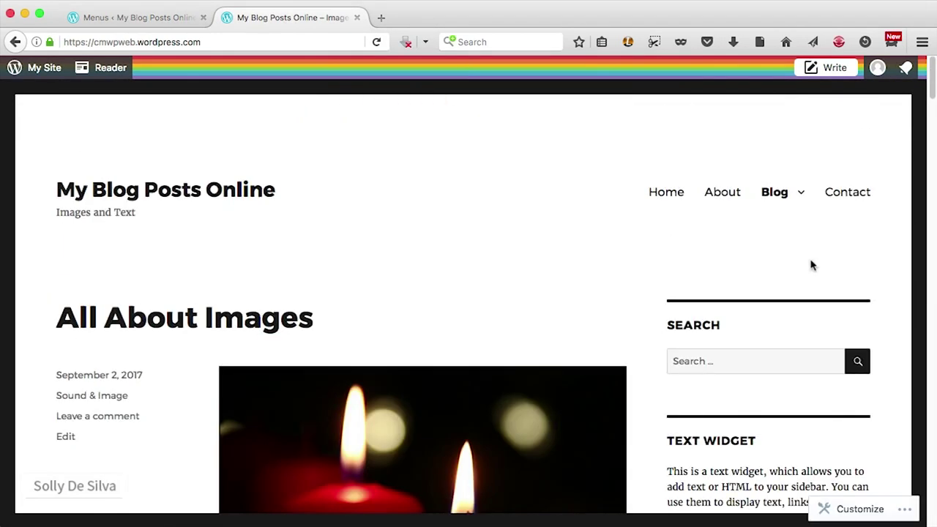